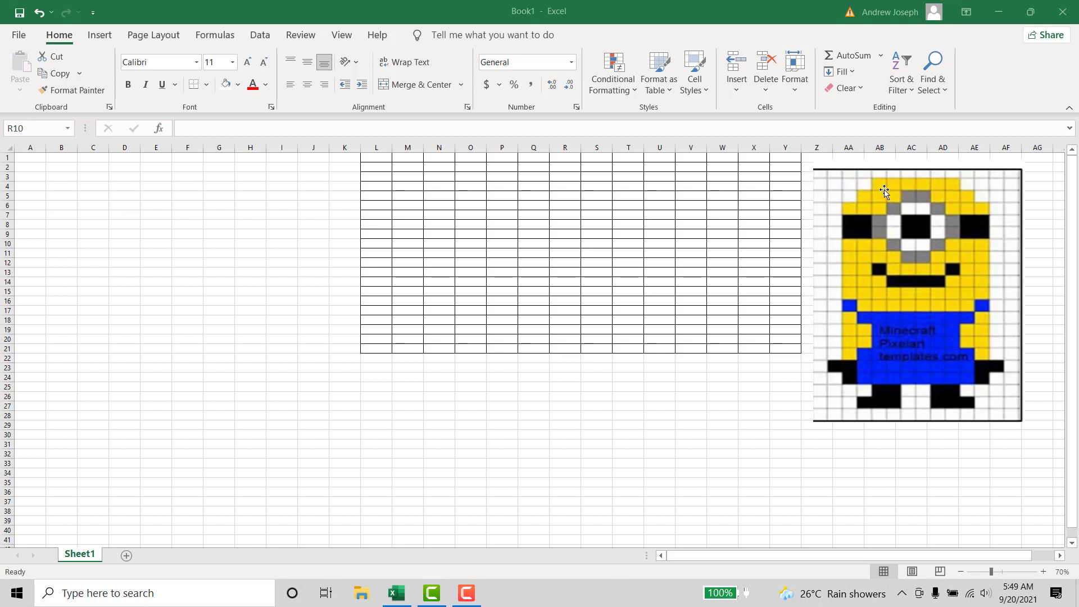
- Fill cell P2 with standard yellow to begin the top row of the Minion's head
click(855, 183)
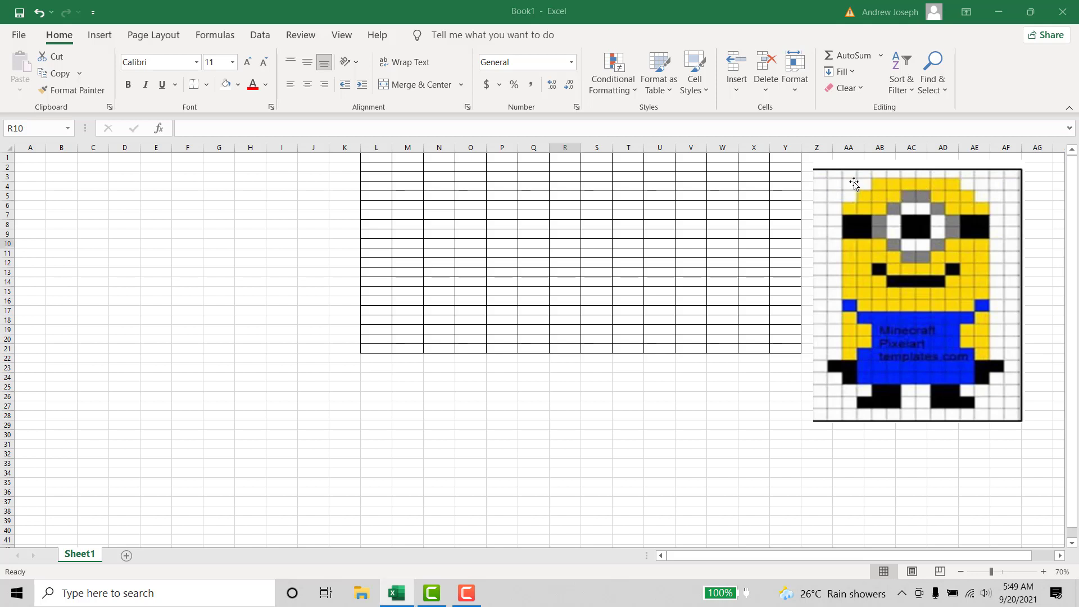
click(379, 172)
click(408, 167)
click(441, 166)
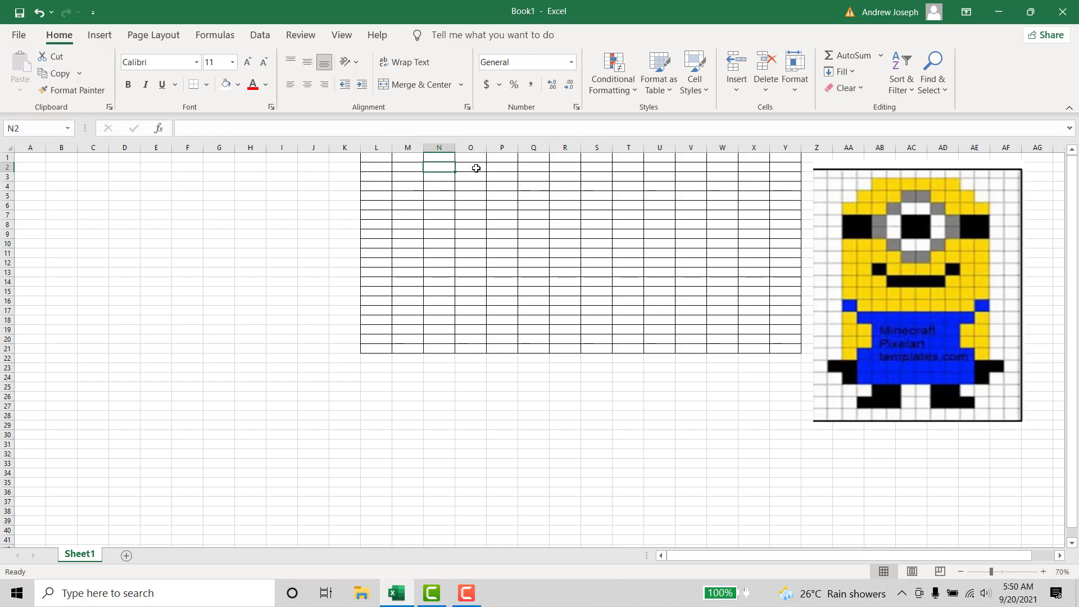
click(476, 168)
click(501, 168)
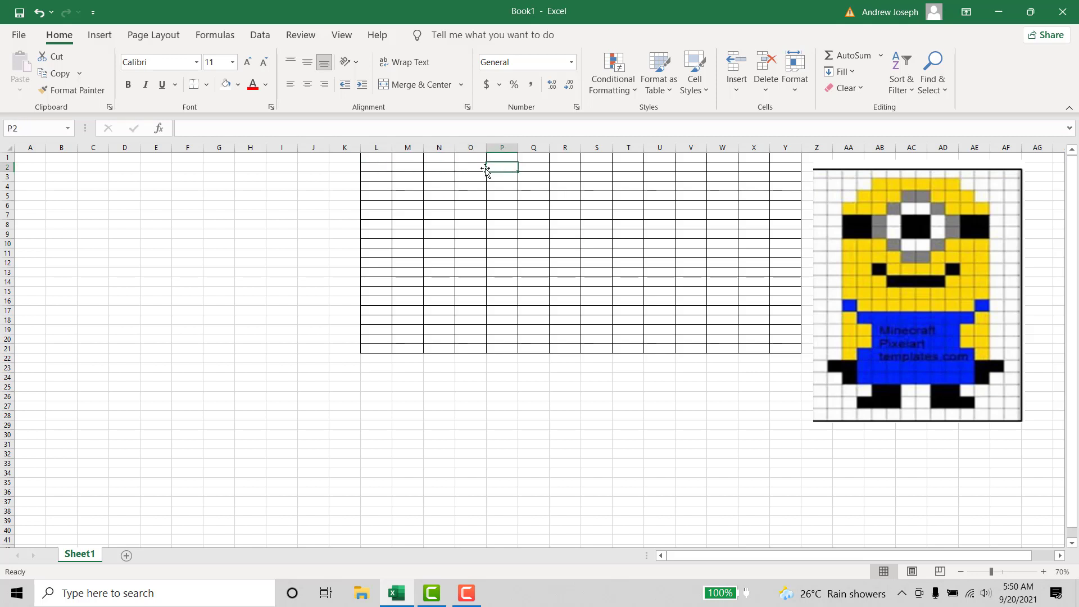
click(237, 85)
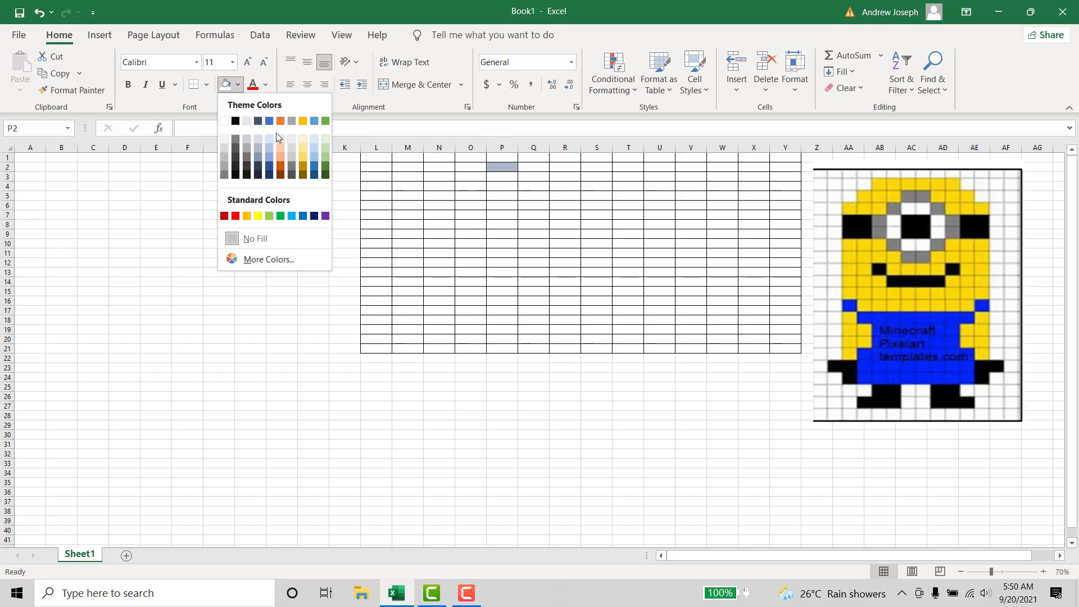
click(258, 216)
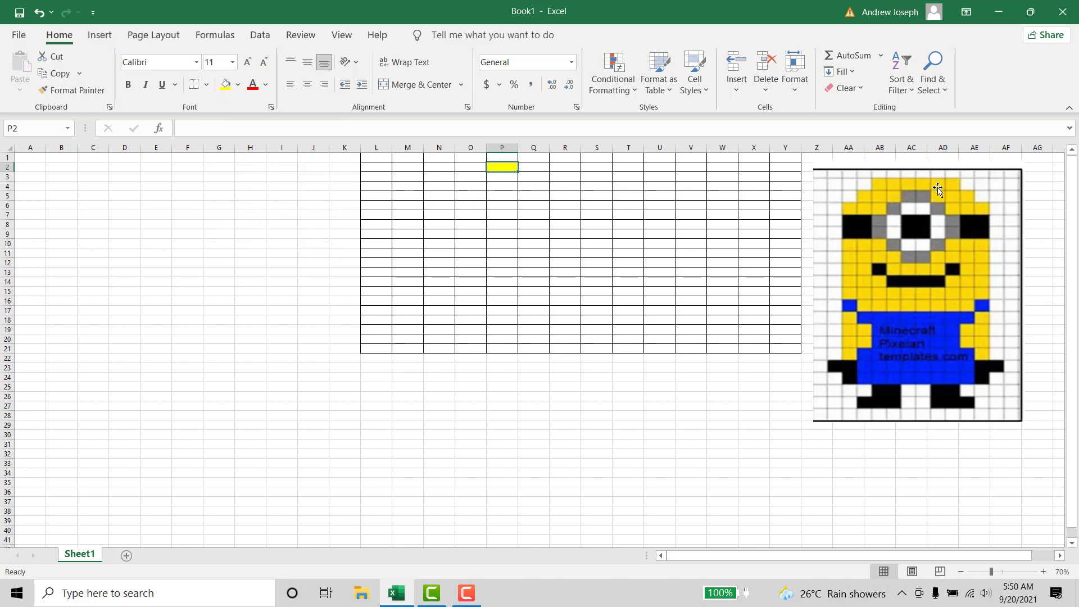
- Fill cells Q2 through U2 with yellow to complete the top row of the head
click(528, 166)
click(566, 166)
click(597, 168)
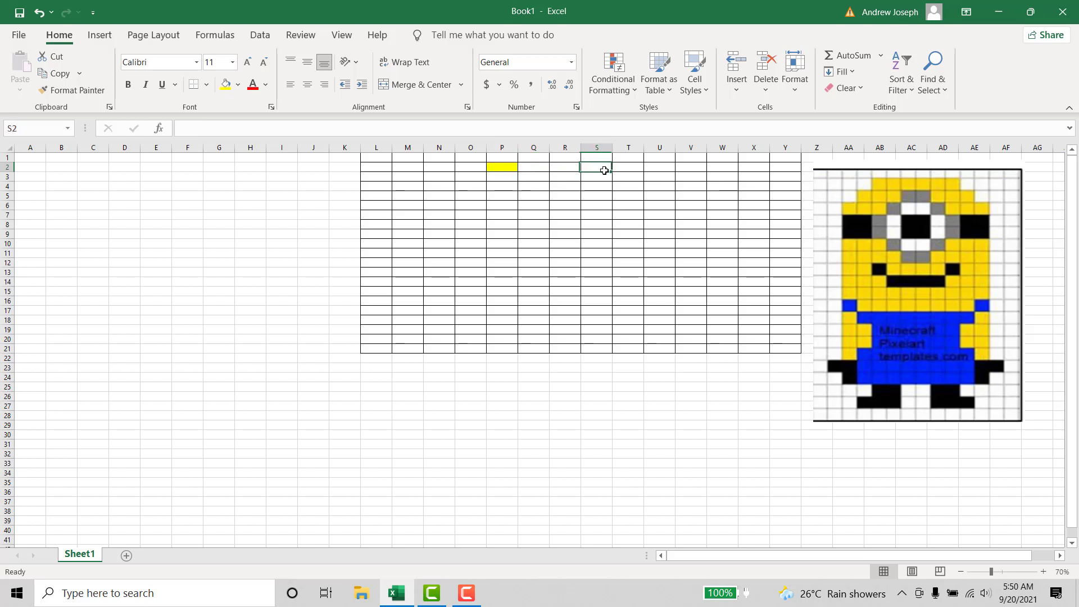
click(627, 168)
click(658, 171)
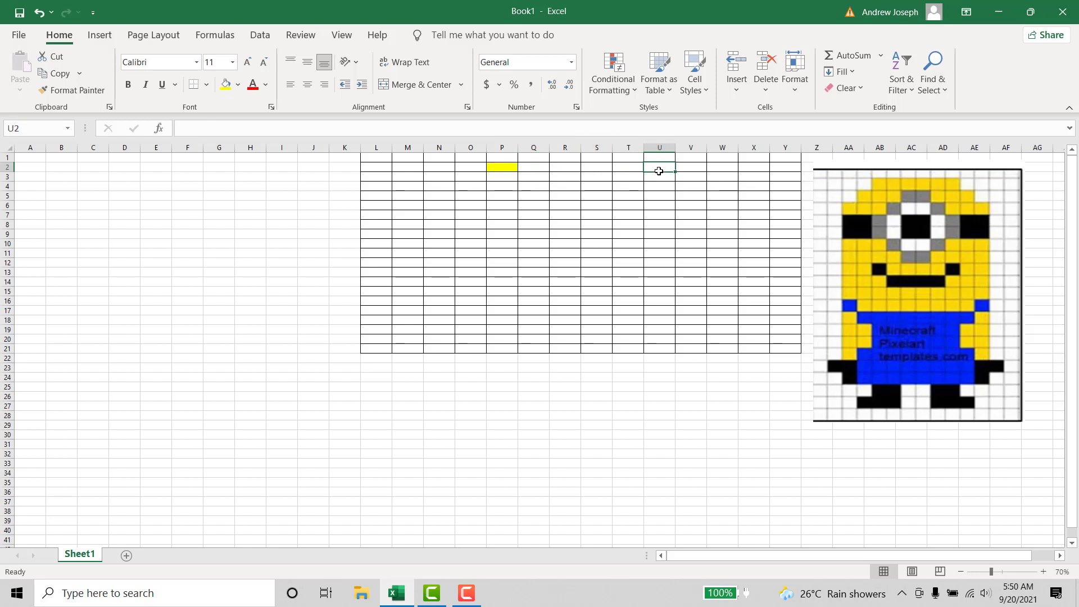
click(226, 84)
drag(530, 165, 642, 168)
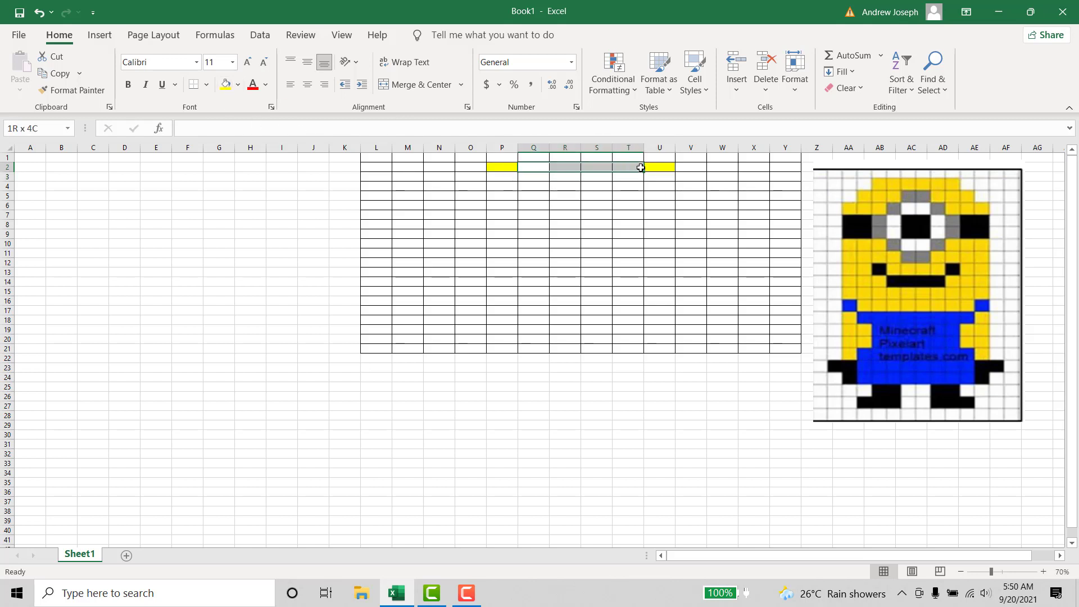
click(226, 85)
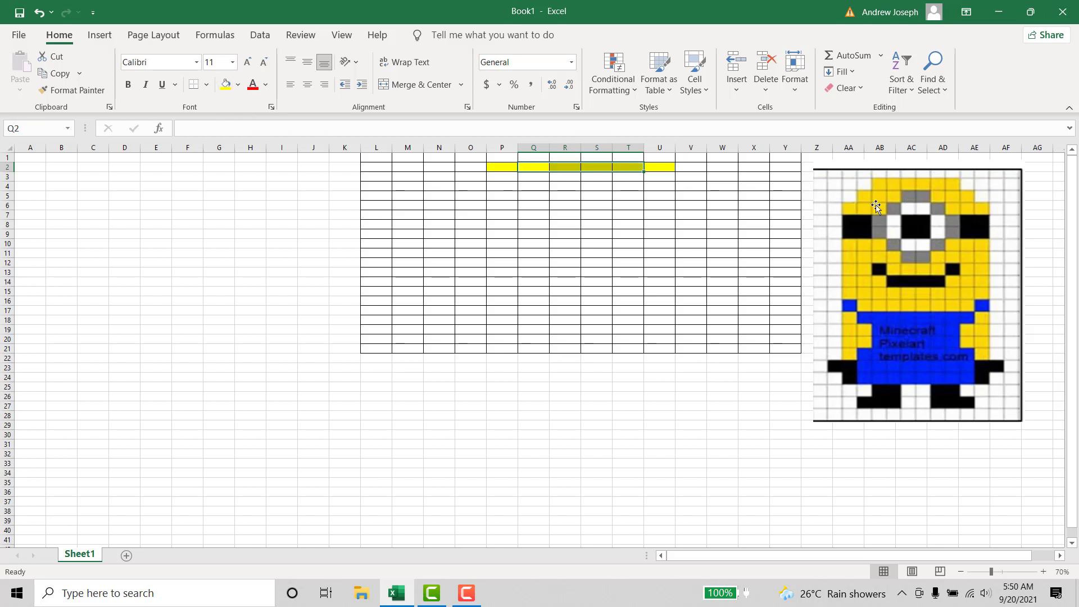
- Fill cells O3:Q3 with yellow and R3:S3 with the gray theme color
click(477, 180)
drag(478, 181, 597, 176)
click(226, 84)
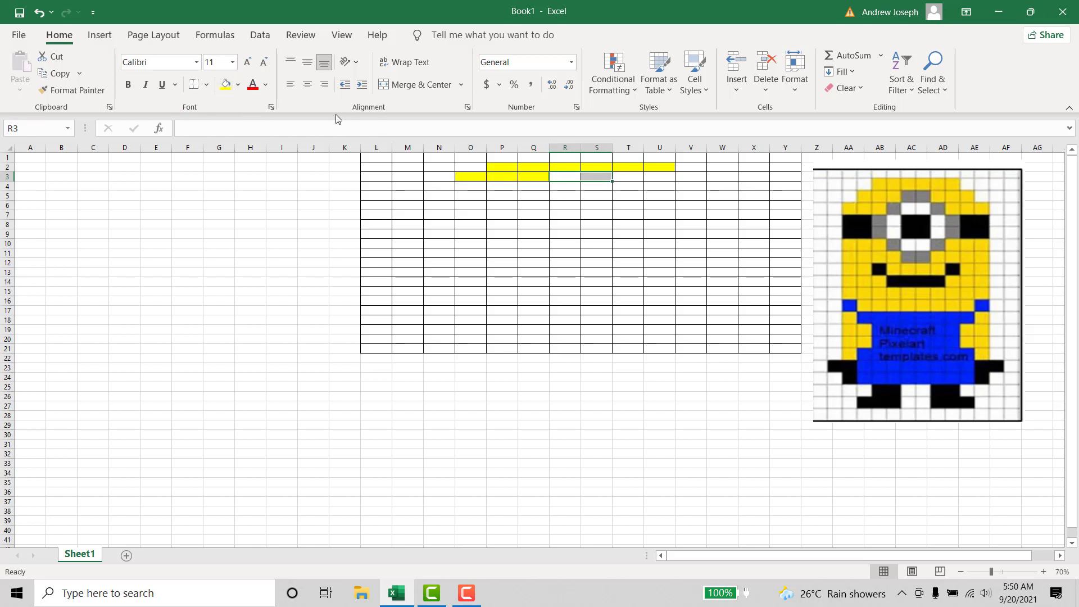
click(238, 86)
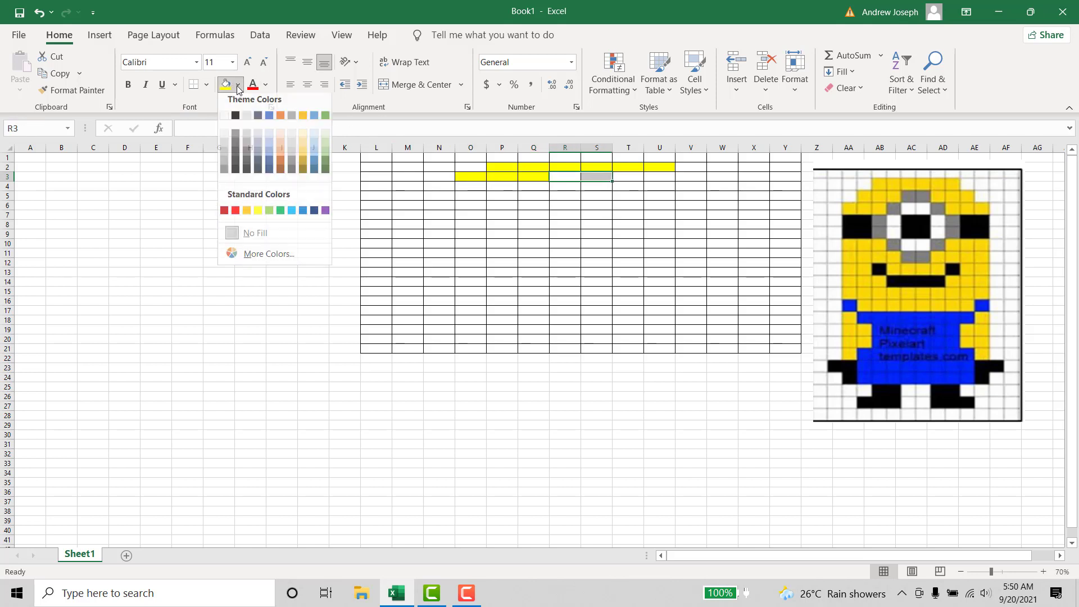
click(290, 116)
click(628, 238)
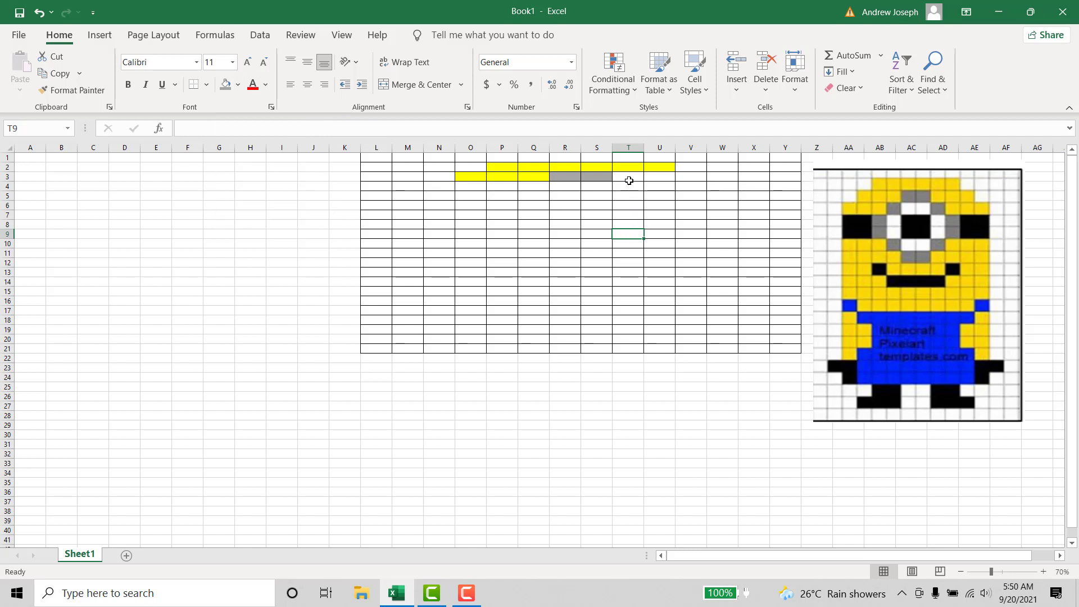
- Fill cells T3:V3 and N4:P4 with standard yellow
drag(629, 181, 692, 179)
click(238, 85)
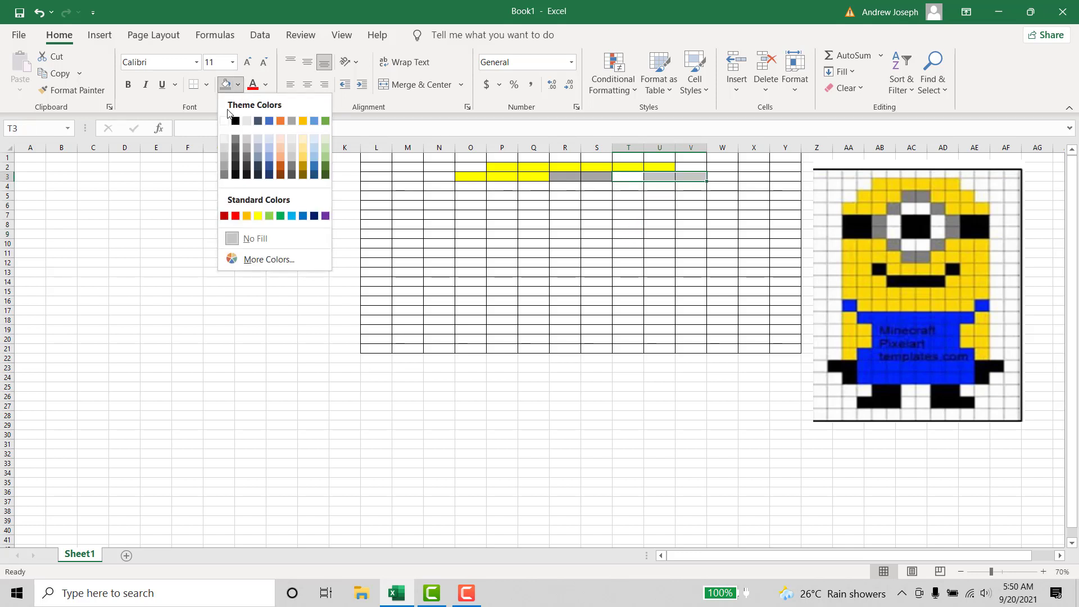
click(257, 216)
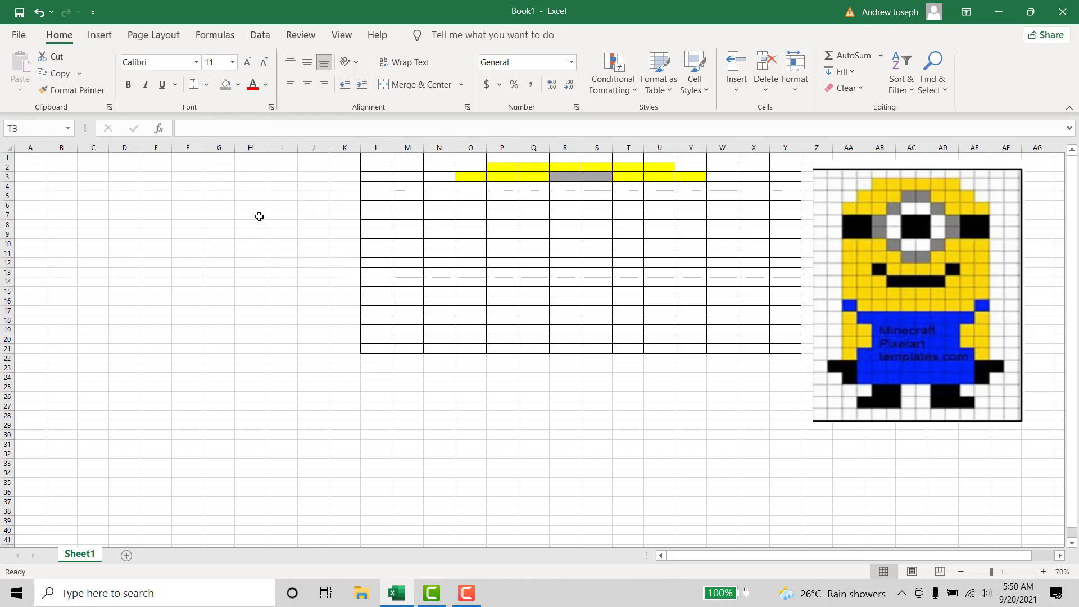
click(719, 232)
drag(444, 188, 504, 186)
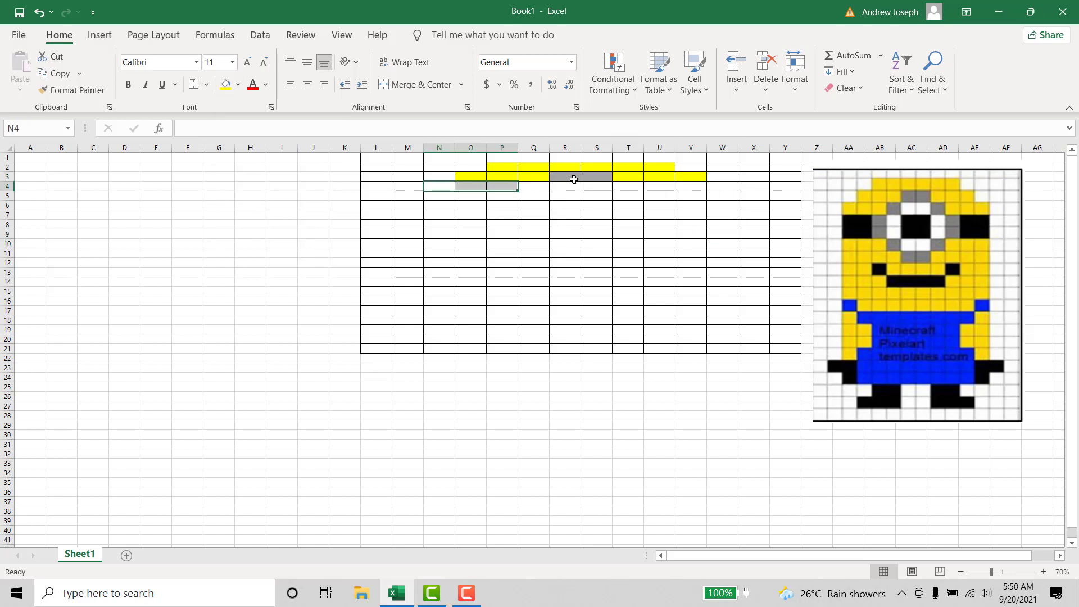
click(226, 85)
- Fill cells Q4 and T4 with the gray theme color for the goggle's upper corners
click(531, 188)
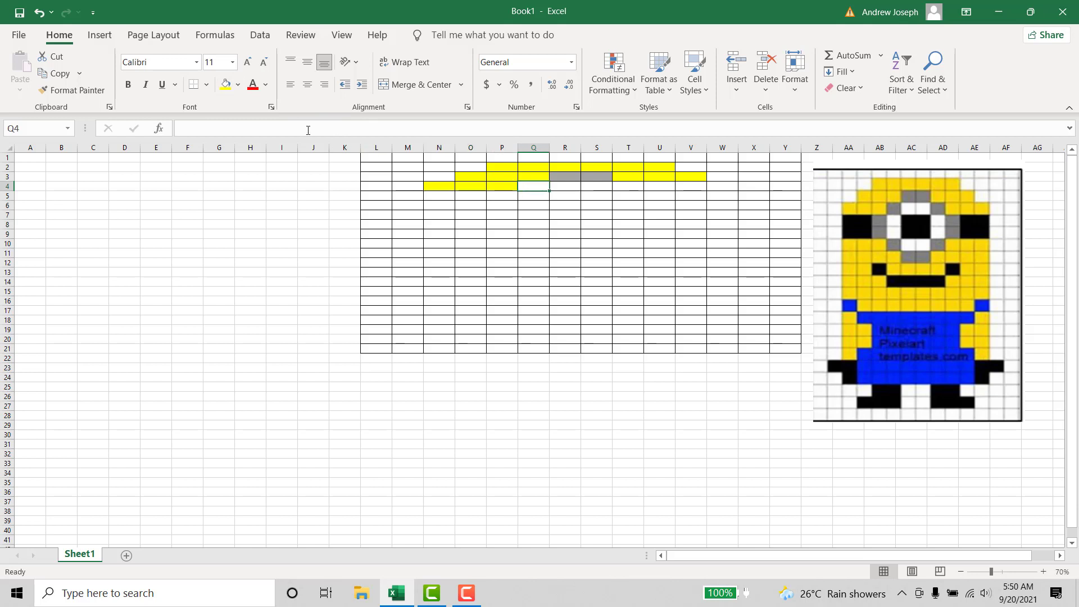
click(237, 87)
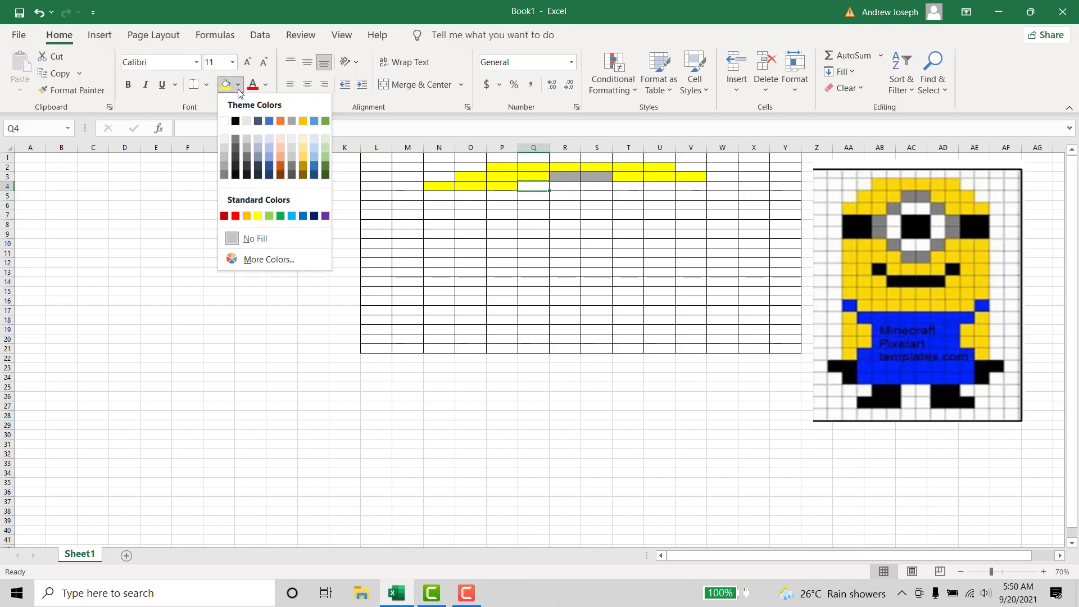
click(292, 121)
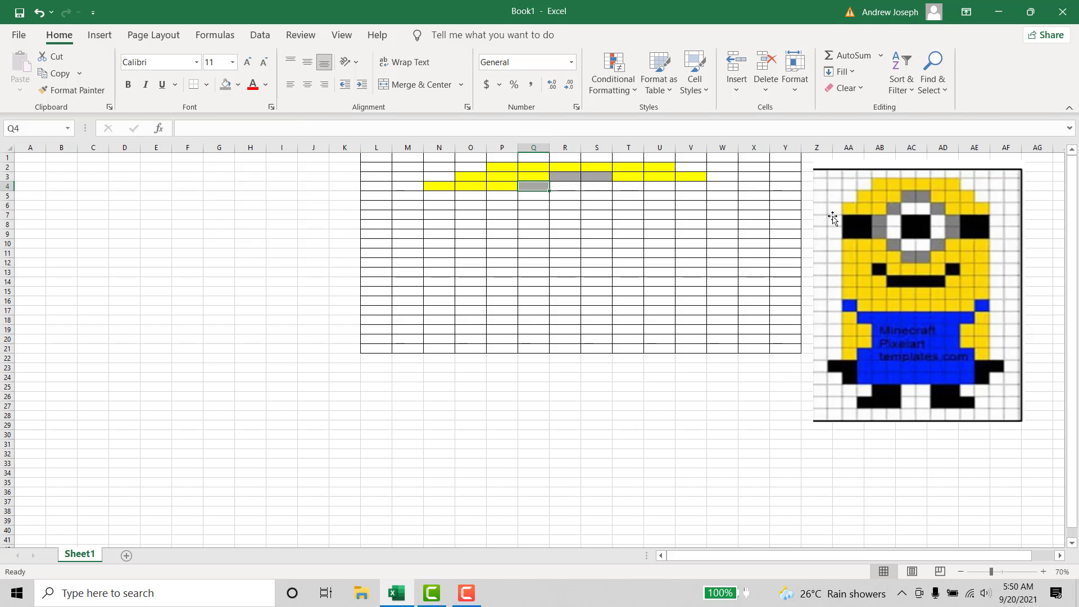
click(622, 185)
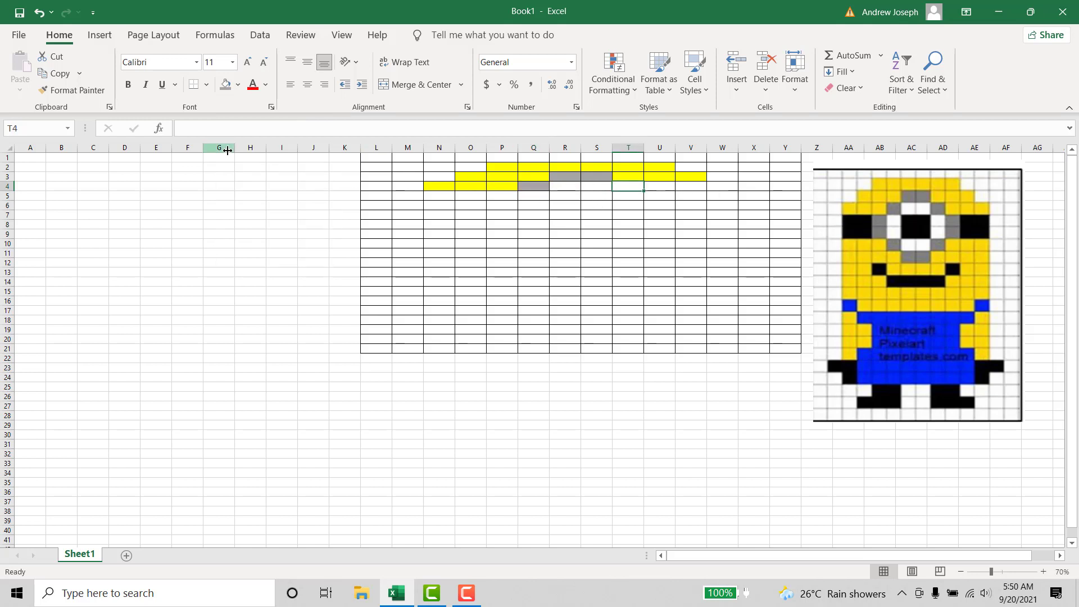
click(225, 85)
- Fill cells U4:W4 with standard yellow
drag(658, 187, 725, 186)
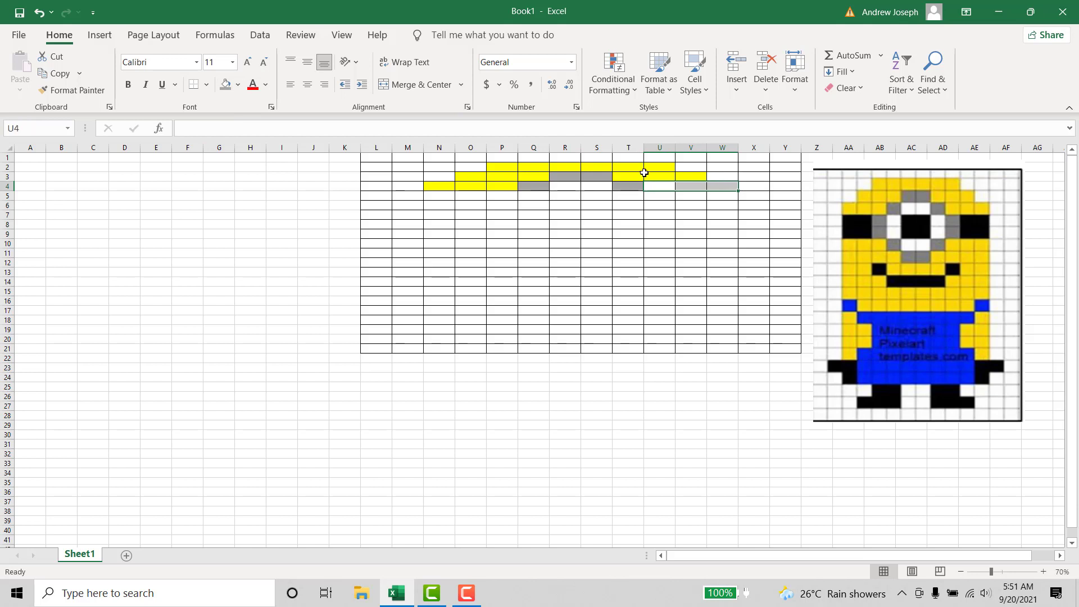
click(237, 85)
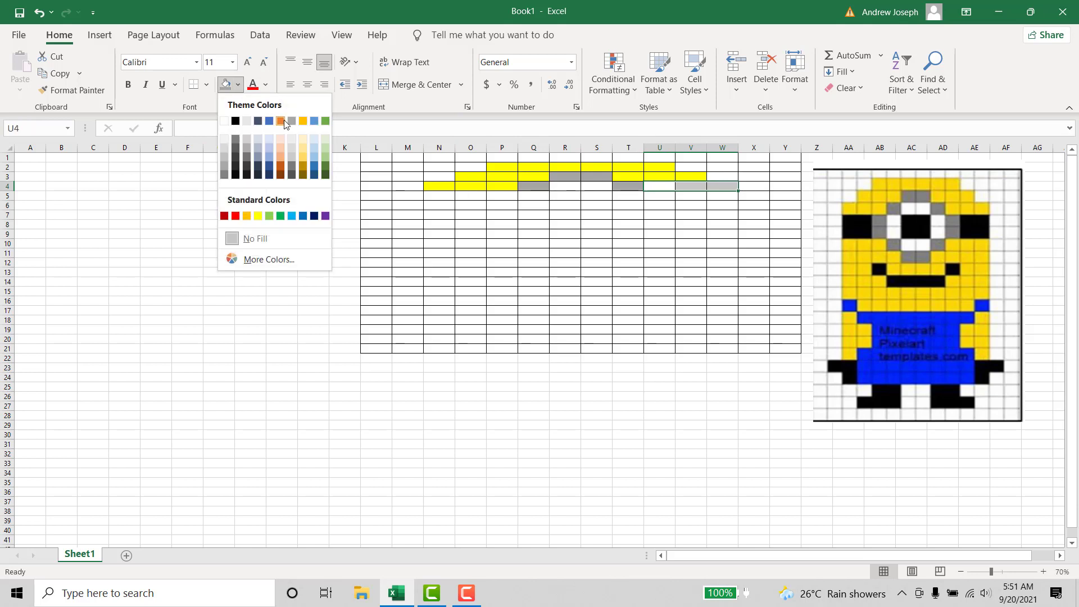
click(262, 217)
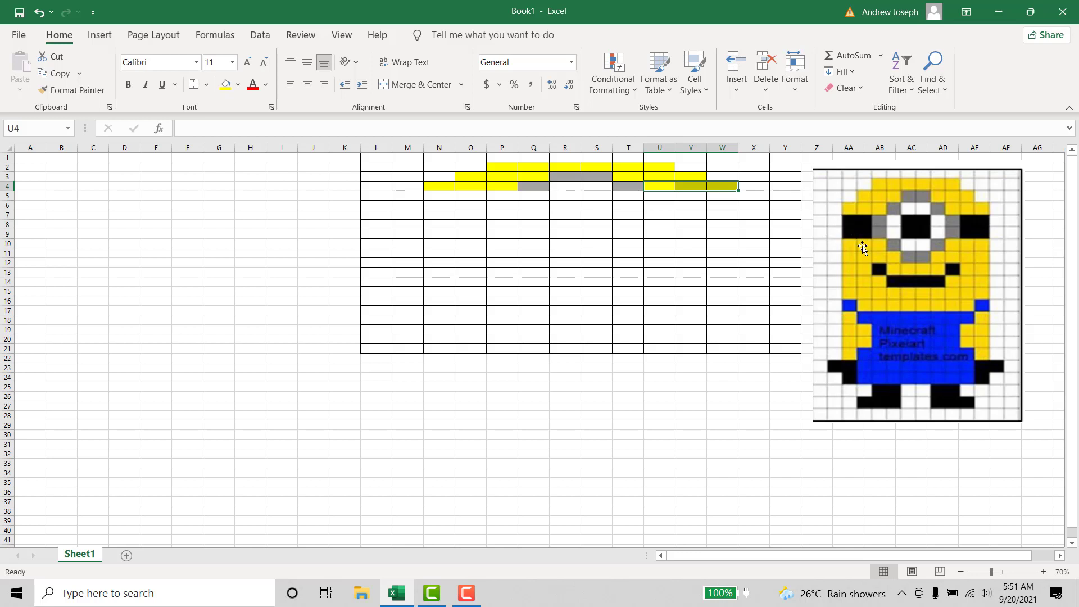
- Fill the block N5:O6 with black for the left goggle strap
drag(432, 201, 470, 205)
click(470, 195)
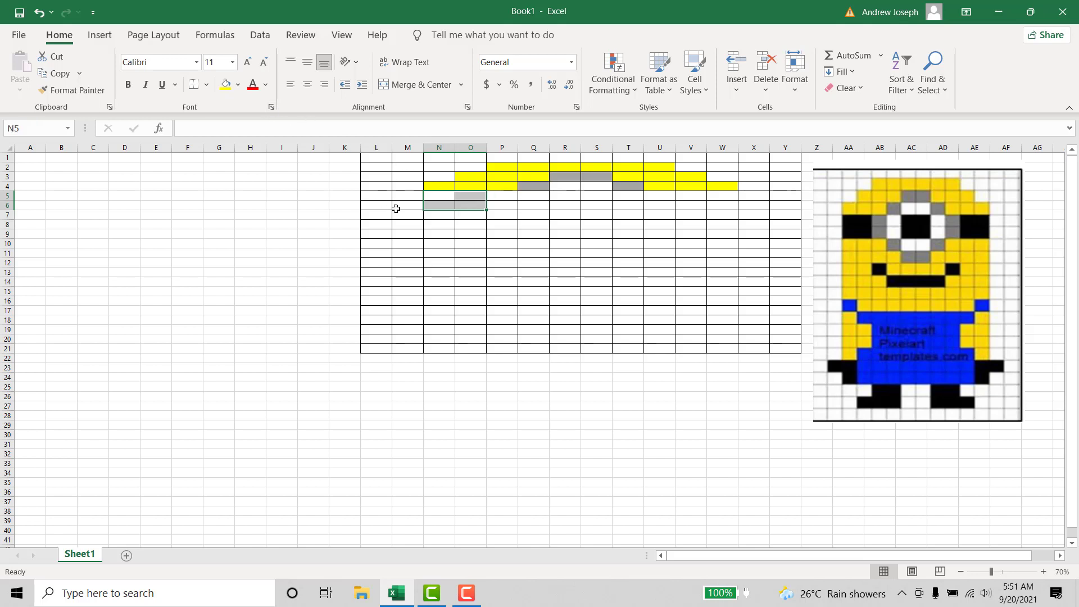
click(237, 84)
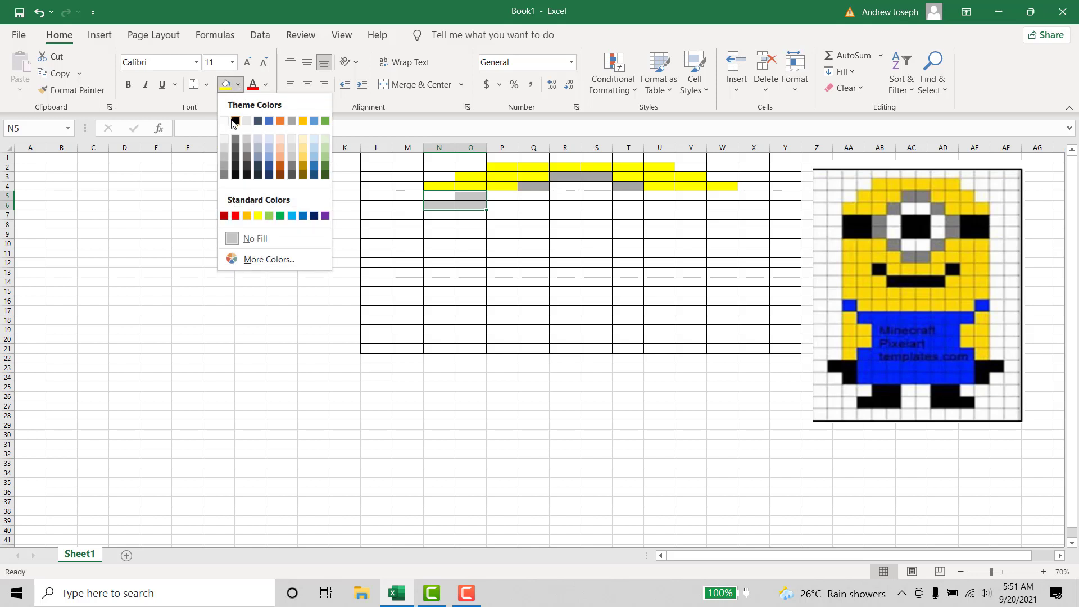
click(236, 122)
click(477, 258)
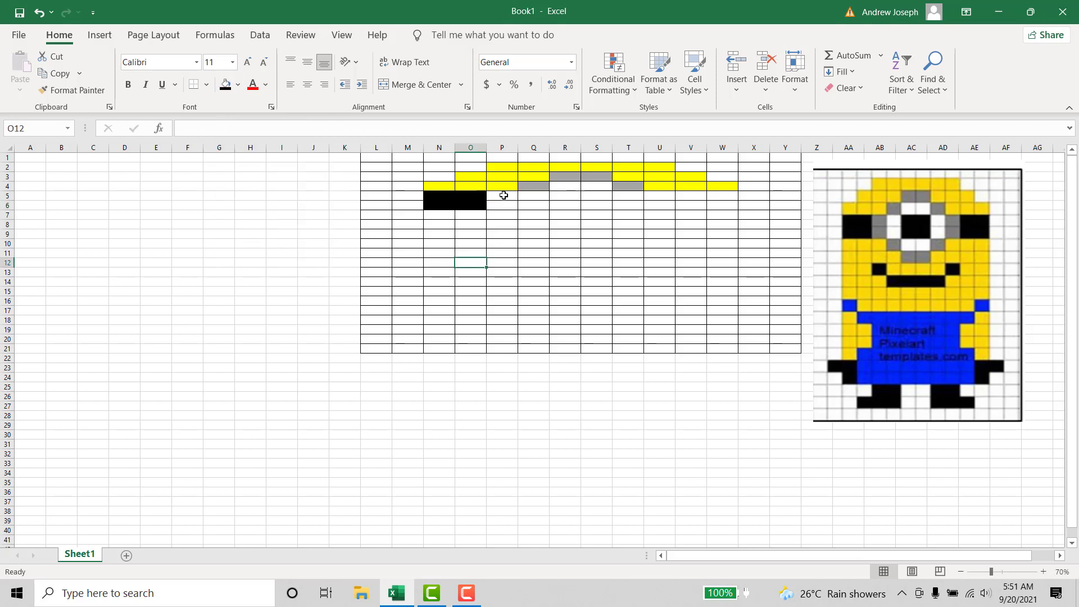
- Fill cells P5:P6 with the gray theme color for the goggle's left side
mouse_move(504, 198)
mouse_down()
mouse_move(506, 217)
mouse_move(505, 205)
mouse_up()
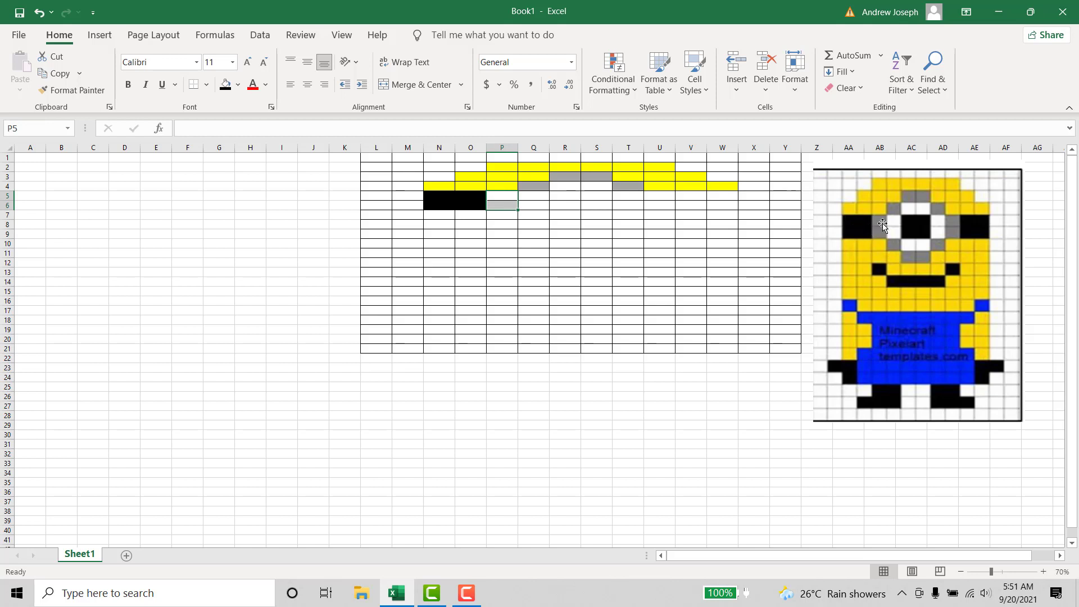
click(238, 85)
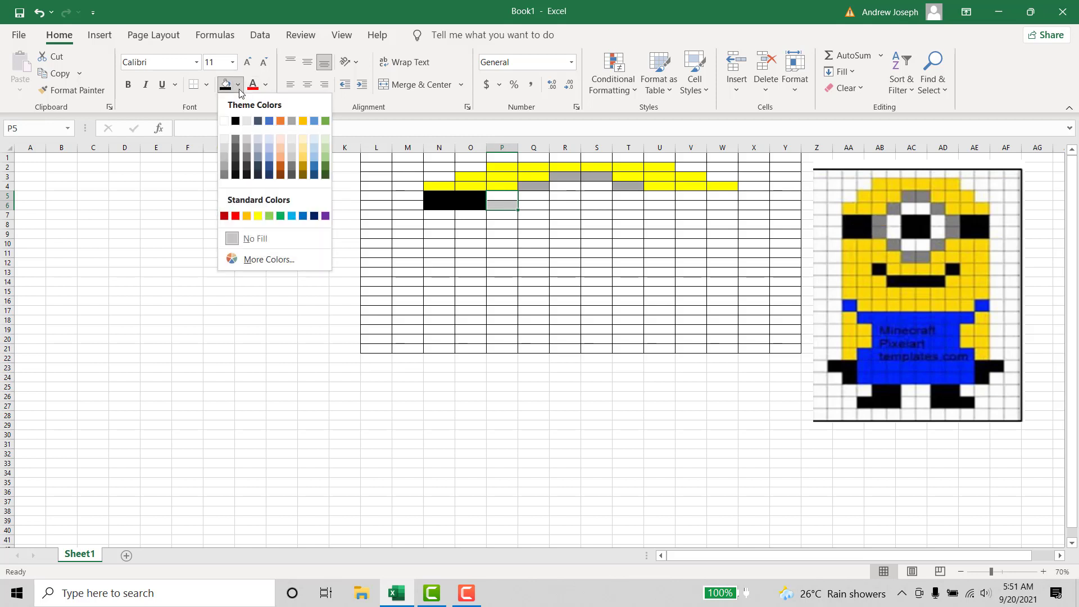
click(292, 121)
click(595, 226)
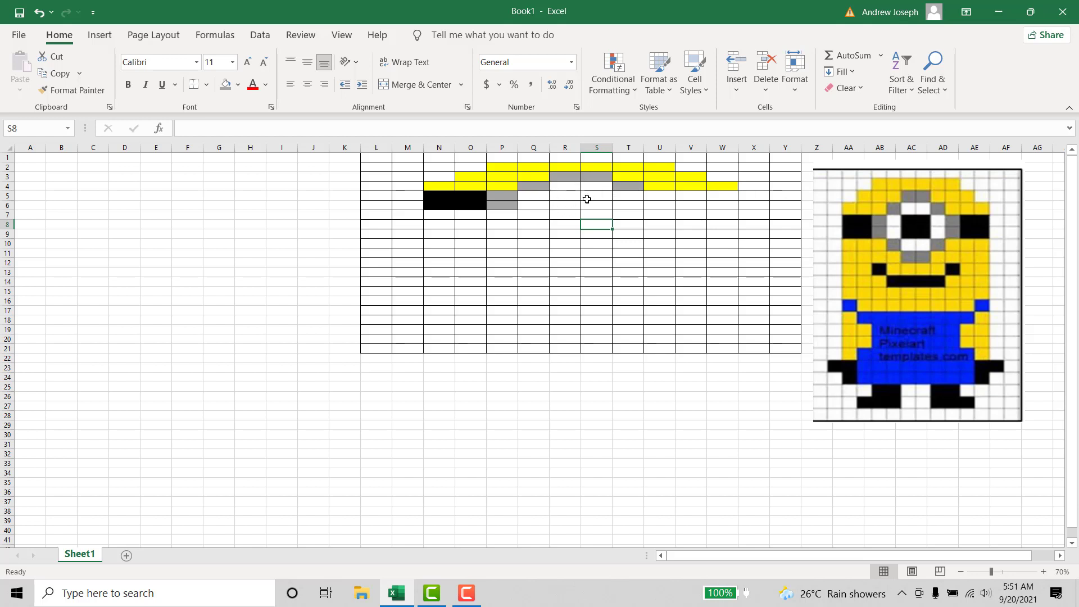
drag(568, 195, 594, 201)
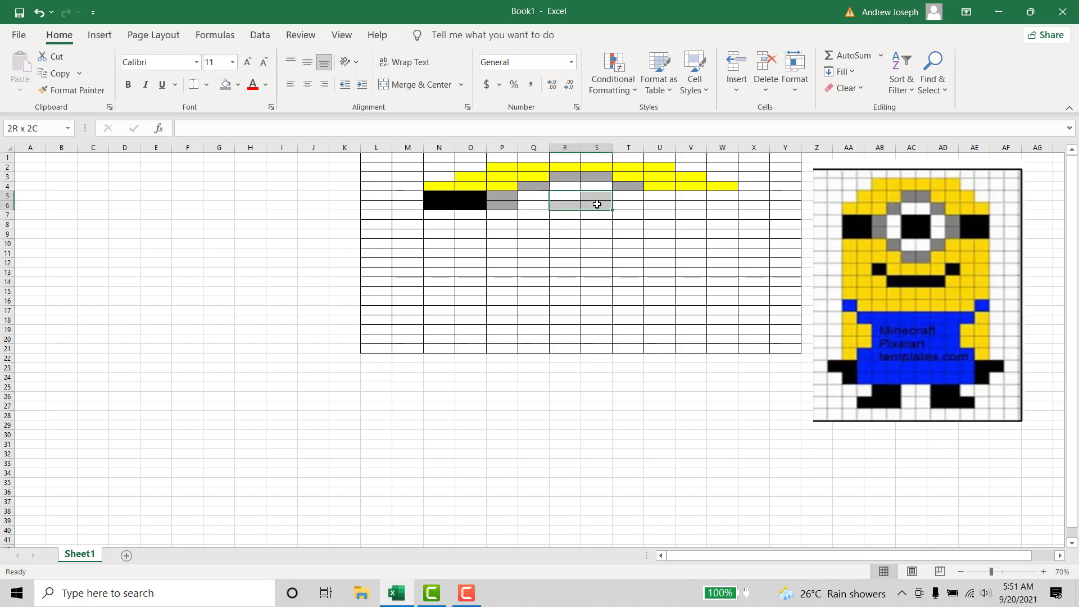
click(238, 85)
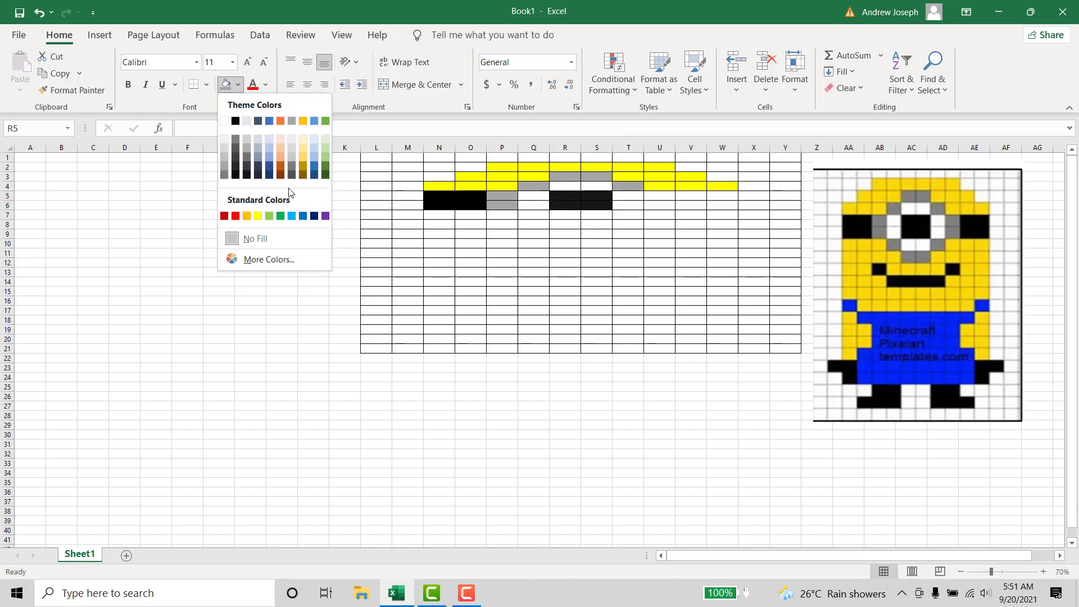
click(584, 242)
double_click(566, 191)
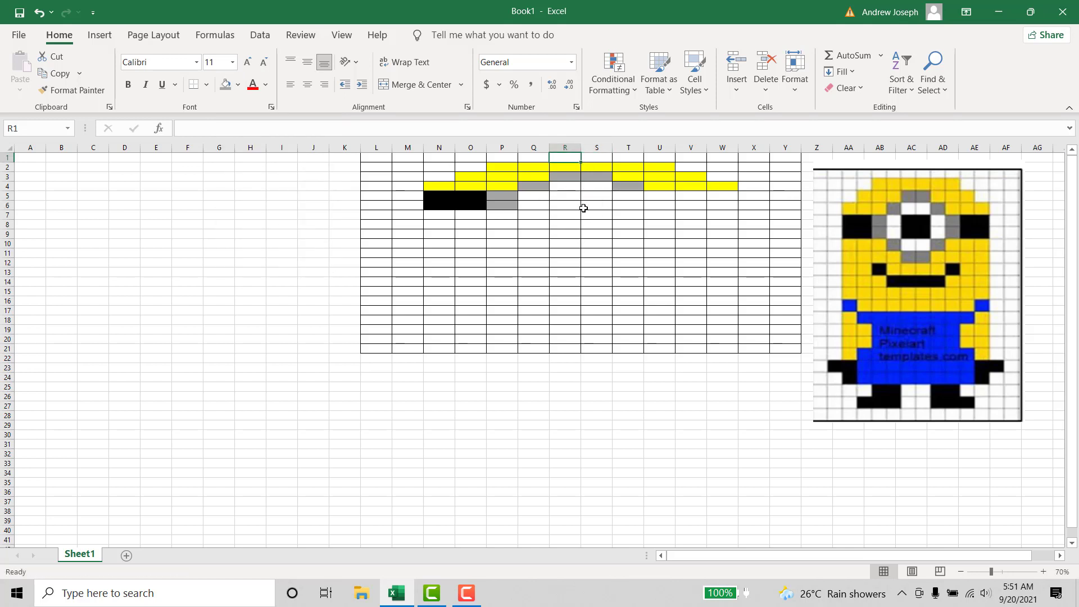
- Fill the block R5:S6 with black for the Minion's pupil
drag(568, 198, 594, 202)
click(225, 85)
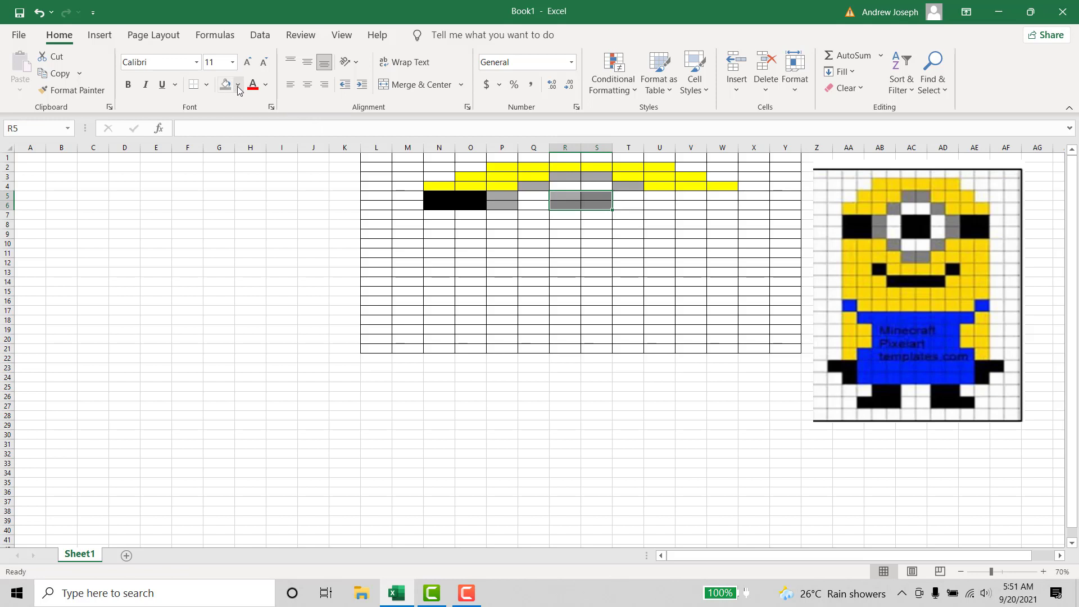
click(238, 86)
click(233, 119)
click(554, 242)
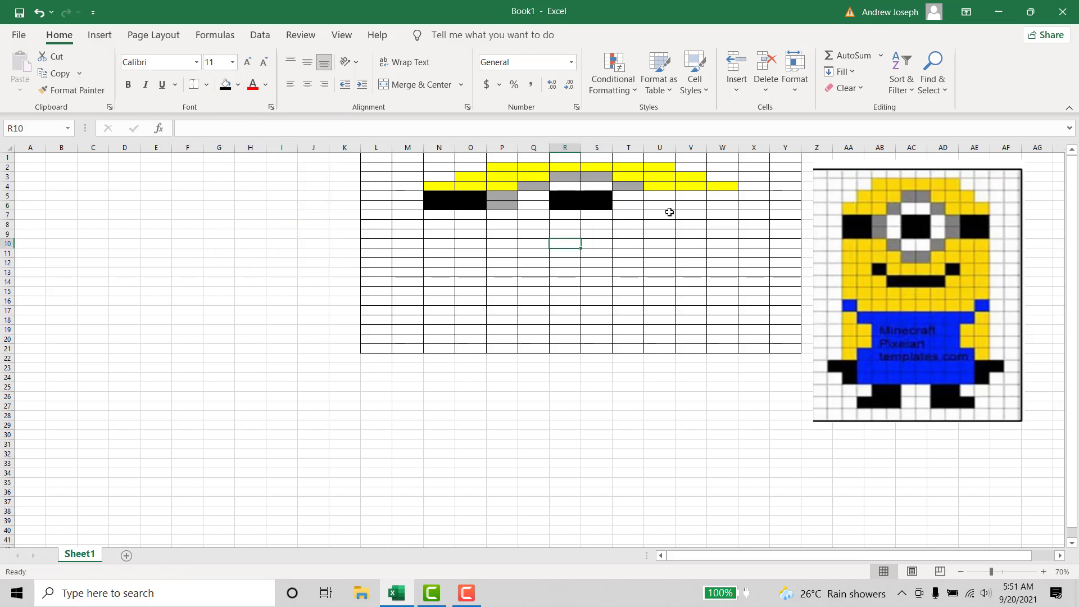
- Fill cells U5:U6 with the light gray theme color for the goggle's right side
click(639, 197)
drag(664, 196, 666, 206)
click(238, 85)
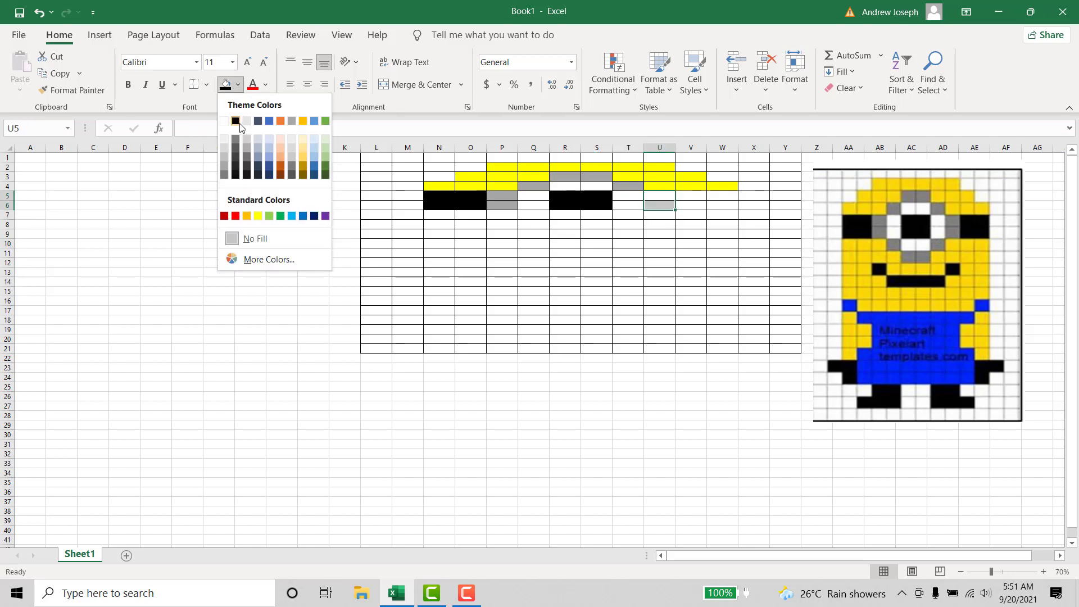
click(251, 128)
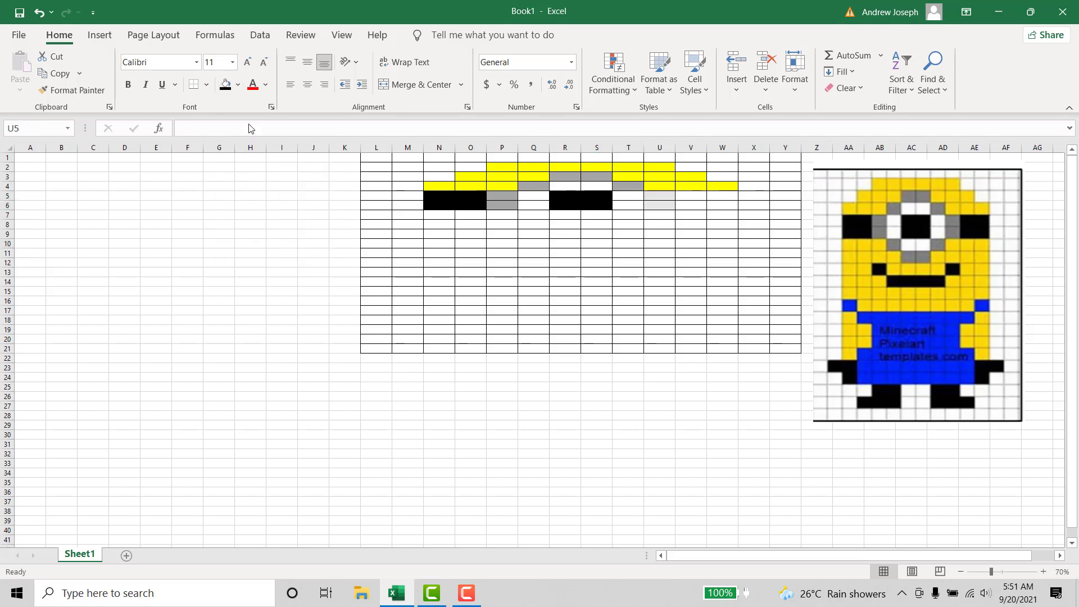
- Fill cells U5:U6 with the gray theme color and the block V5:W6 with black for the right goggle strap
click(238, 85)
click(296, 124)
click(687, 263)
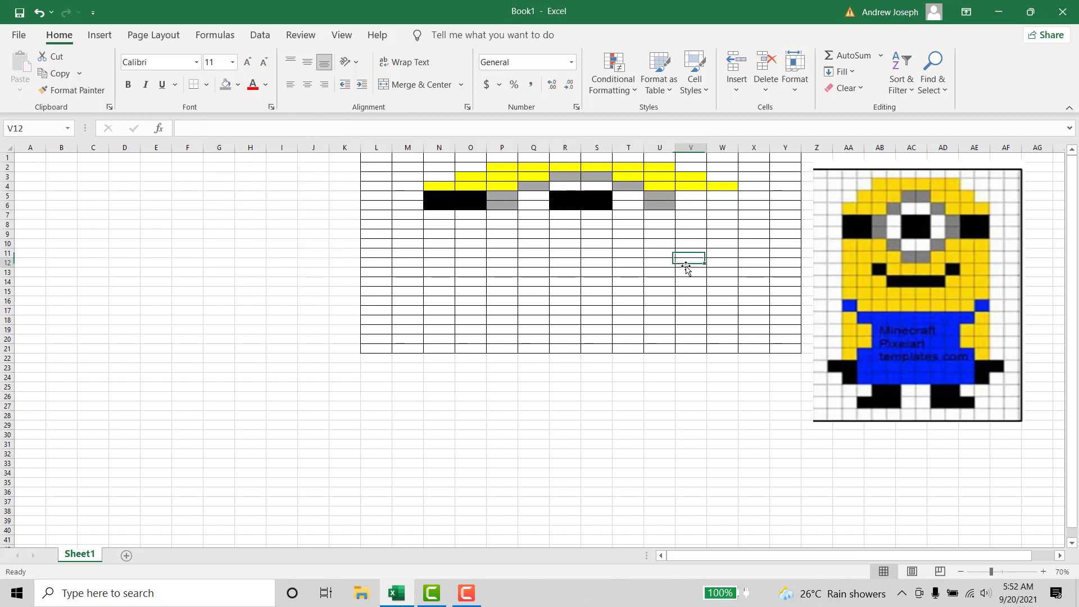
drag(691, 198, 723, 204)
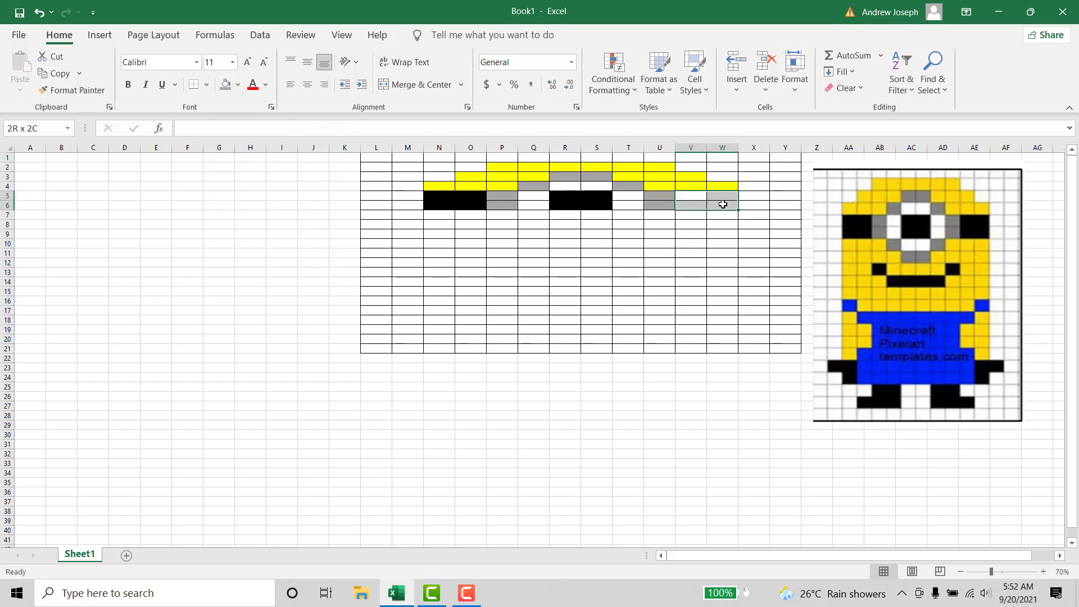
click(238, 85)
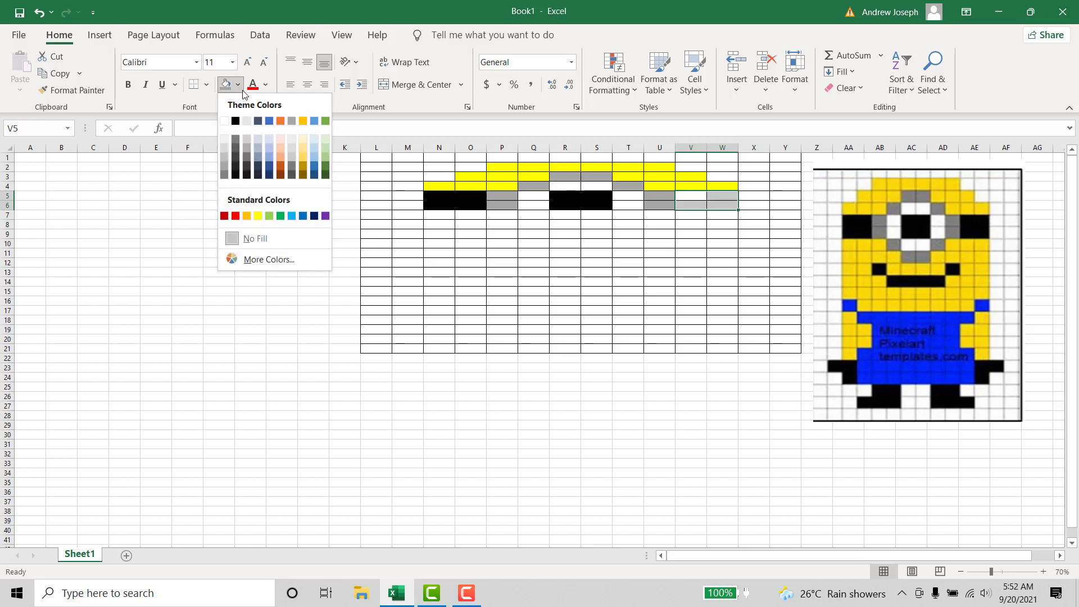
click(235, 121)
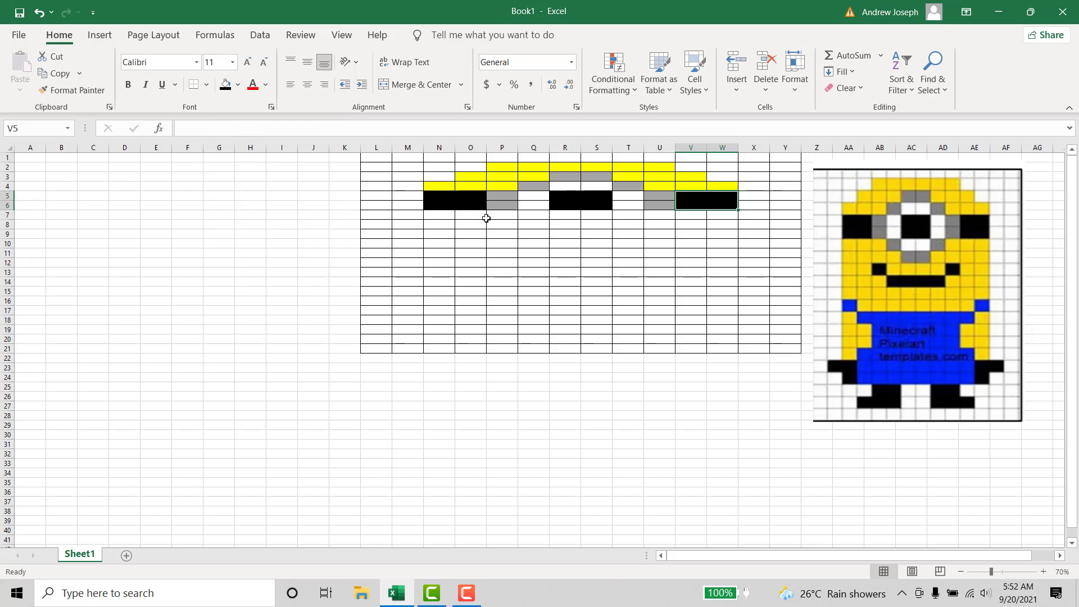
- Fill cells N7:P7 with standard yellow for the face below the left goggle strap
drag(431, 220, 508, 220)
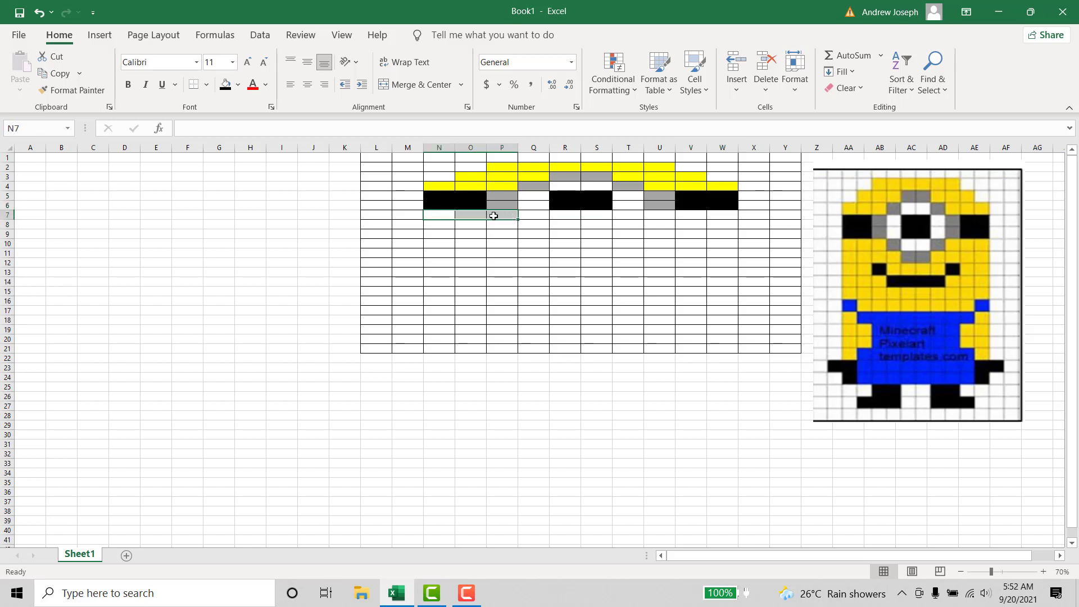
click(238, 85)
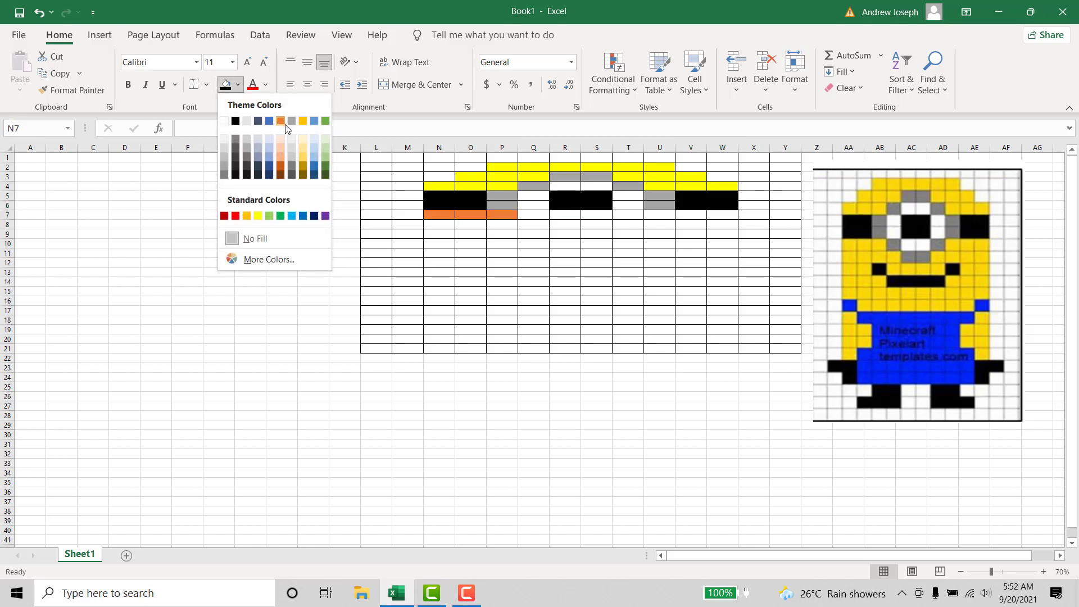
click(258, 216)
click(513, 242)
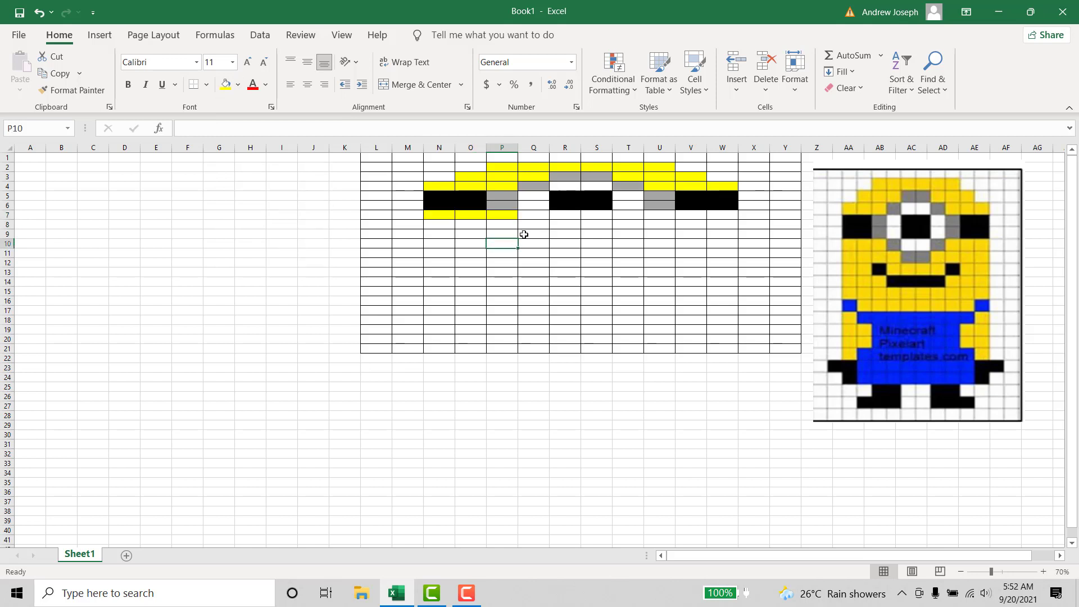
- Fill cells Q7 and T7 with the gray theme color for the goggle's lower corners
click(535, 218)
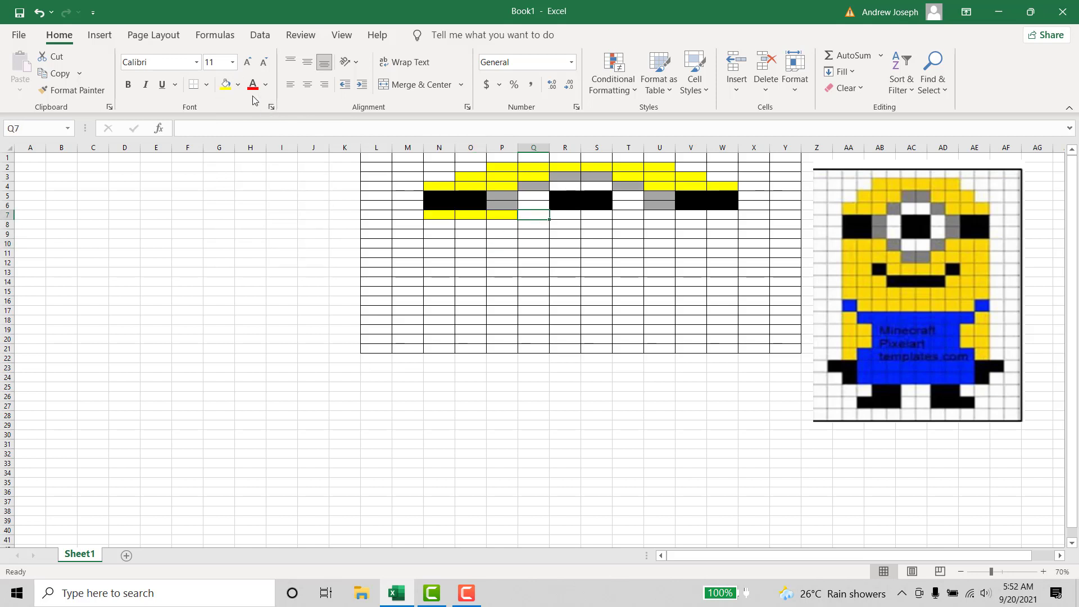
click(238, 84)
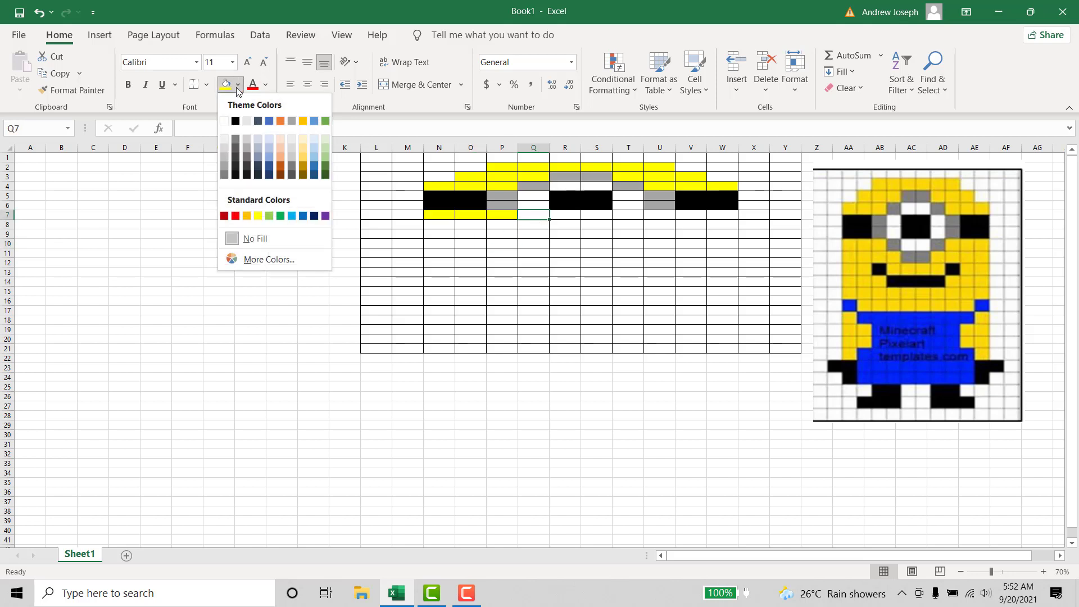
click(291, 122)
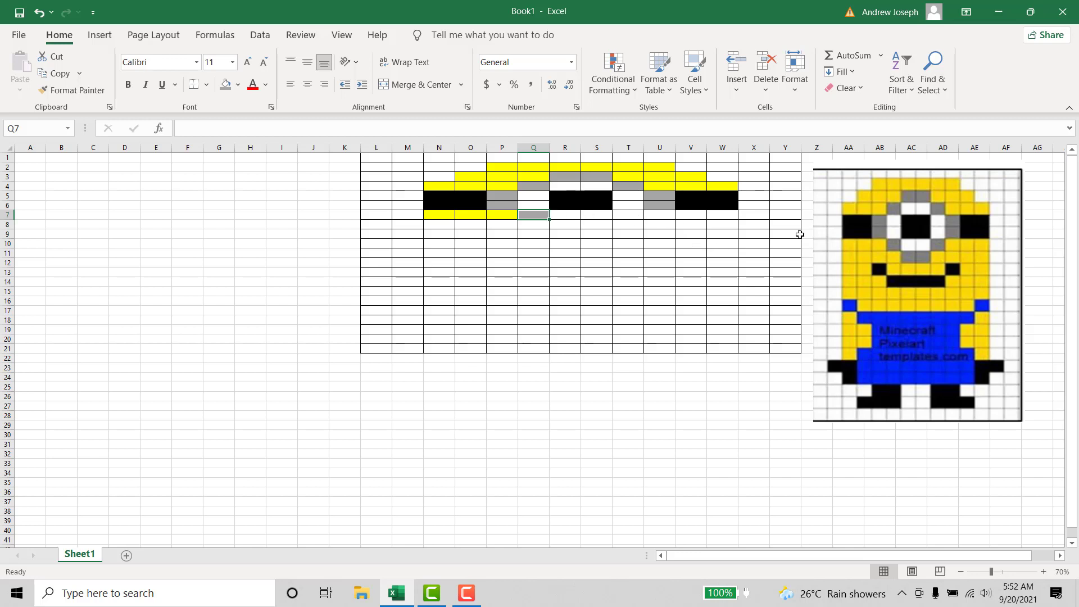
click(627, 214)
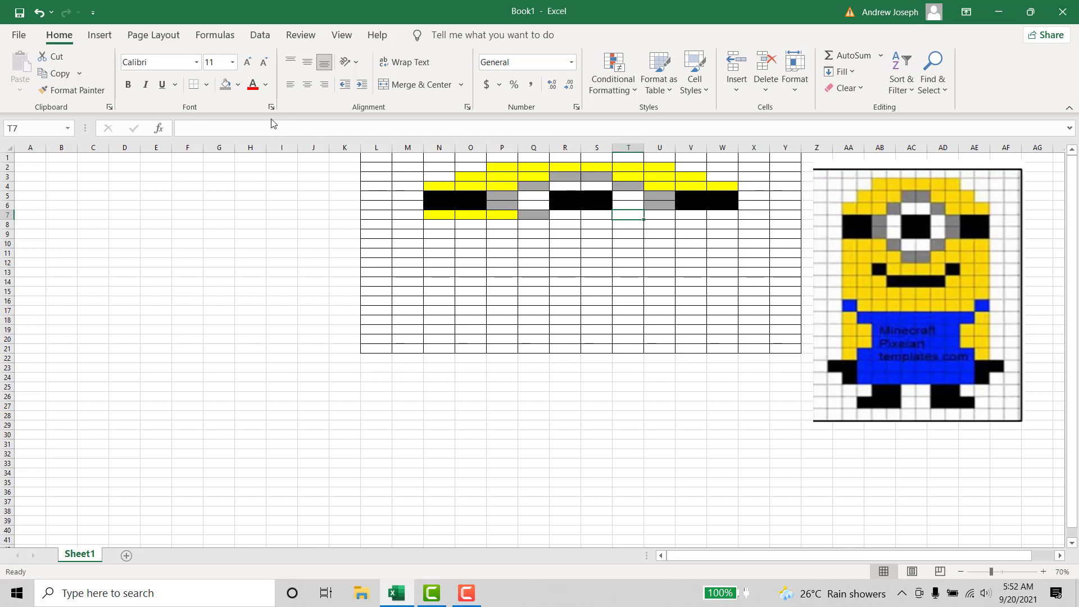
click(225, 84)
- Fill cells U7:W7 with standard yellow for the face below the right goggle strap
drag(659, 220, 731, 218)
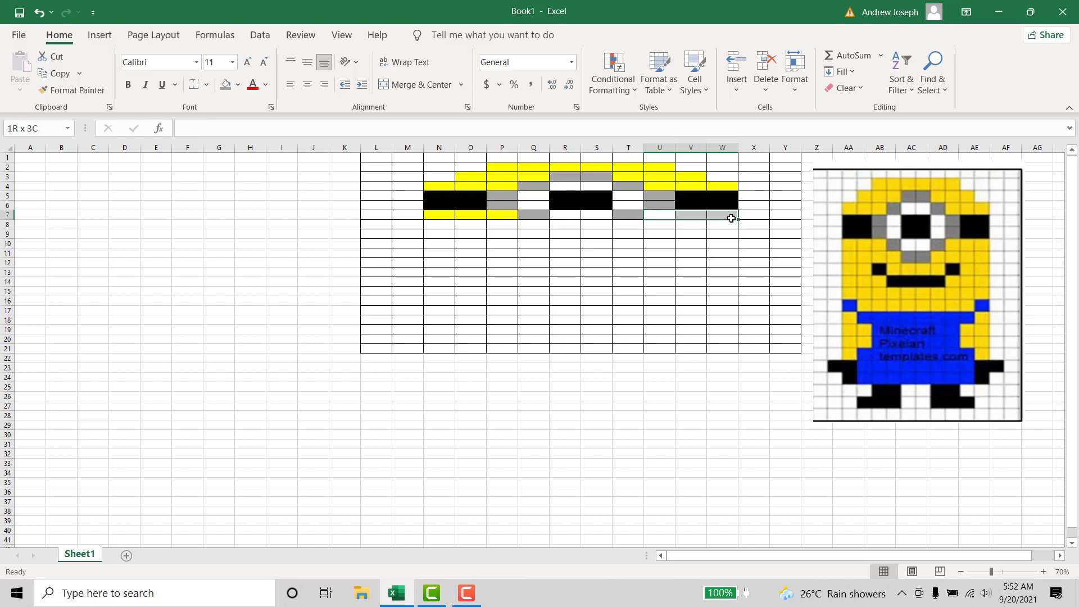
click(238, 84)
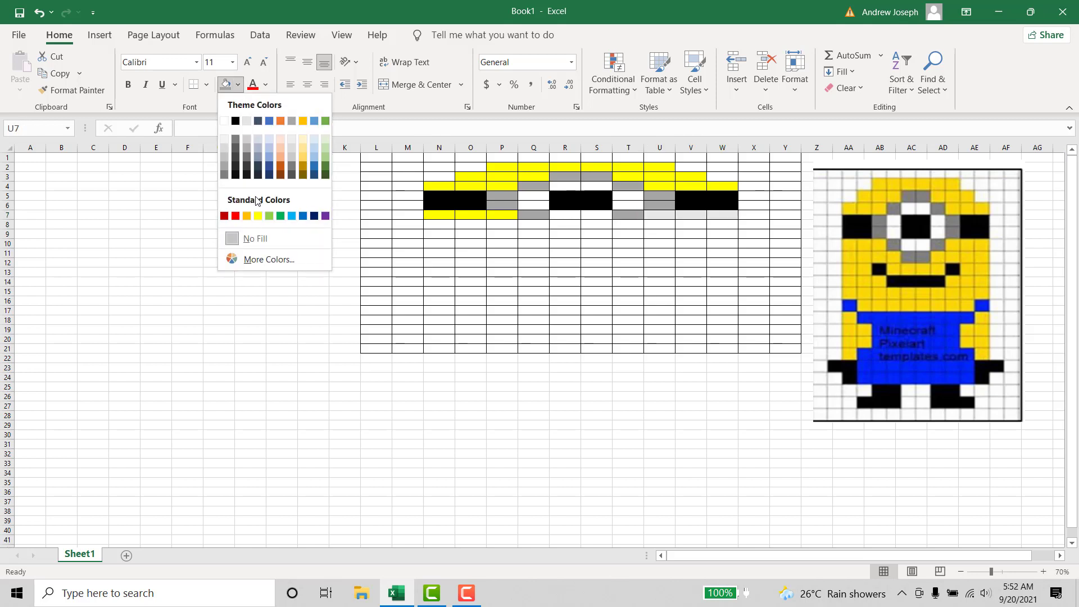
click(259, 217)
click(689, 242)
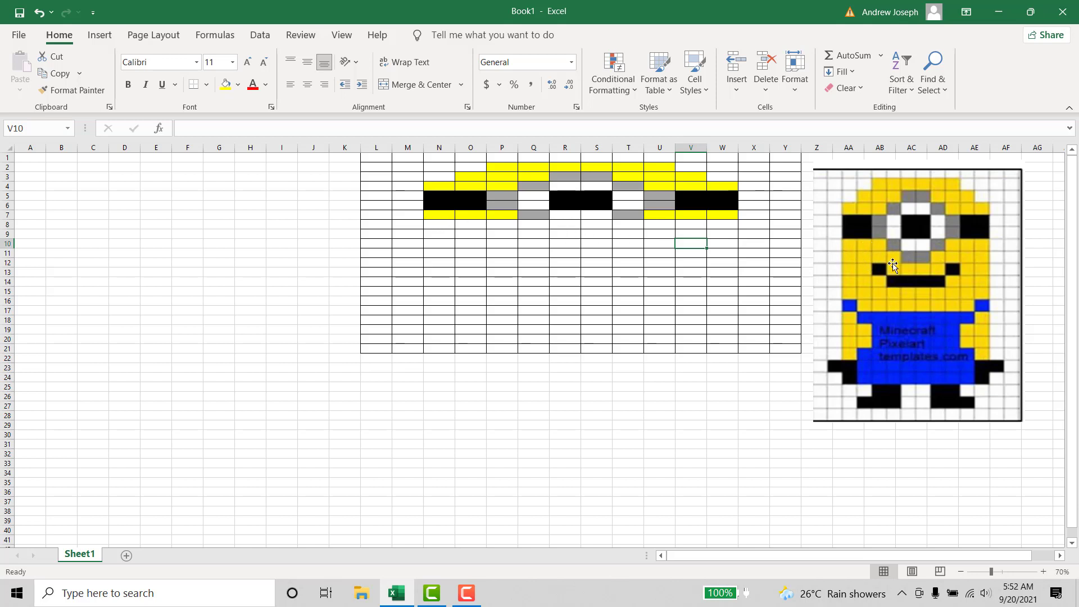
- Fill cells N8:Q8 with yellow and cells R8:S8 with the gray theme color for the goggle's bottom edge
drag(447, 224, 534, 223)
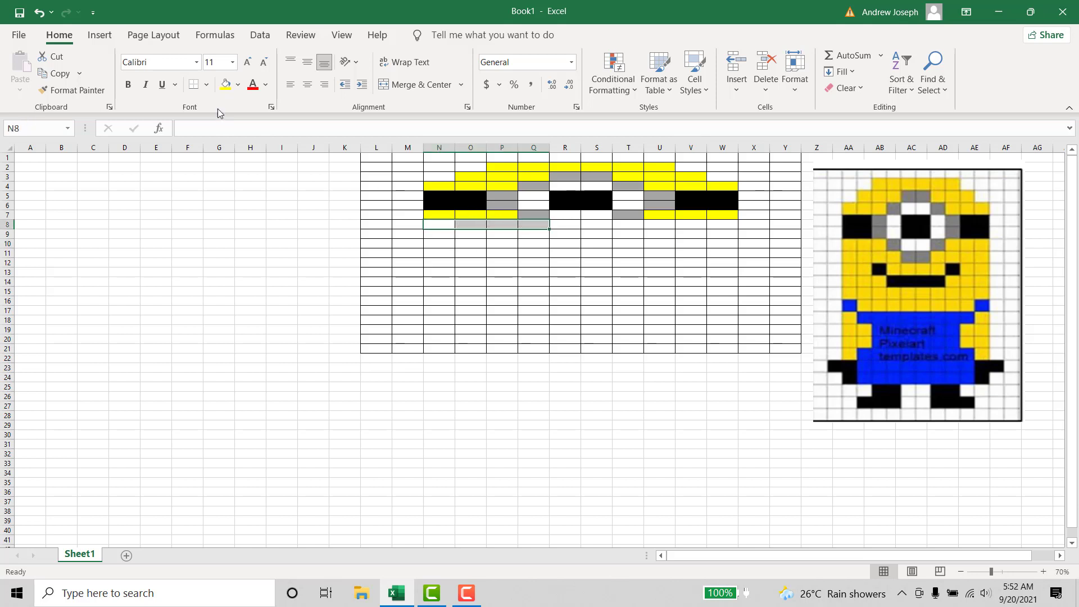
click(225, 84)
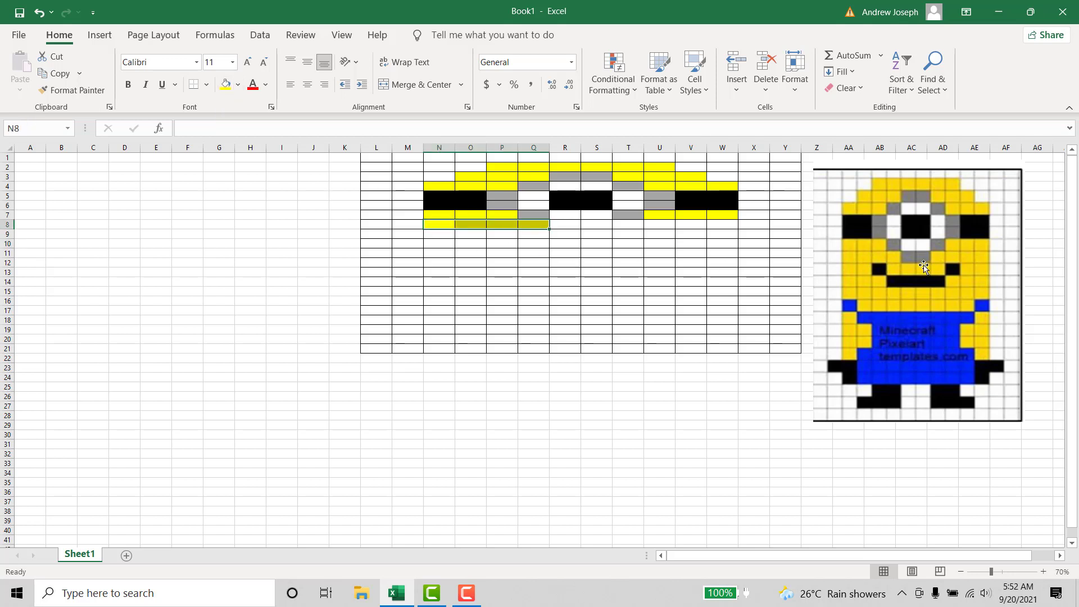
click(565, 227)
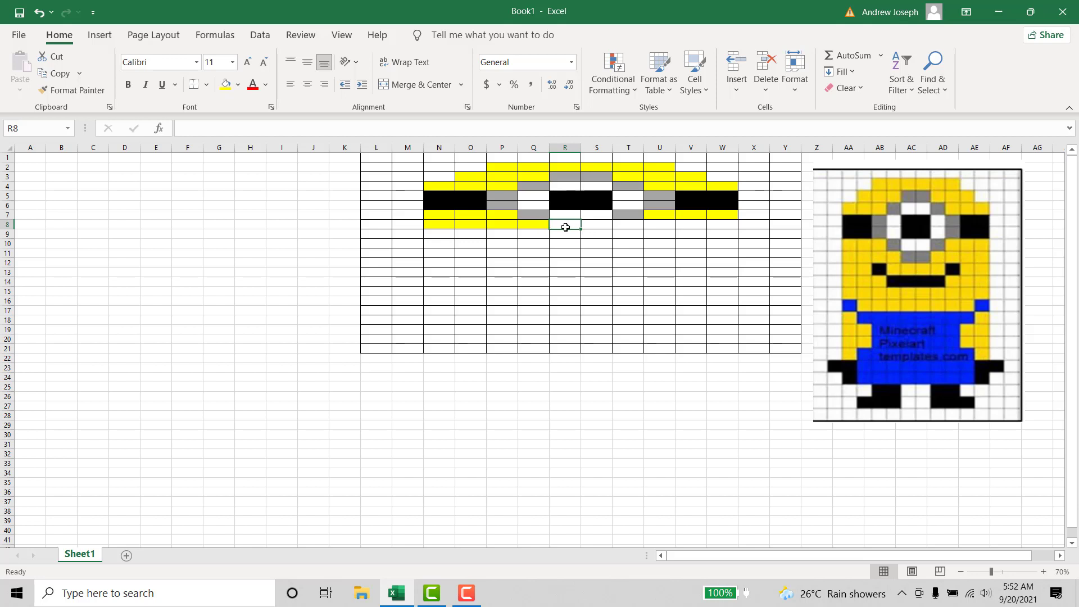
drag(566, 228, 587, 226)
click(238, 85)
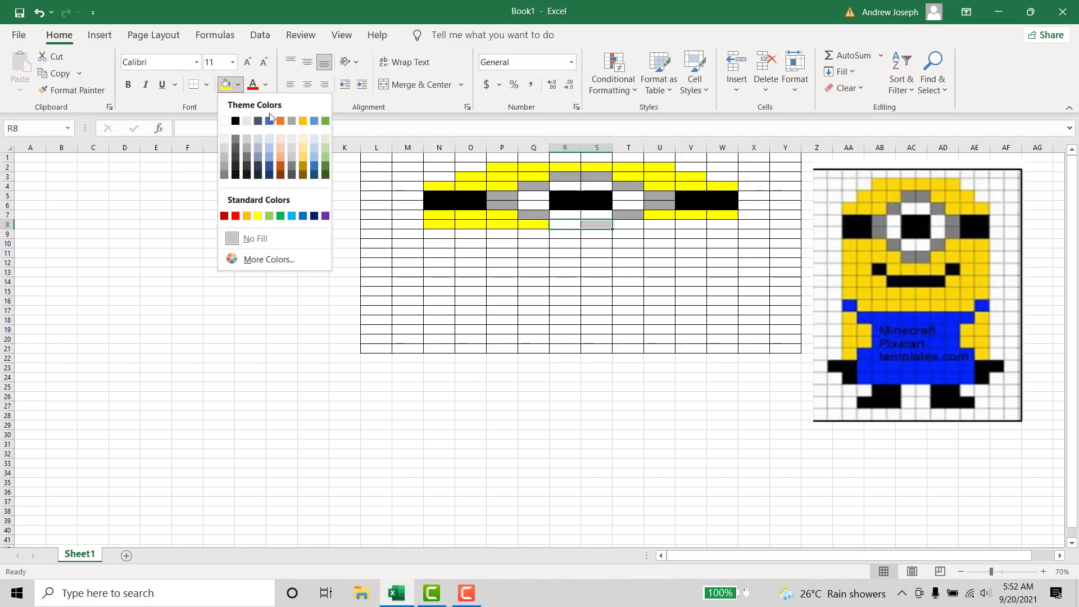
click(292, 129)
click(527, 249)
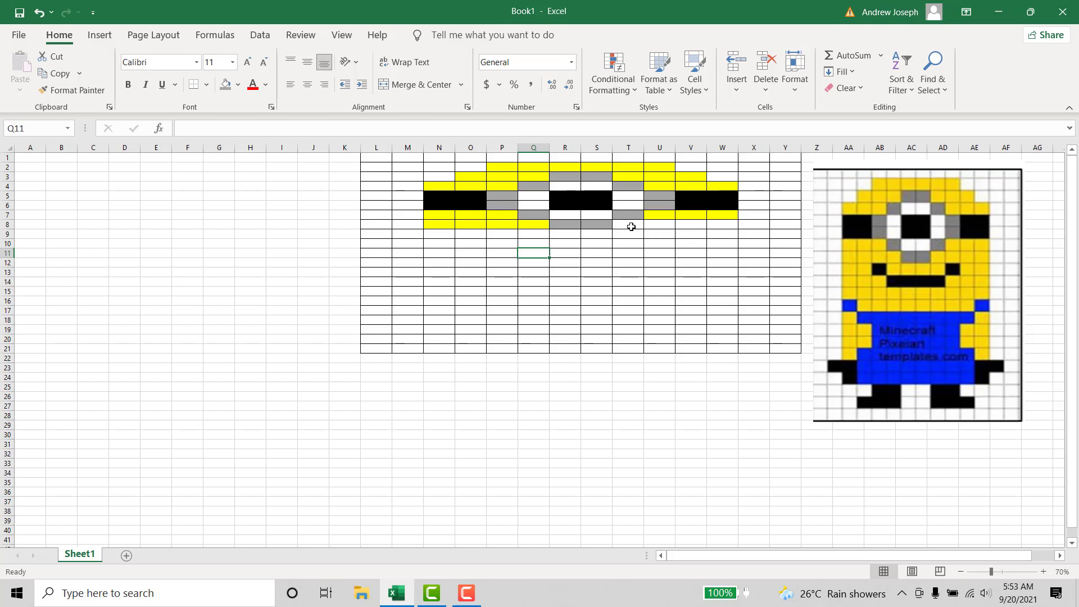
- Fill cells T8:W8 with standard yellow to complete the face row beside the goggle's bottom edge
drag(631, 226, 727, 224)
click(230, 90)
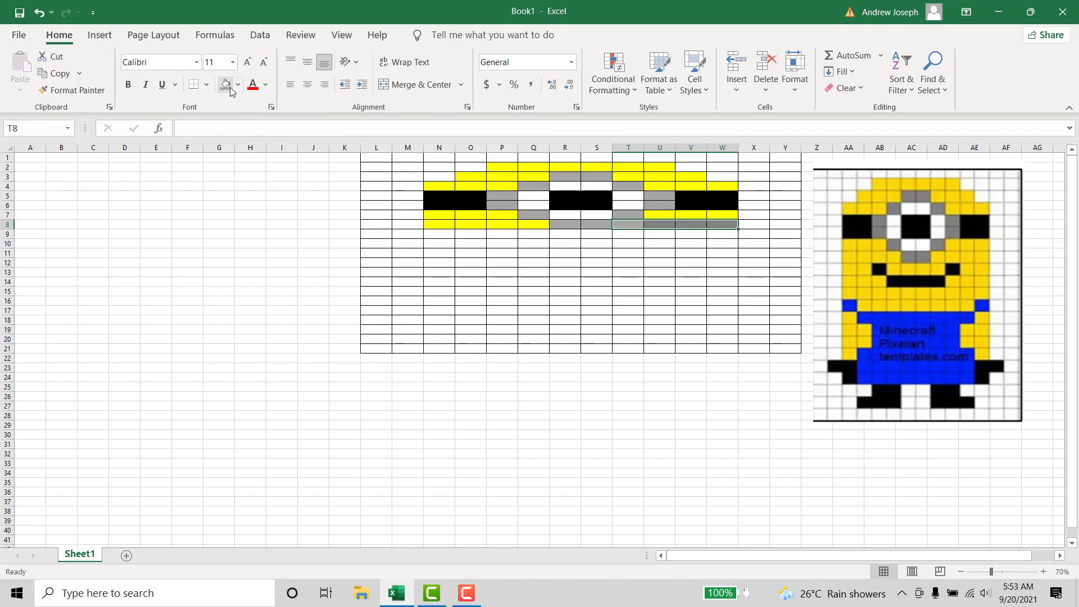
click(237, 85)
click(257, 218)
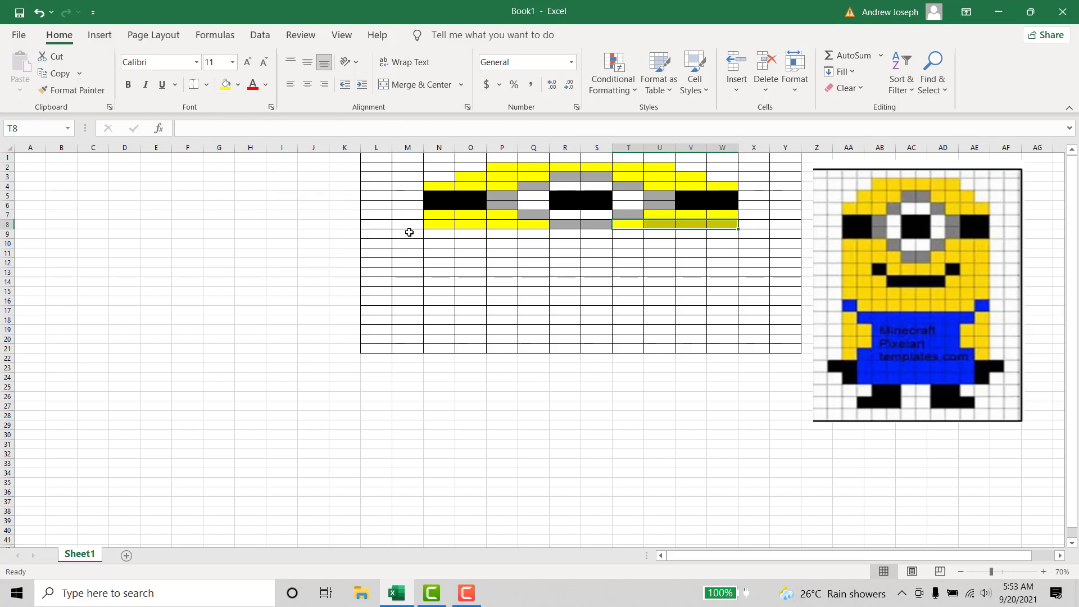
click(690, 274)
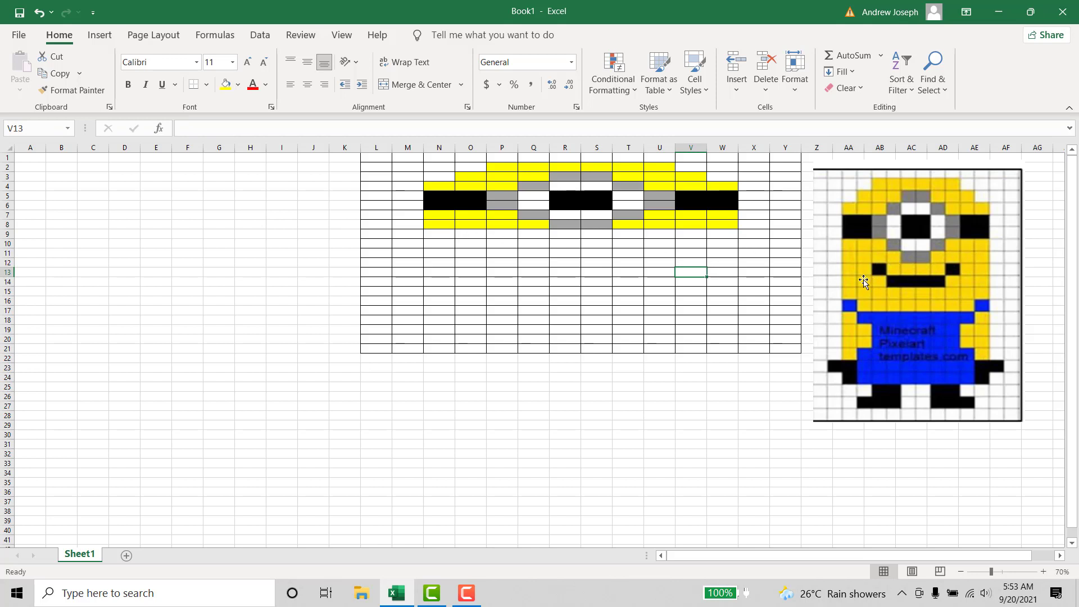
- Fill cells N9:O9 with yellow and cell P9 with black for the mouth's left corner
drag(440, 236, 467, 234)
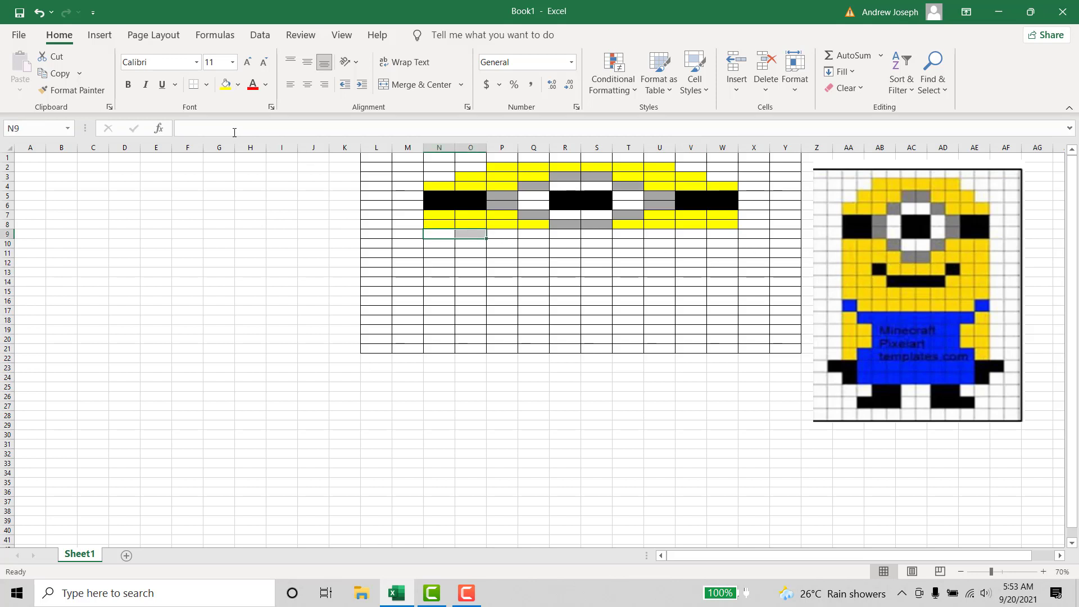
click(225, 84)
click(492, 284)
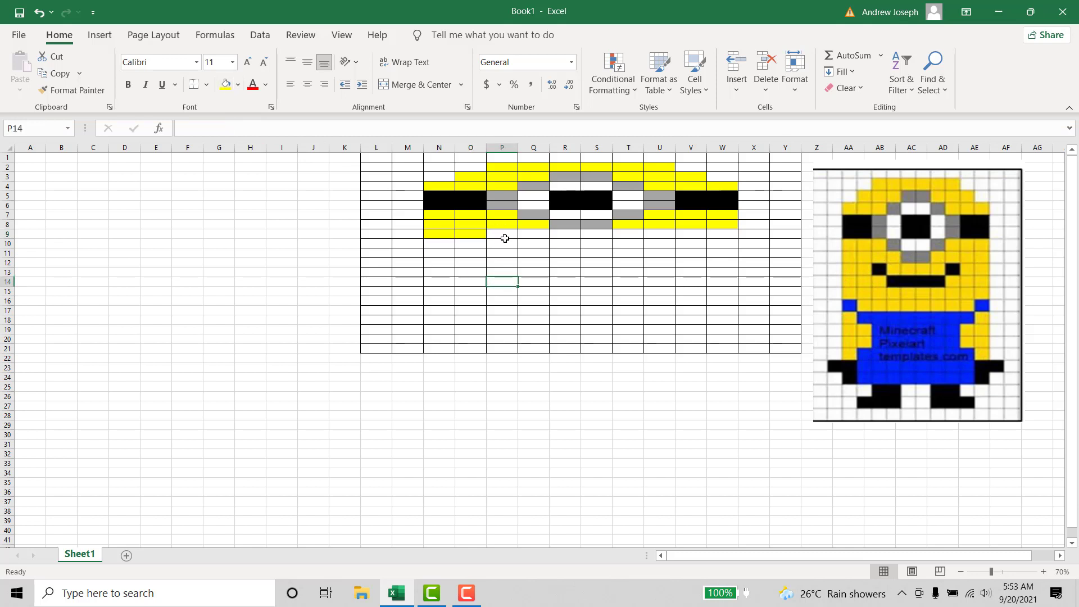
click(505, 238)
click(238, 84)
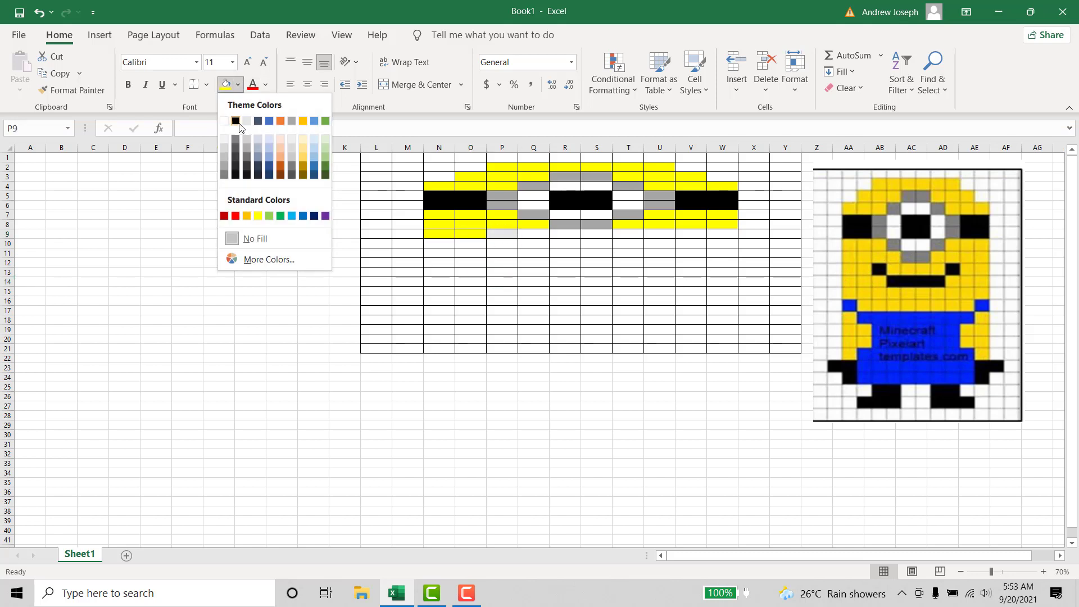
click(236, 121)
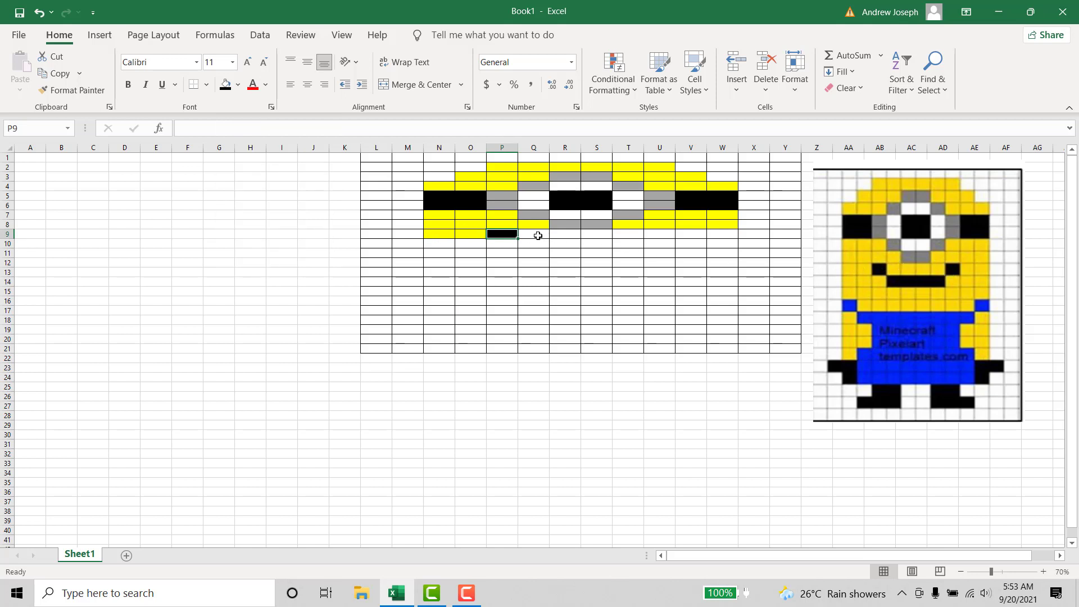
- Fill cells Q9:T9 with yellow and cell U9 with black for the mouth's right corner
drag(537, 236, 627, 233)
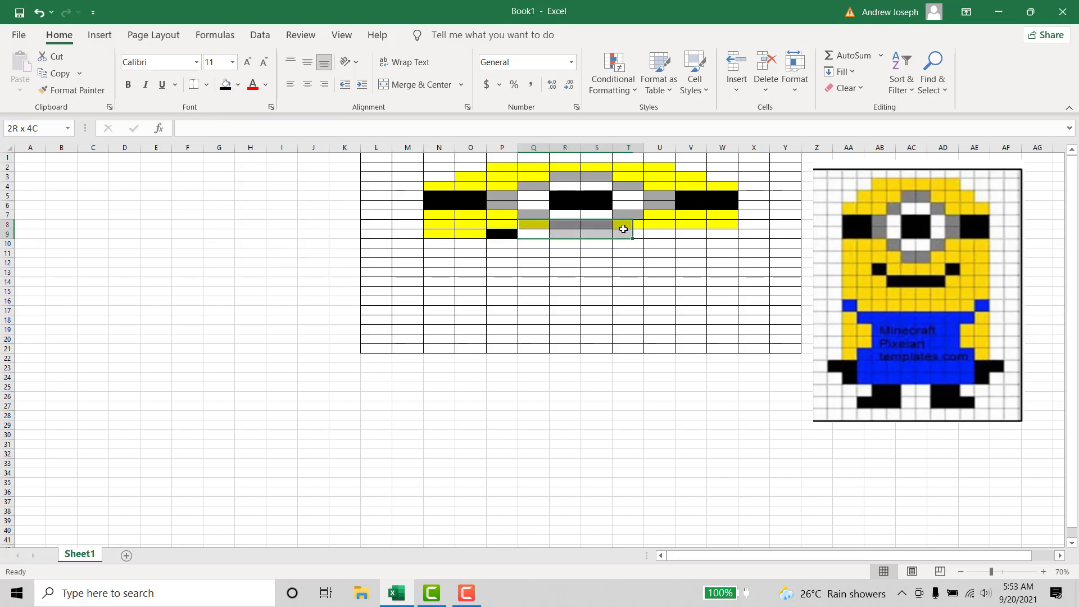
click(236, 88)
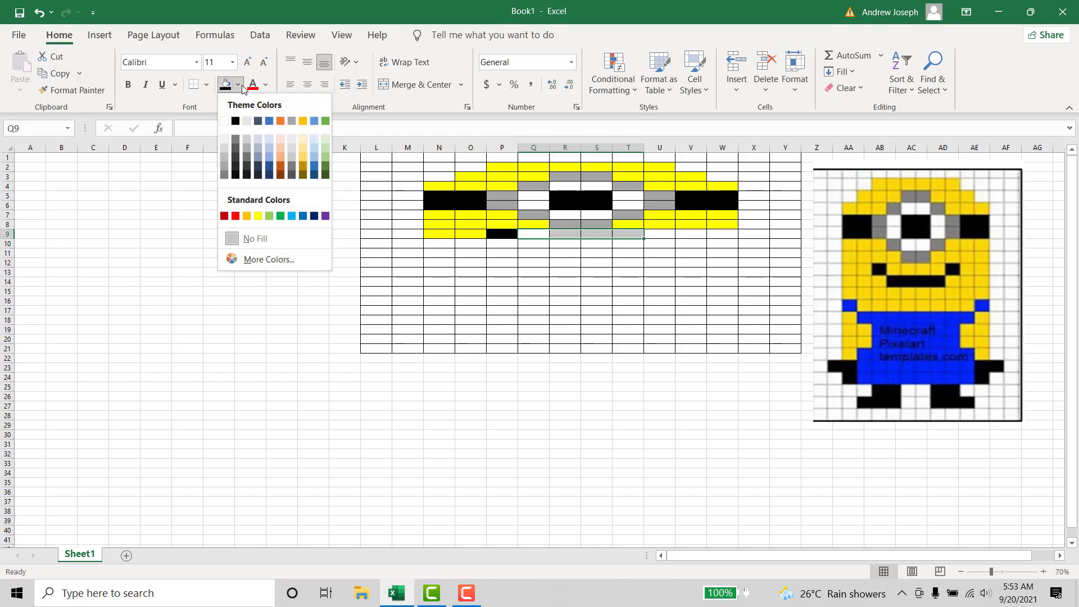
click(259, 216)
click(630, 264)
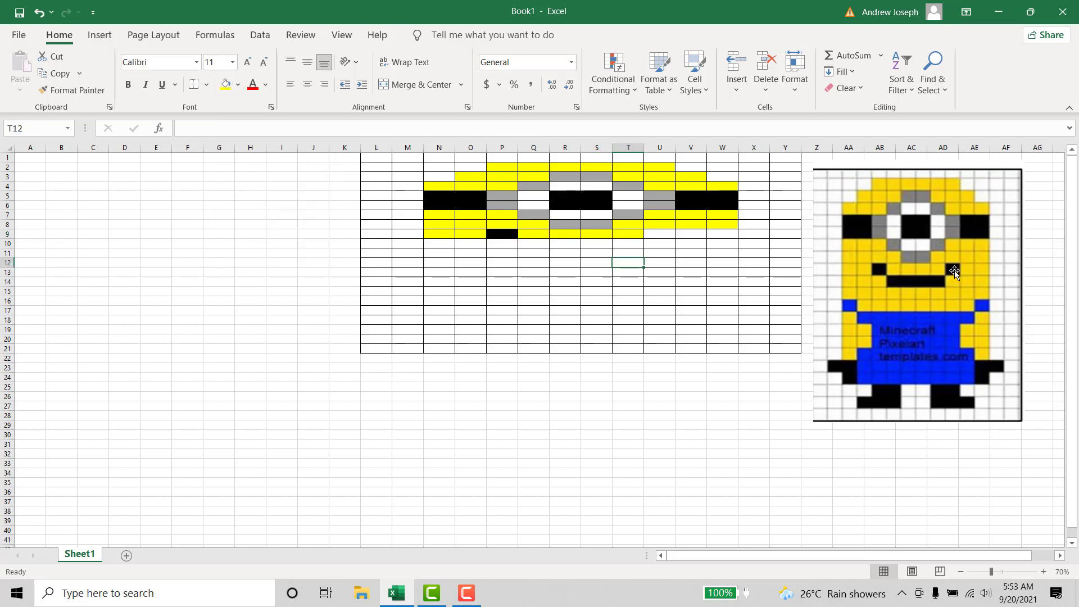
click(654, 233)
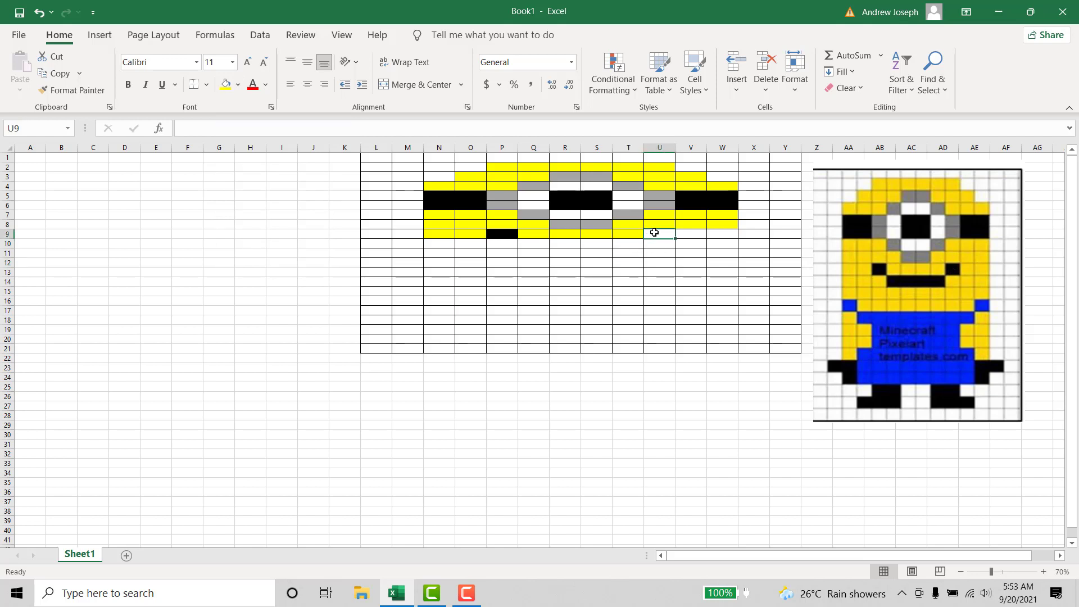
click(239, 85)
click(242, 119)
- Fill cells V9:W9 with standard yellow to complete the row to the right of the mouth corner
click(696, 235)
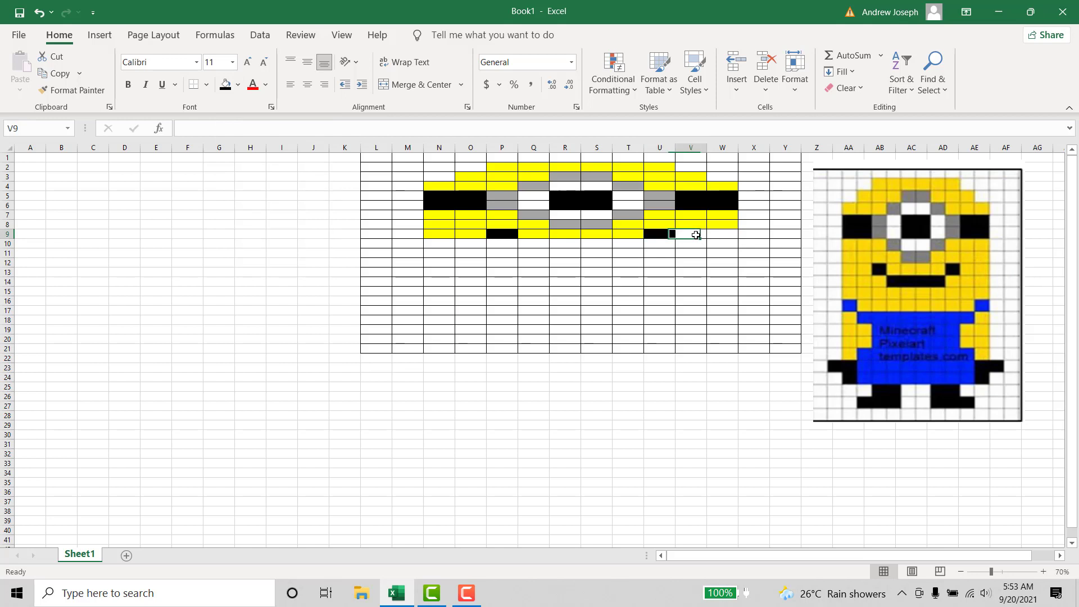
drag(696, 235, 722, 234)
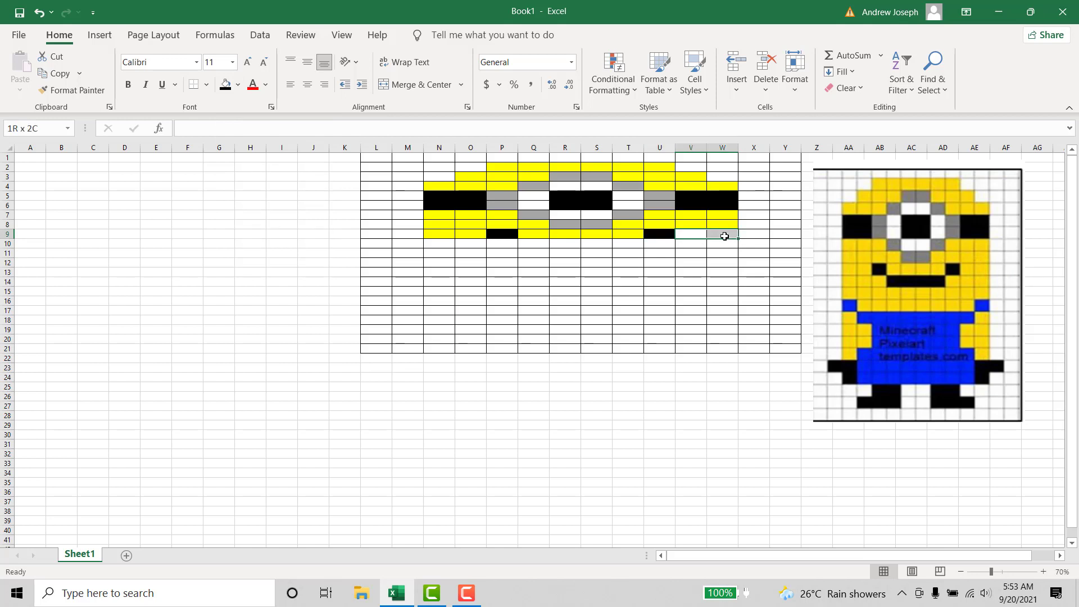
click(238, 86)
click(260, 218)
click(618, 261)
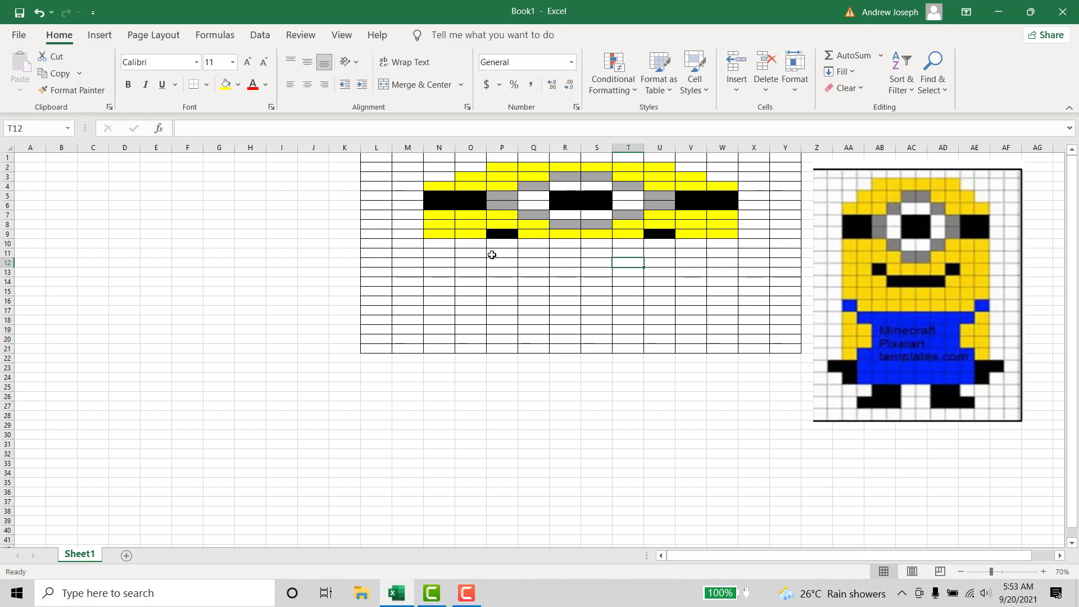
- Fill cells N10:P10 with yellow for the face below the mouth's left corner
drag(438, 243, 502, 240)
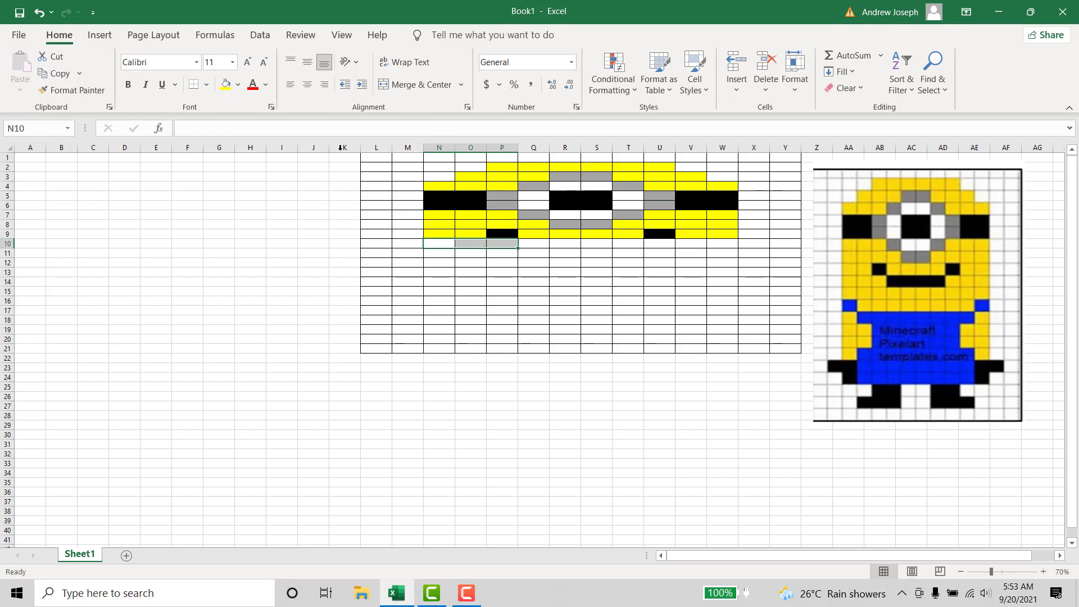
click(226, 84)
click(542, 280)
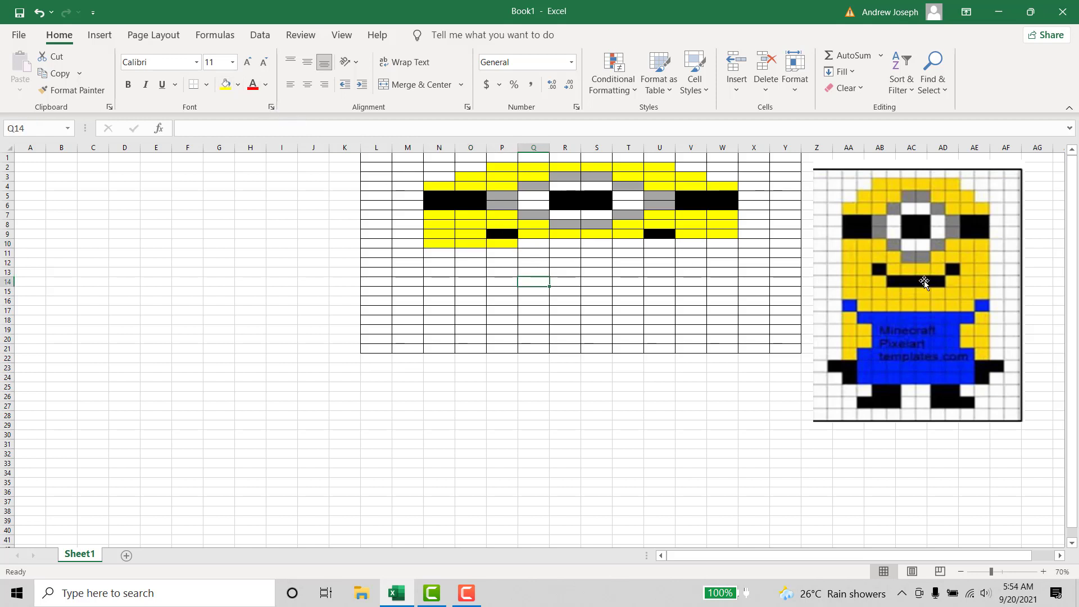
- Fill cells Q10:T10 with black for the straight line of the mouth
drag(537, 249, 638, 241)
click(628, 261)
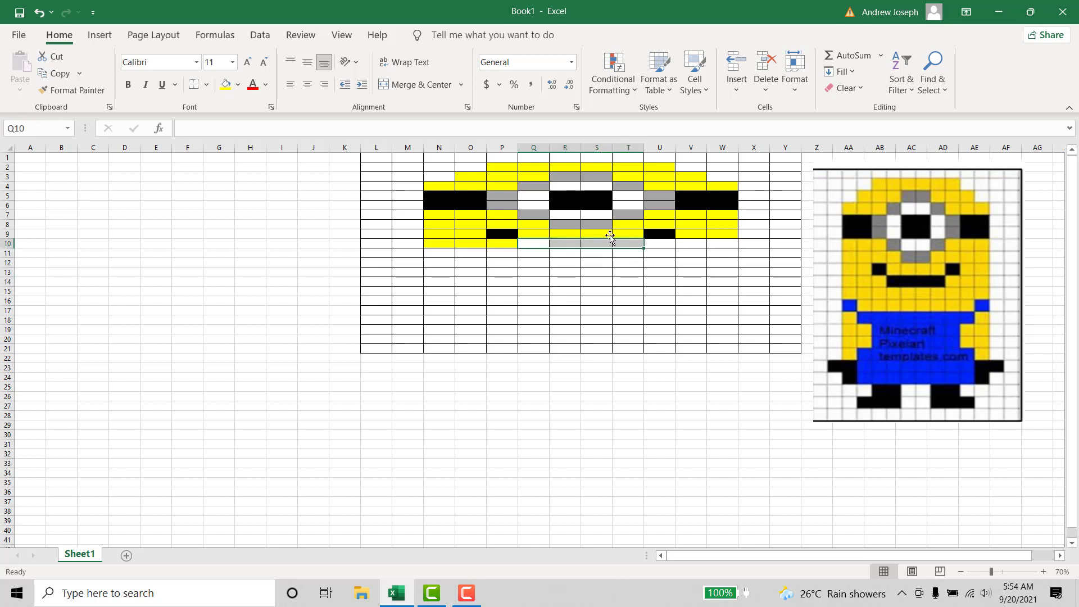
click(238, 84)
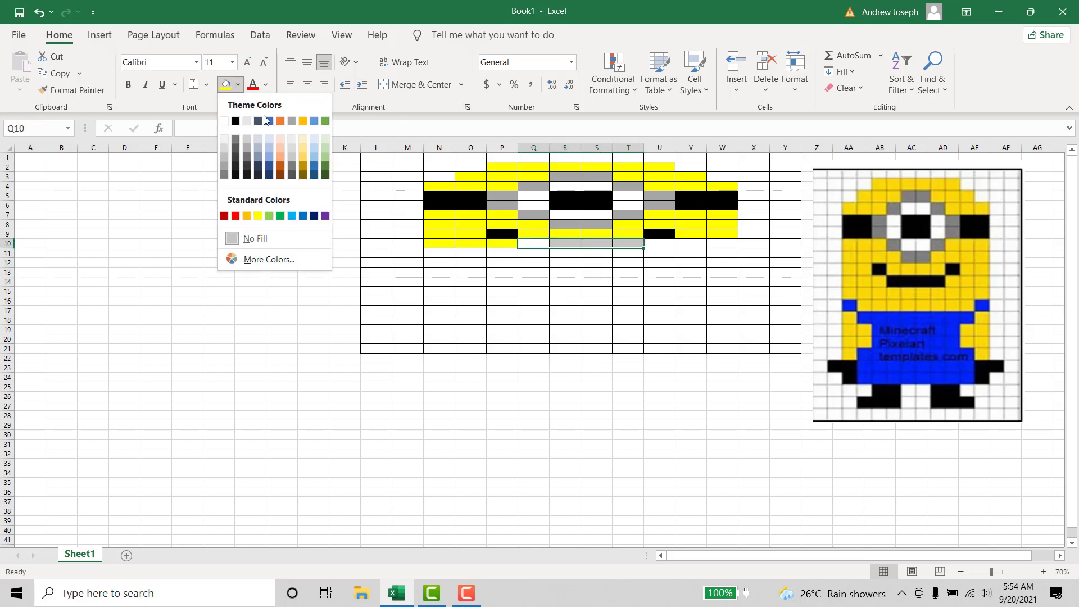
click(235, 120)
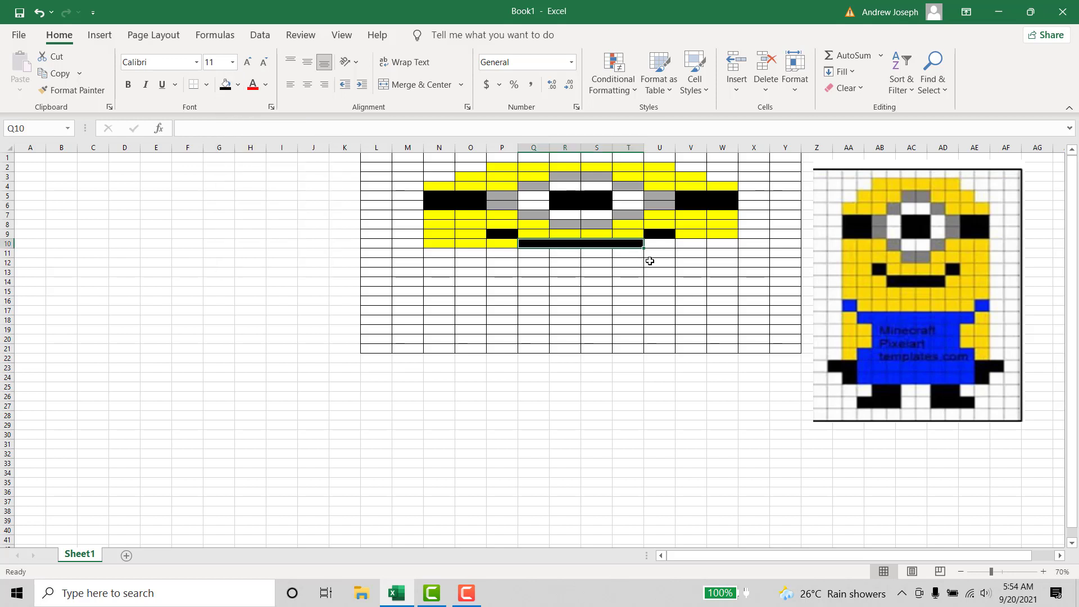
- Fill cells U10:W10 with standard yellow to complete the face row beside the mouth line
click(670, 253)
click(667, 242)
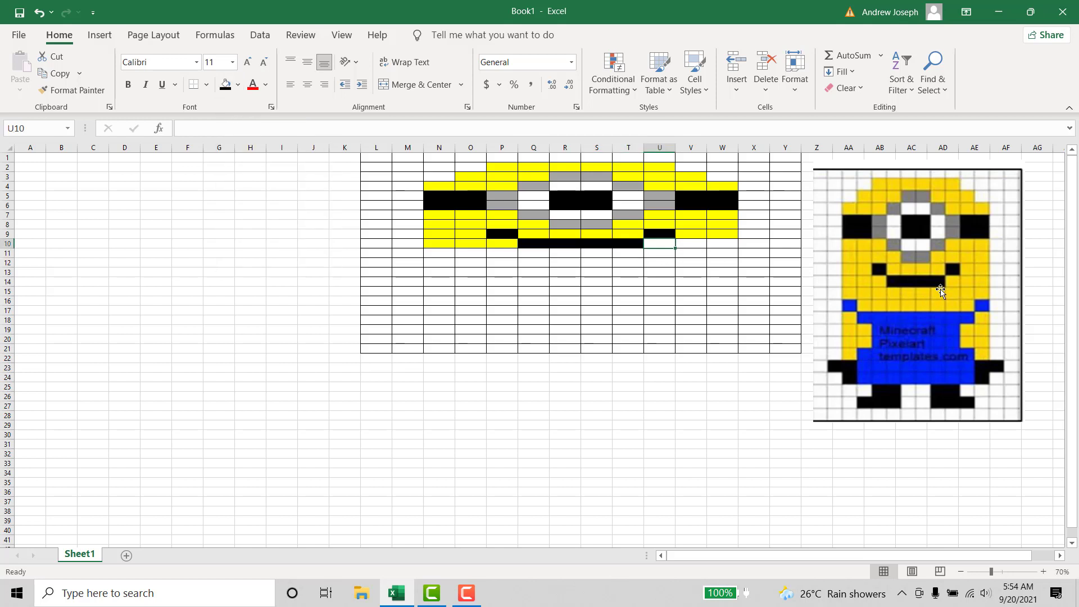
drag(672, 243, 724, 243)
click(239, 85)
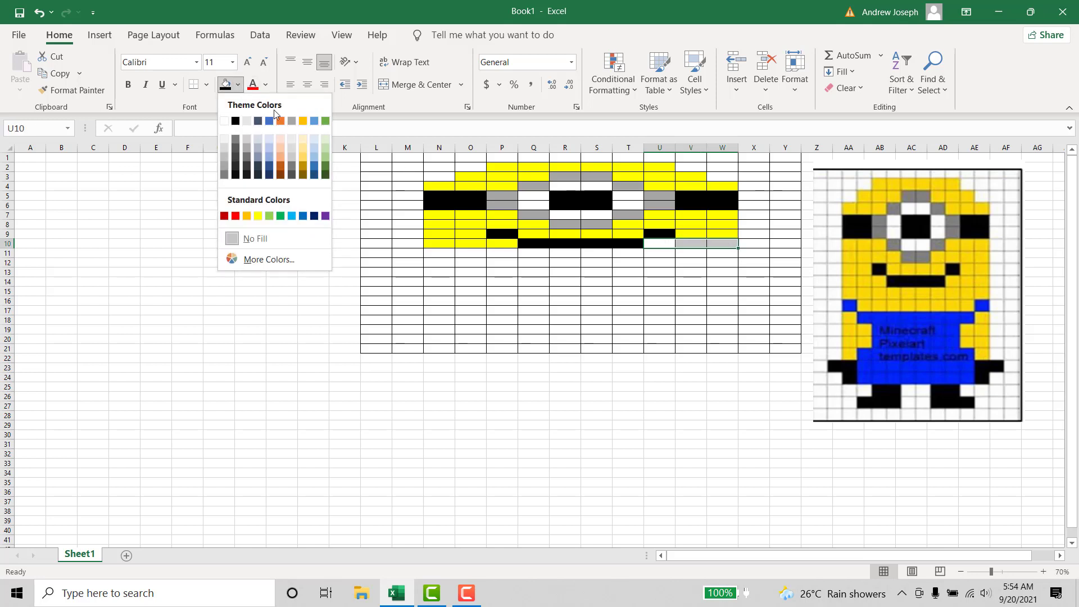
click(258, 215)
click(438, 272)
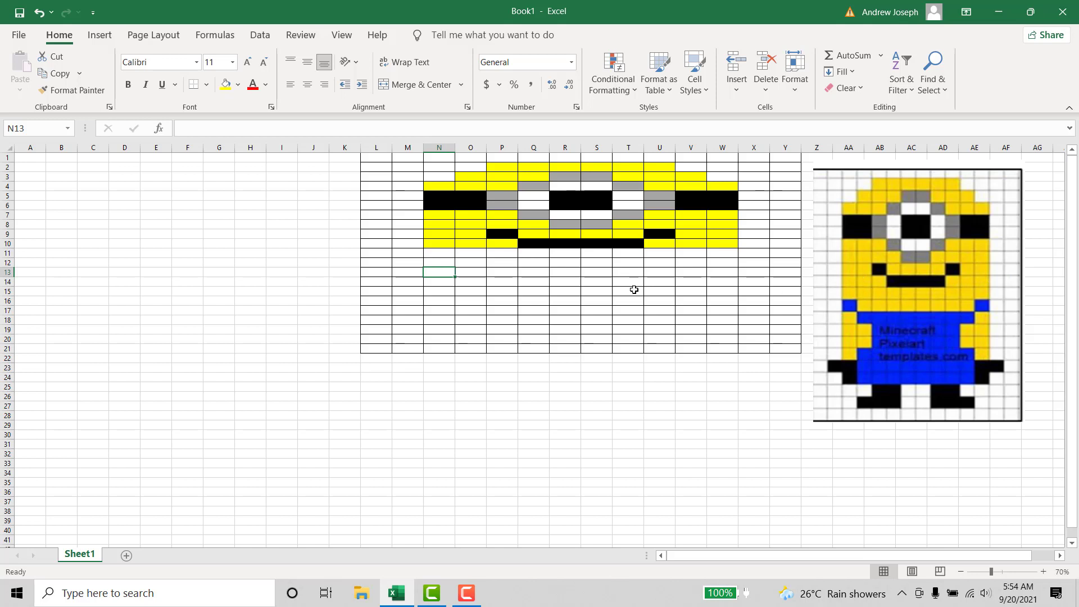
- Fill cells N11:W11 with yellow for the full face row below the mouth
drag(442, 254, 730, 252)
click(226, 85)
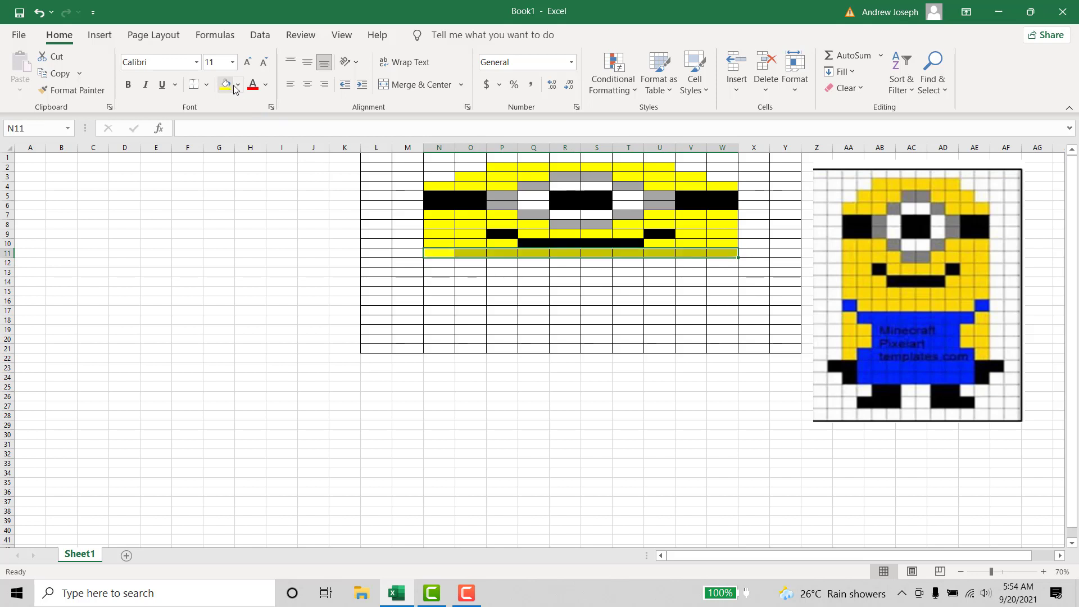
click(845, 316)
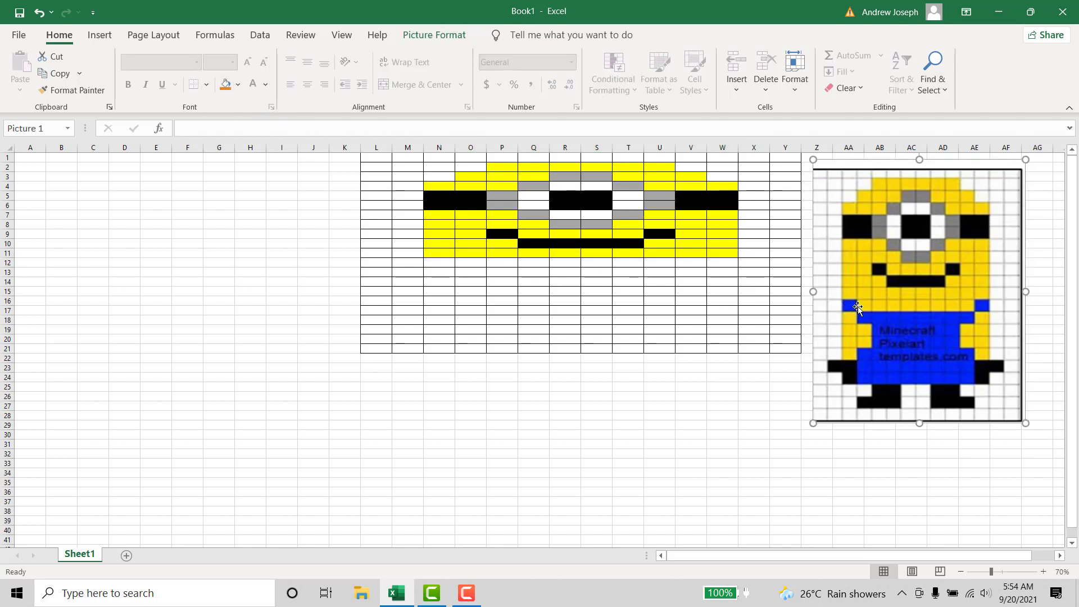
- Fill cell N12 with standard blue for the left overall strap
click(449, 262)
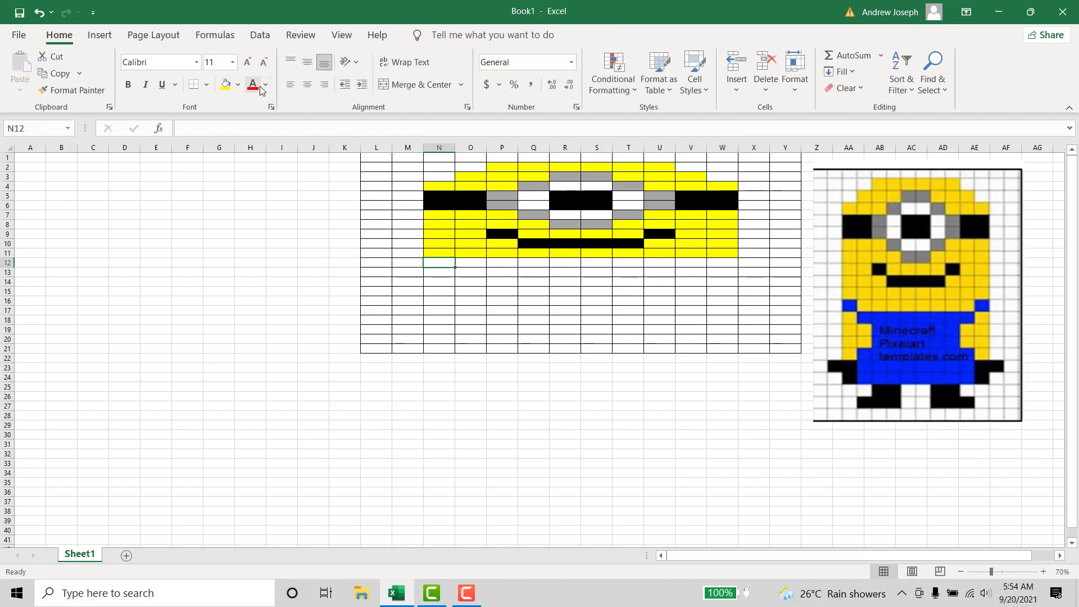
click(238, 86)
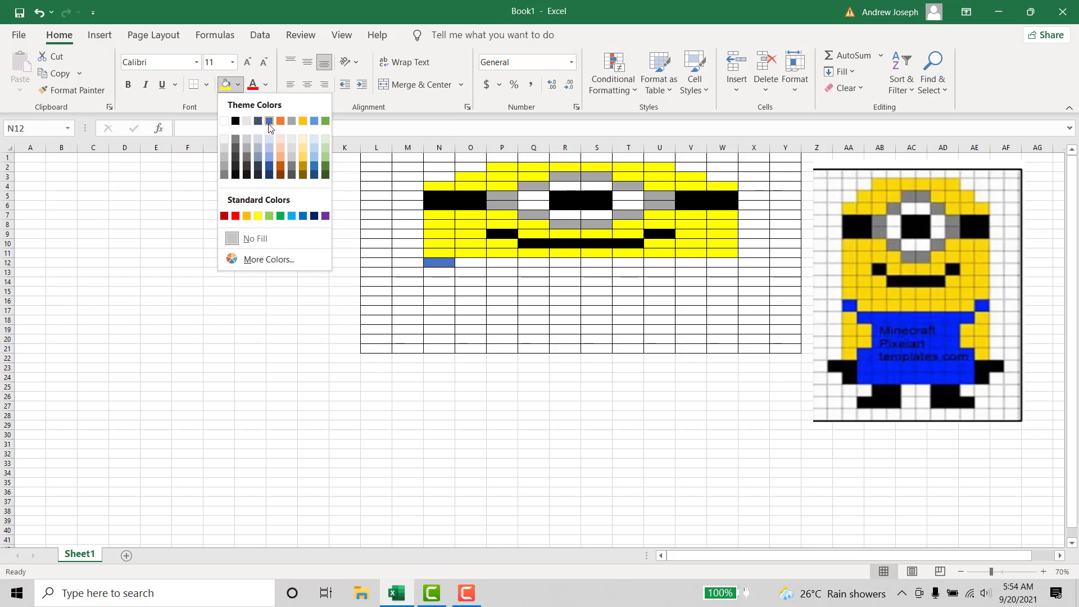
click(302, 216)
click(407, 281)
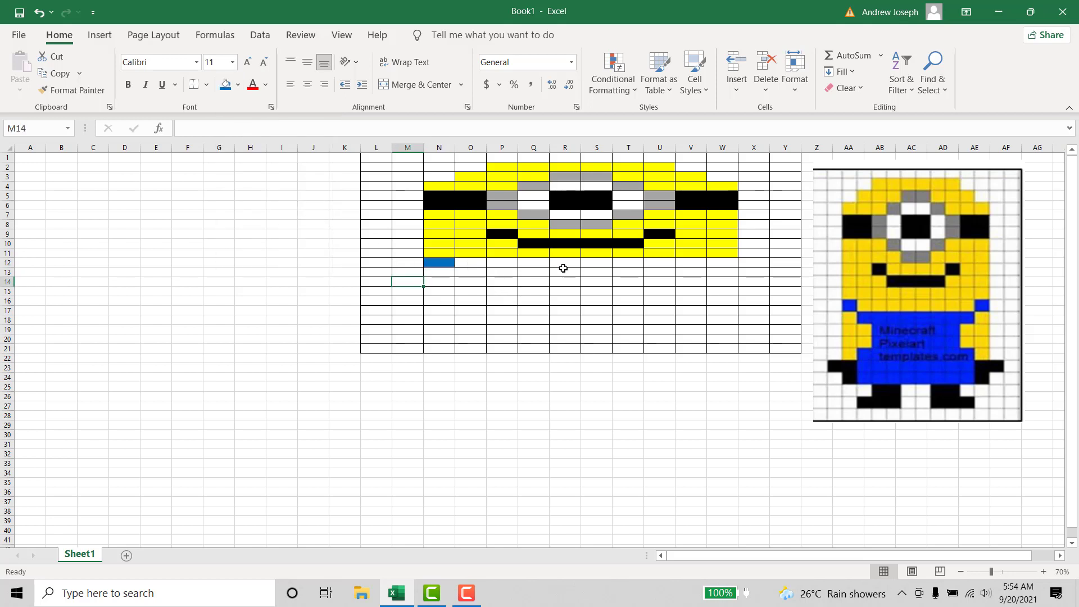
- Fill cells O12:V12 with standard yellow and cell W12 with standard blue for the right overall strap
drag(468, 263, 689, 262)
click(239, 85)
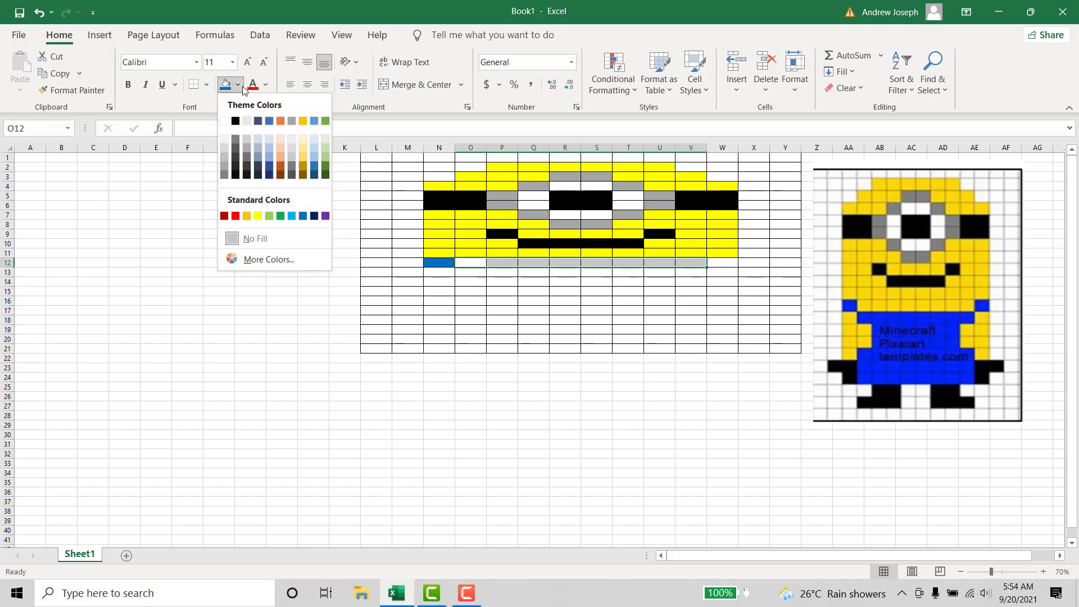
click(262, 216)
click(721, 263)
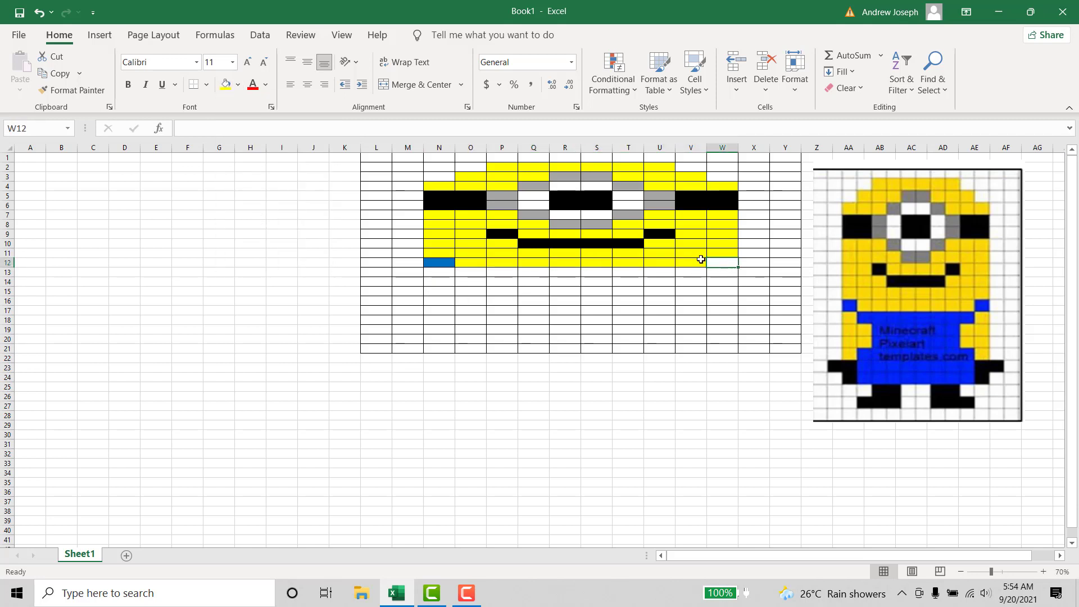
click(239, 86)
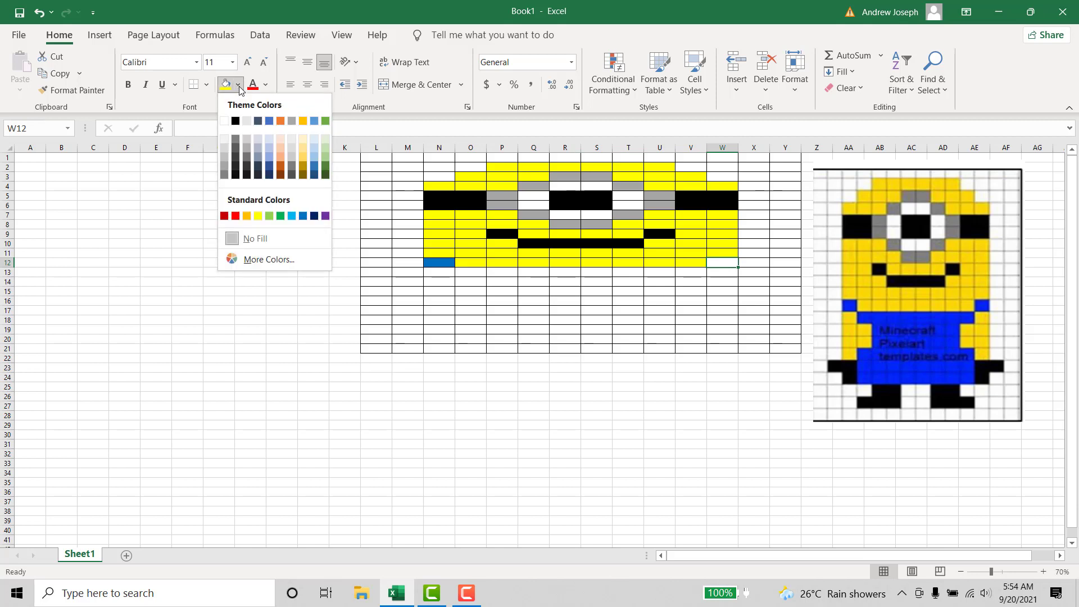
click(302, 216)
click(574, 299)
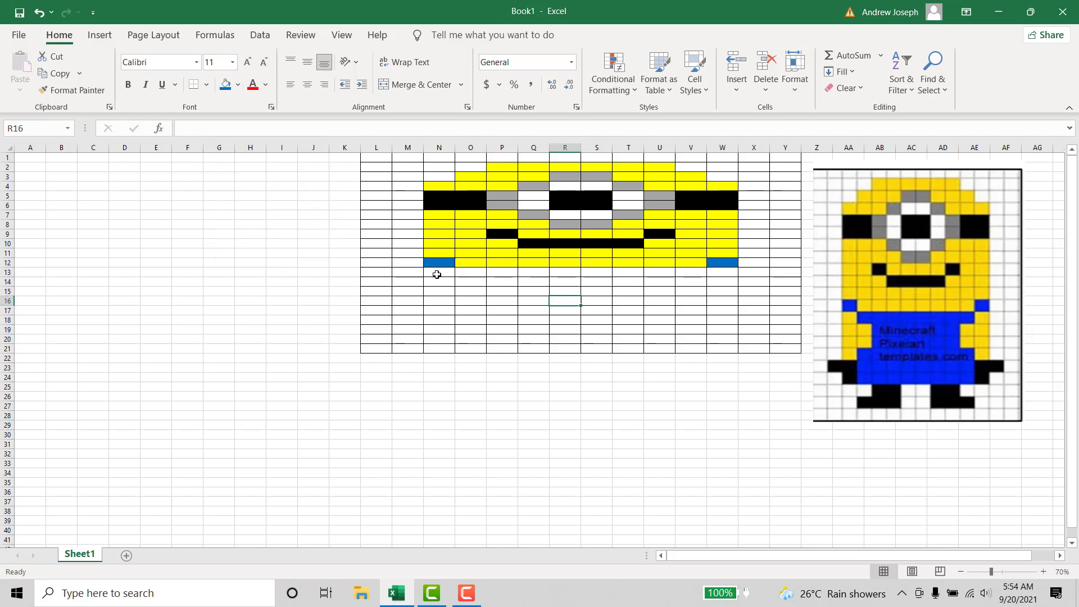
- Fill cell N13 with standard yellow, directly below the left overall strap
click(437, 274)
click(238, 84)
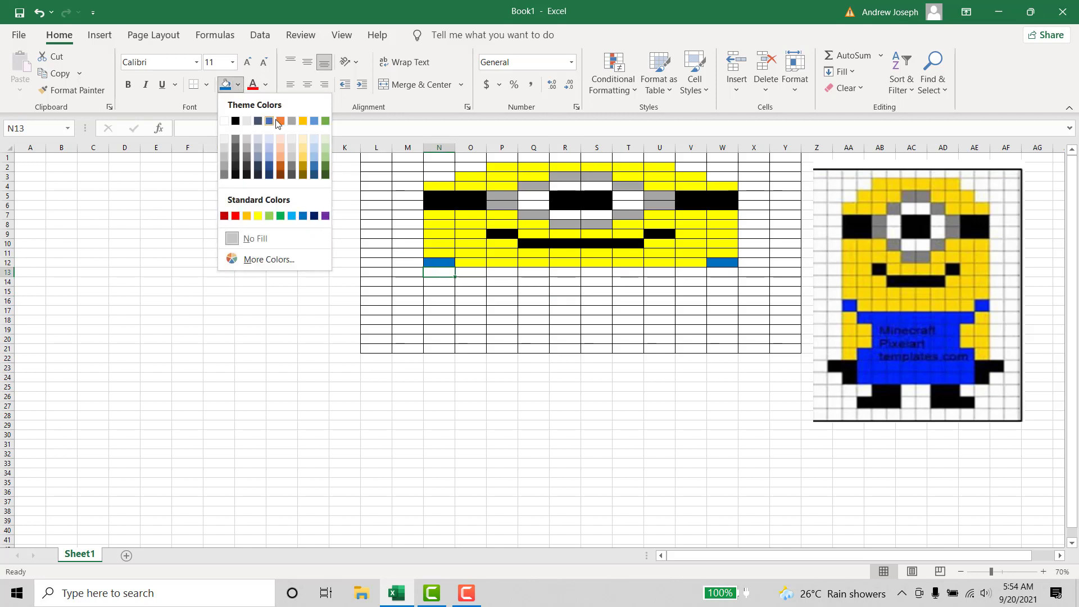
click(258, 216)
click(440, 292)
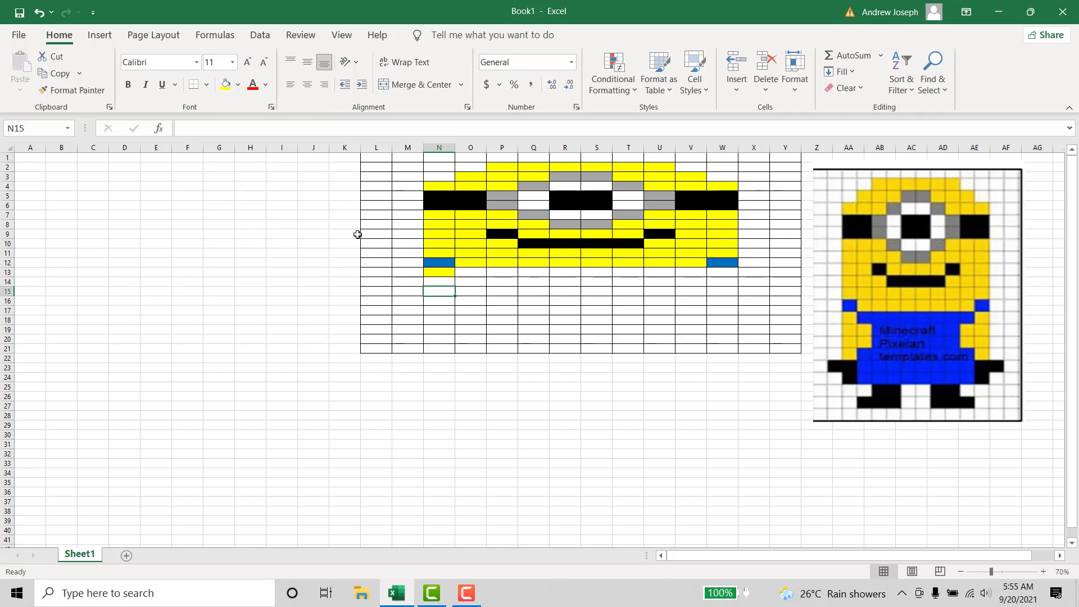
- Fill cells O13:V13 with standard blue for the top row of the overalls
click(475, 272)
drag(475, 276, 700, 272)
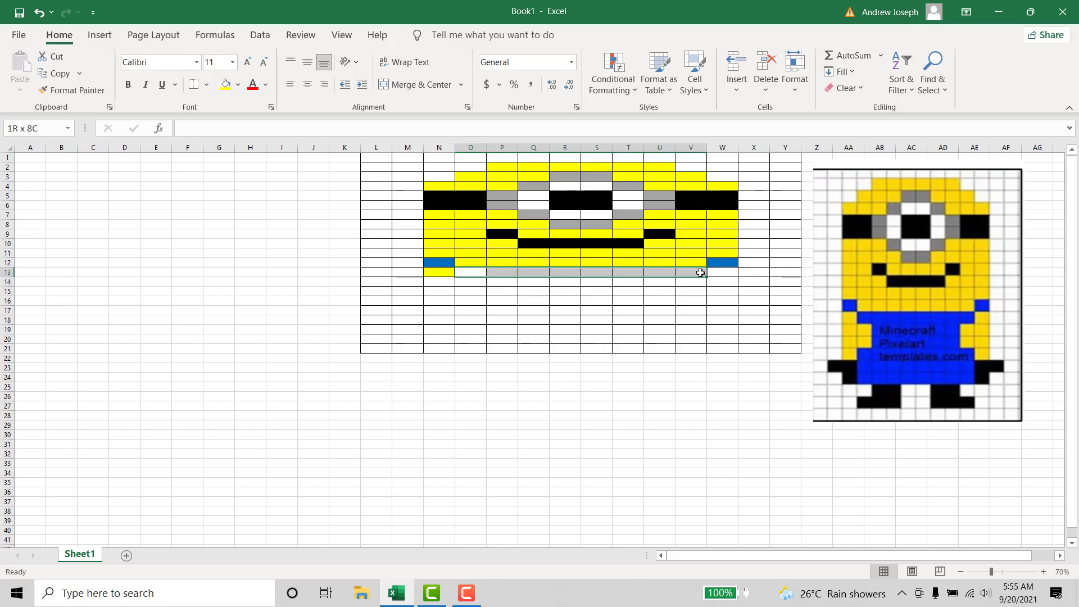
click(226, 85)
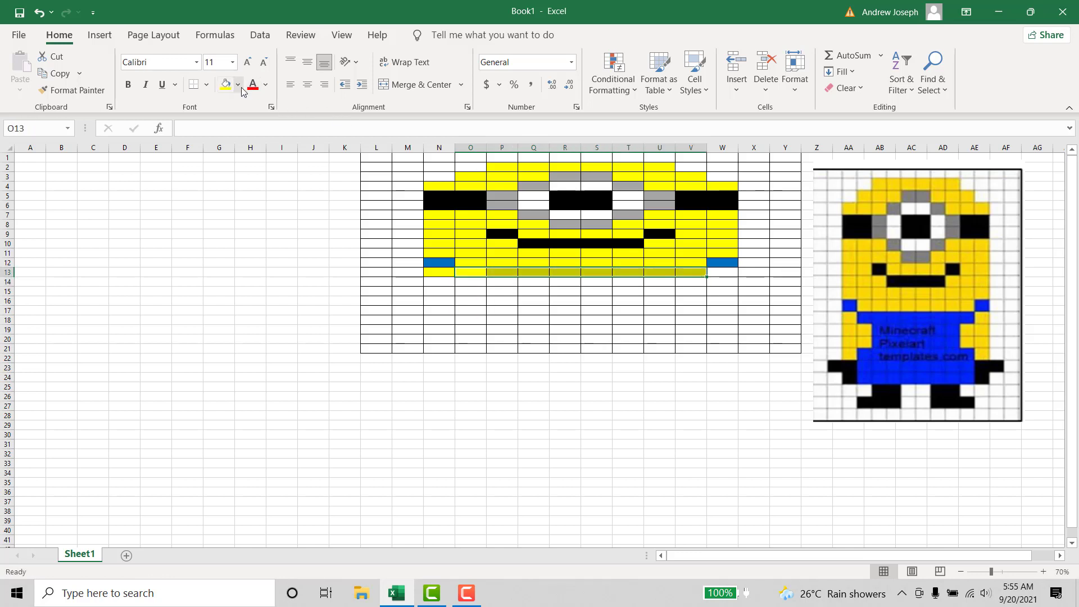
click(238, 85)
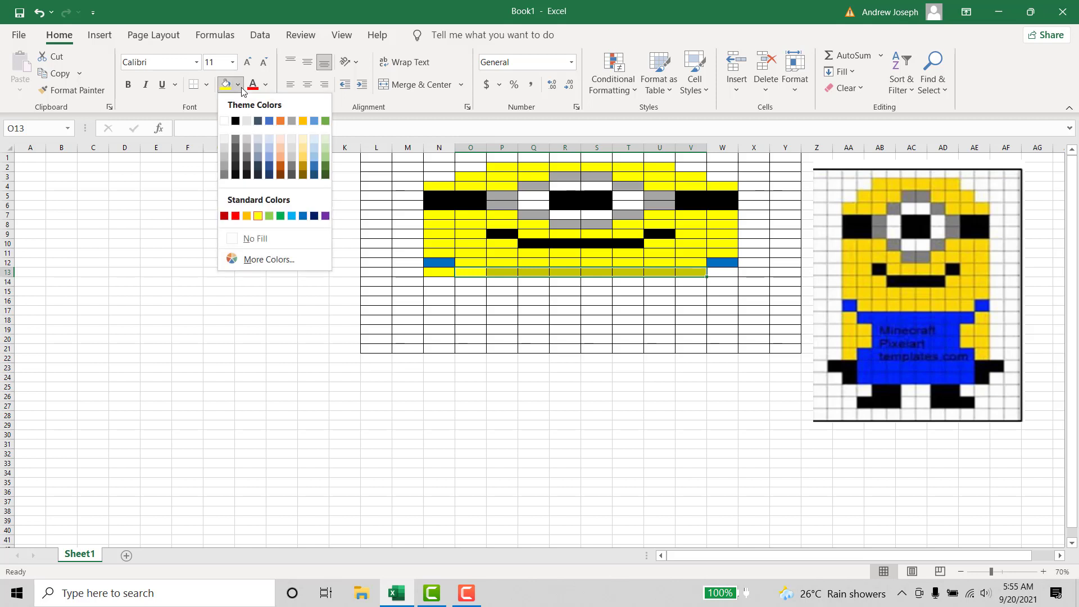
click(303, 217)
drag(596, 301, 628, 320)
click(728, 293)
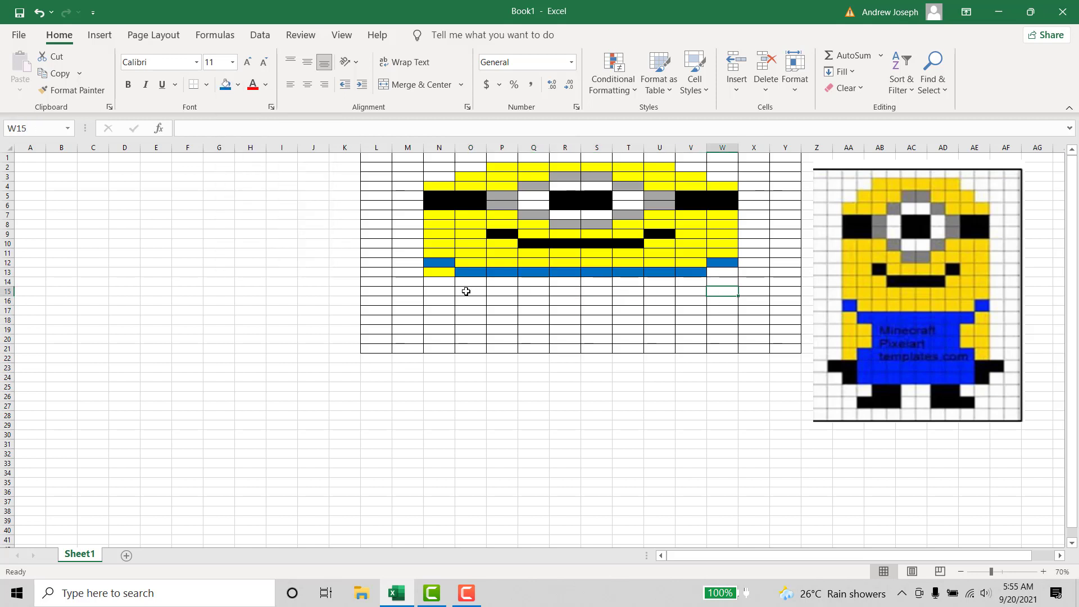
- Fill cell W13 with standard yellow, directly below the right overall strap
click(722, 270)
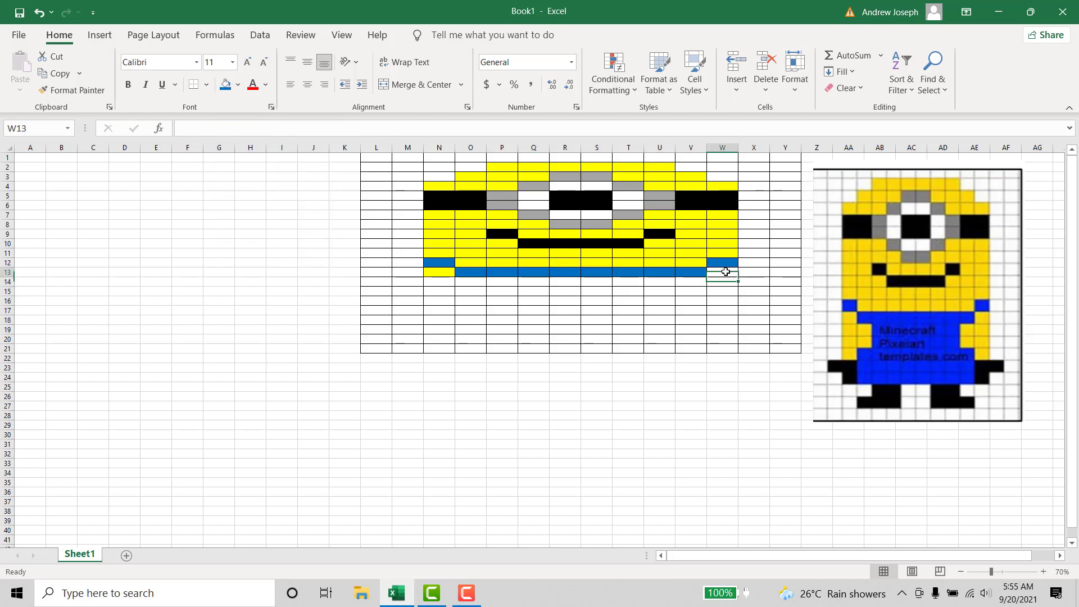
click(238, 86)
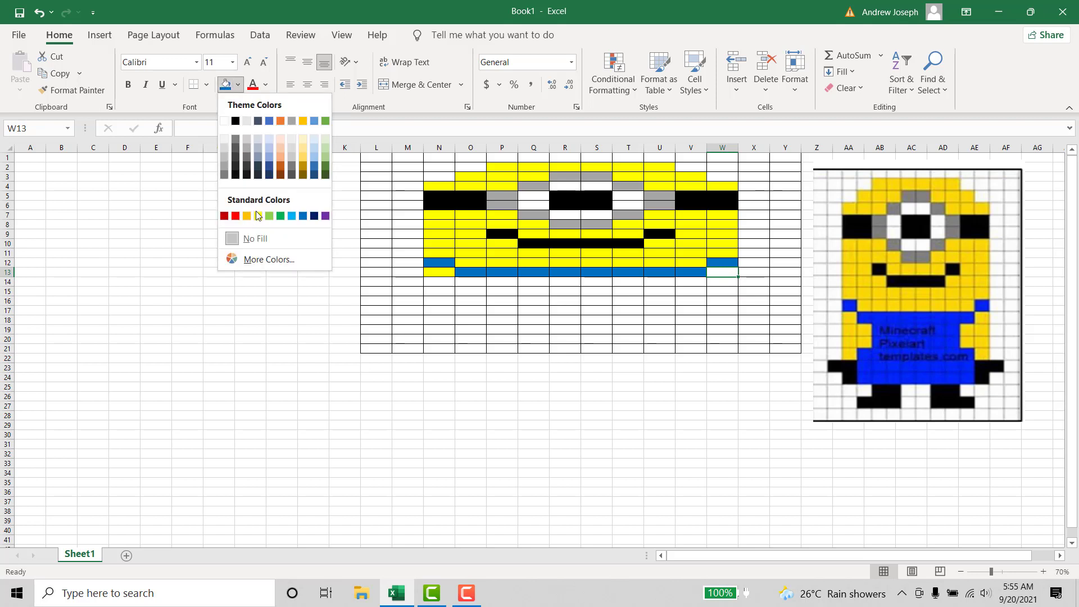
click(260, 215)
drag(452, 263, 470, 262)
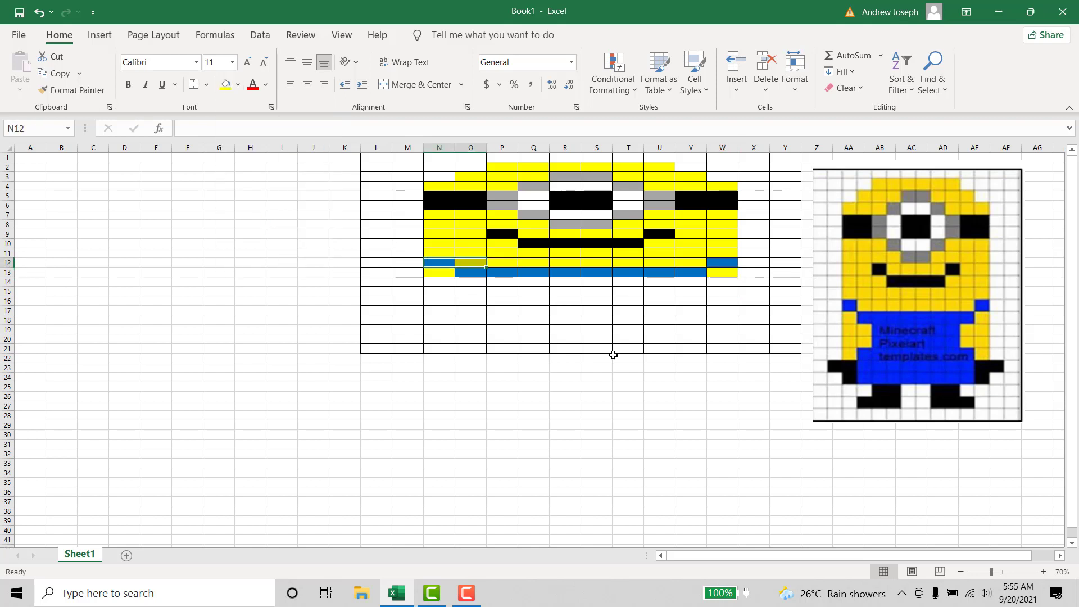
click(631, 338)
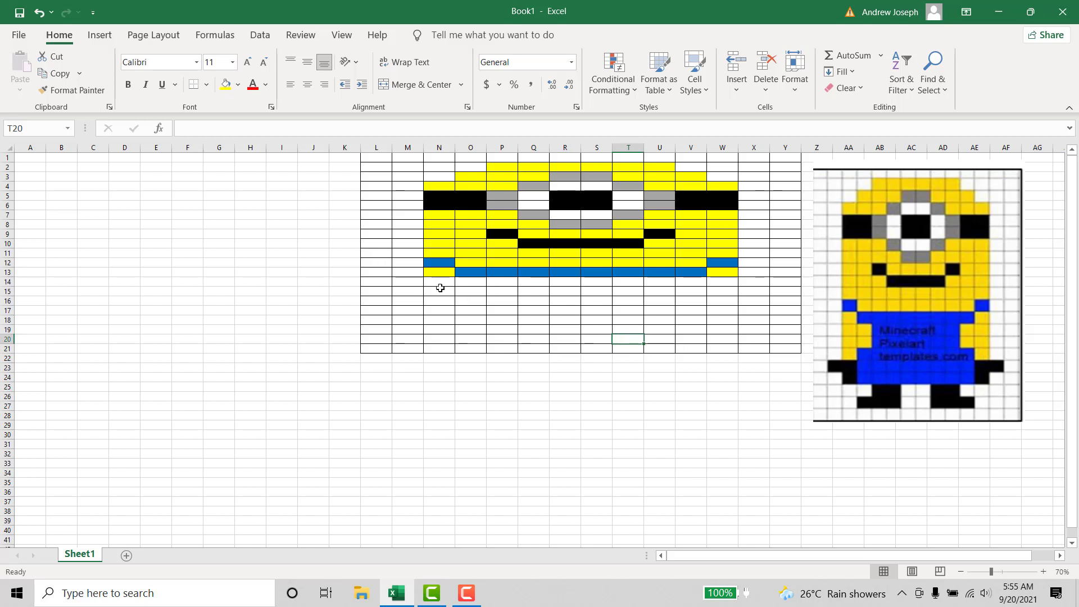
- Fill cells N14:O14 and V14:W14 with yellow for the arms on both sides of the overalls
drag(440, 287, 466, 282)
click(225, 84)
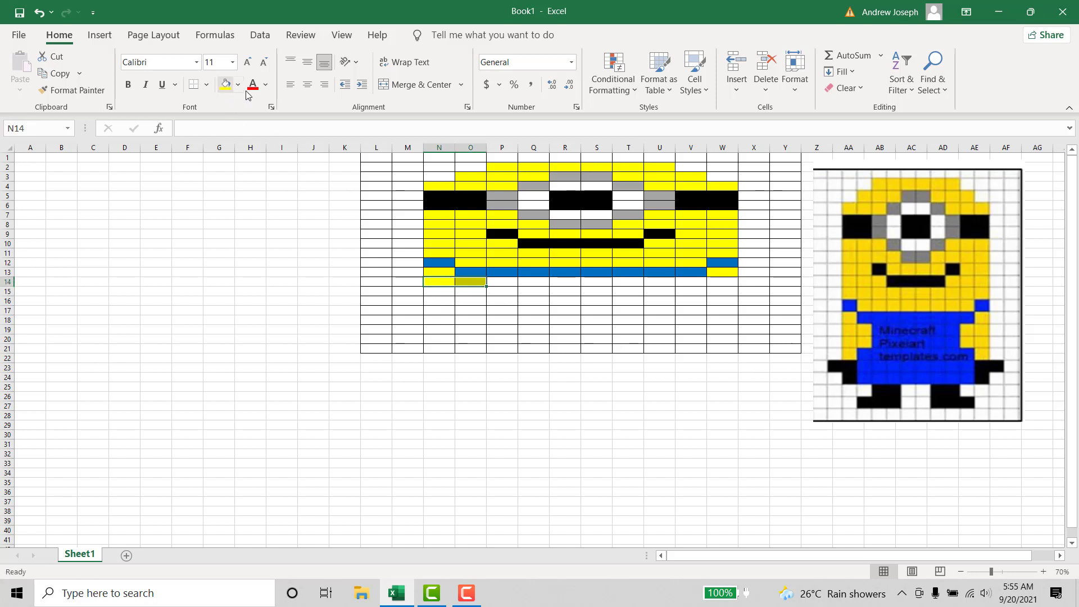
click(607, 316)
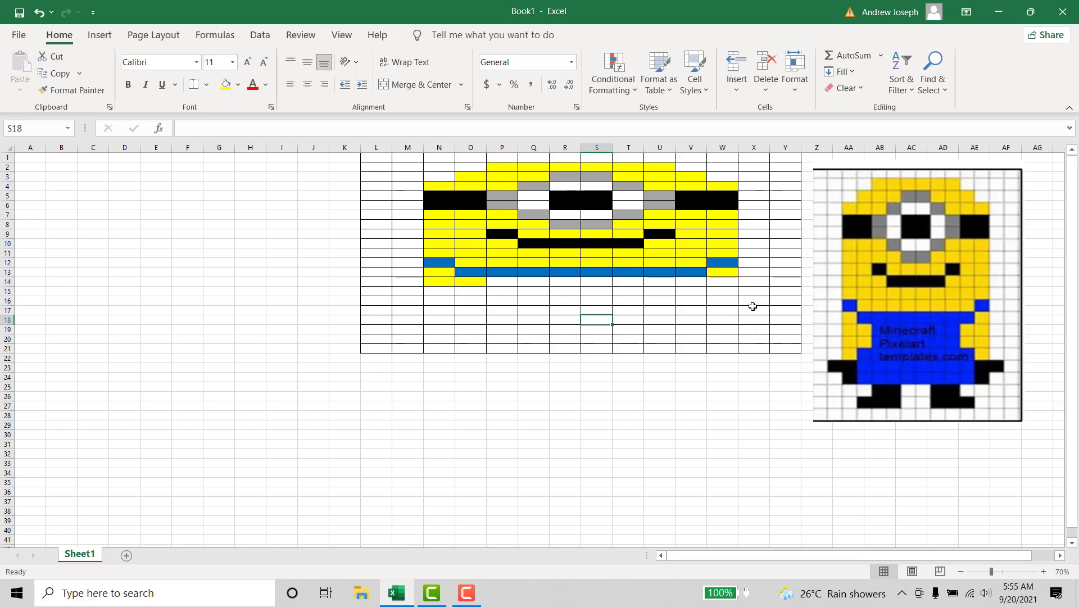
drag(699, 281, 721, 281)
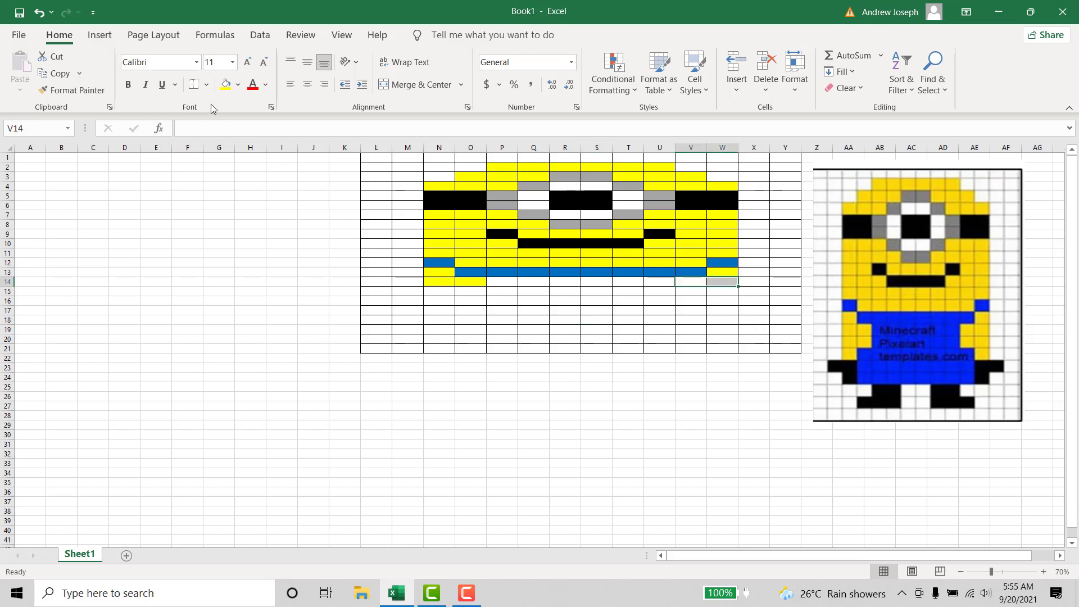
click(225, 84)
click(632, 272)
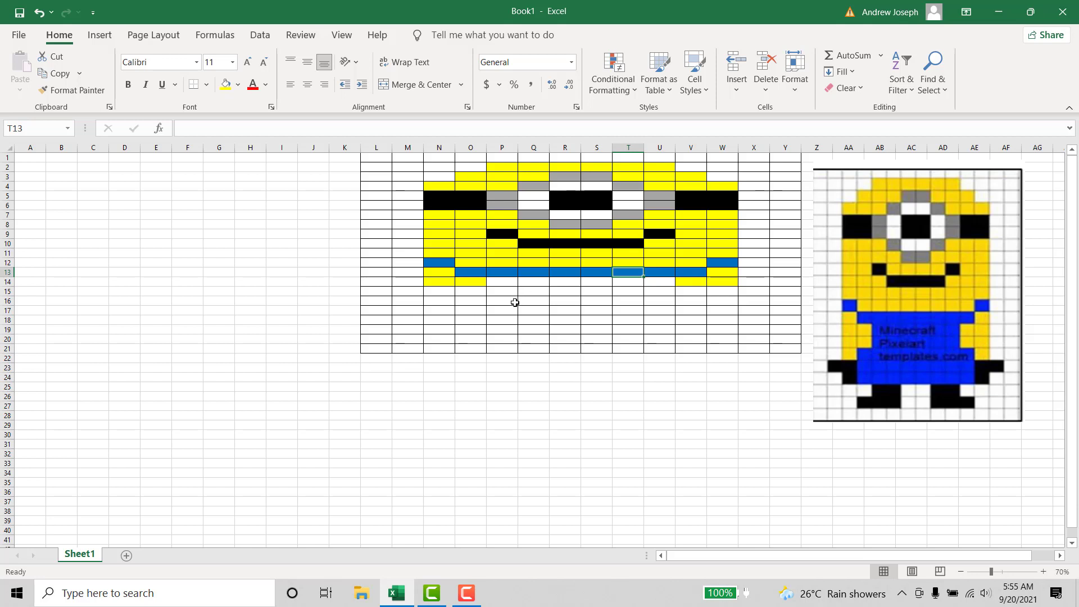
- Fill cells P14:U14 with standard blue for the overalls between the arms
drag(495, 280, 666, 282)
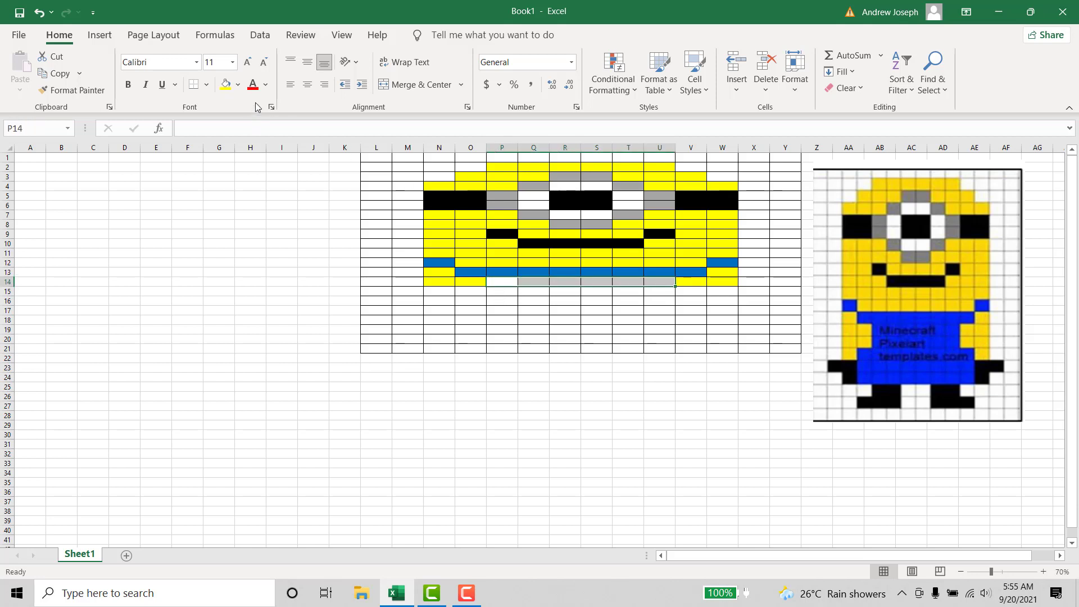
click(243, 92)
click(300, 213)
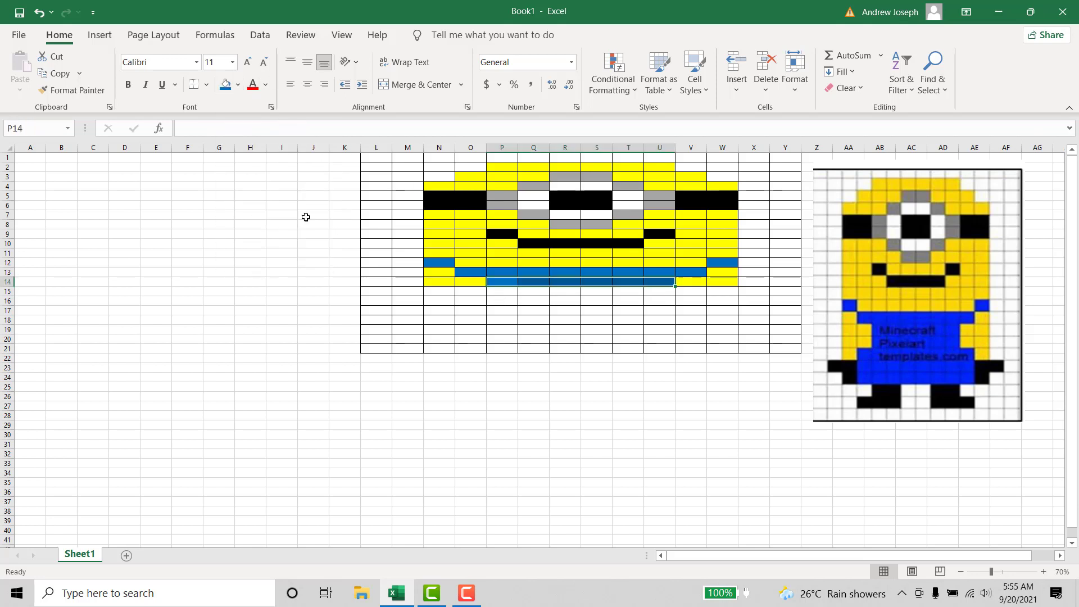
click(590, 331)
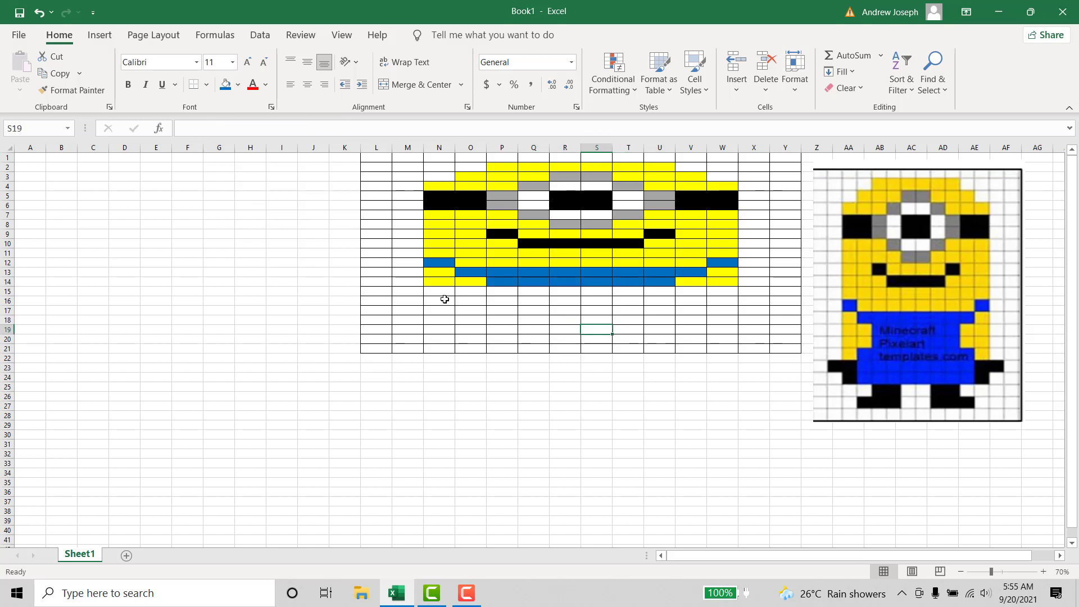
- Fill cells N15:O15 with standard yellow to continue the left arm
drag(421, 292, 471, 291)
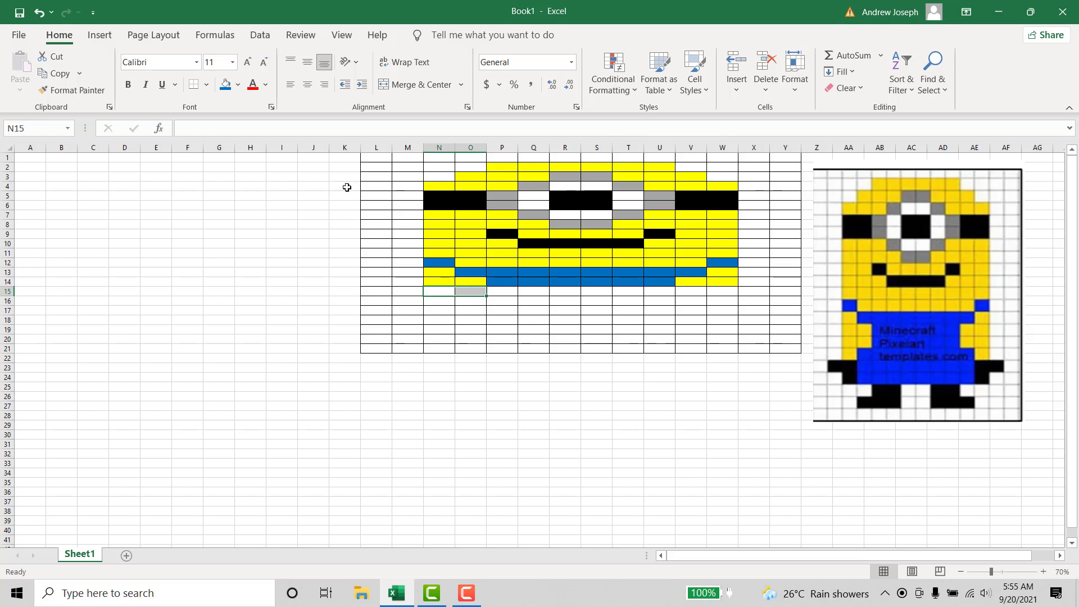
click(238, 85)
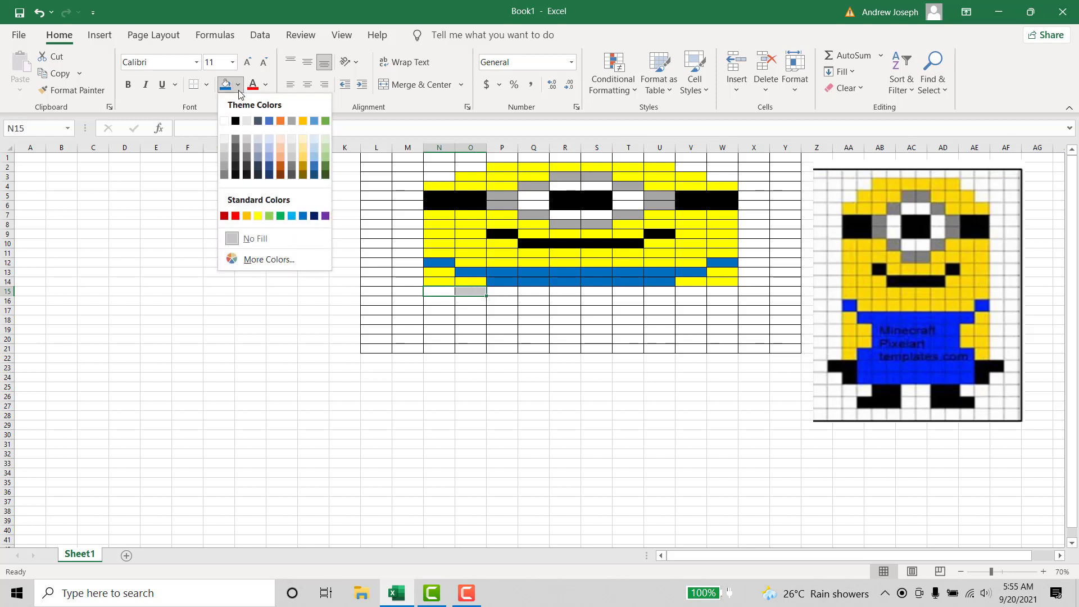
click(259, 216)
click(564, 311)
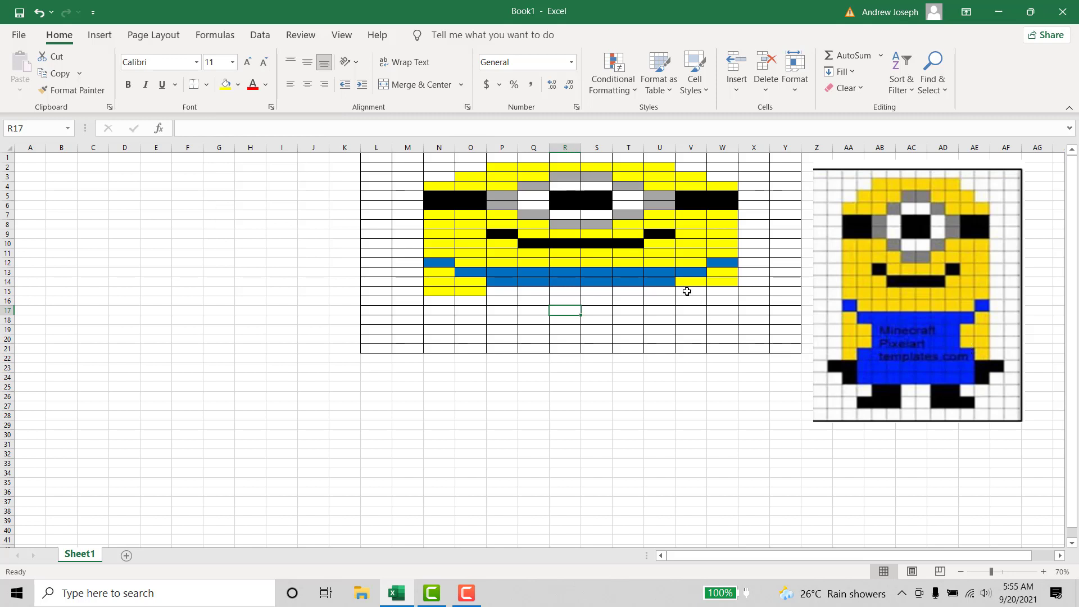
- Complete row 15 by filling cells V15:W15 with yellow and cells P15:U15 with standard blue
drag(686, 290, 722, 292)
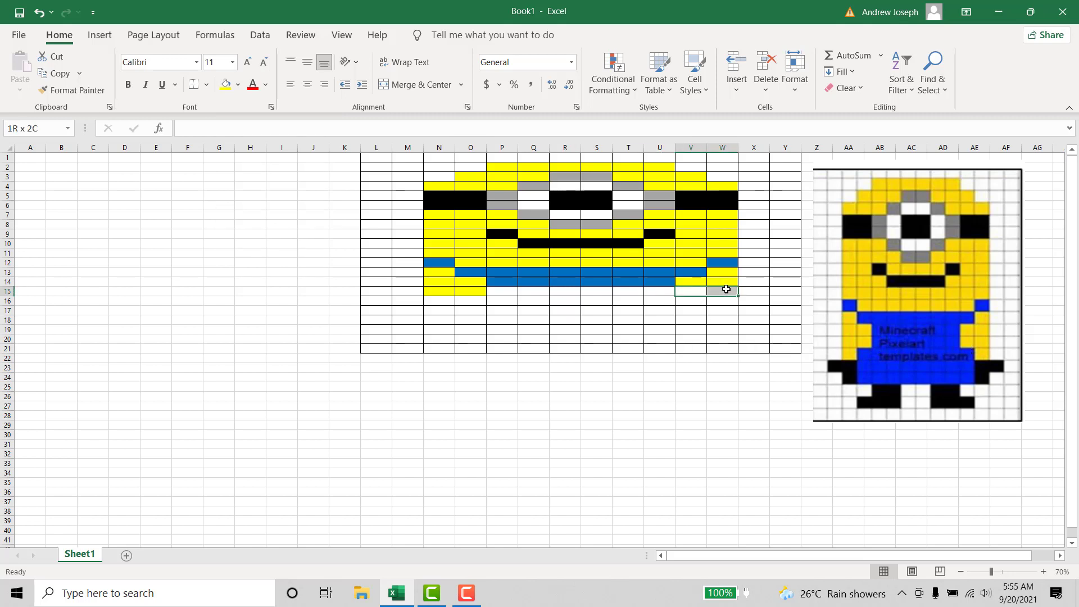
click(229, 88)
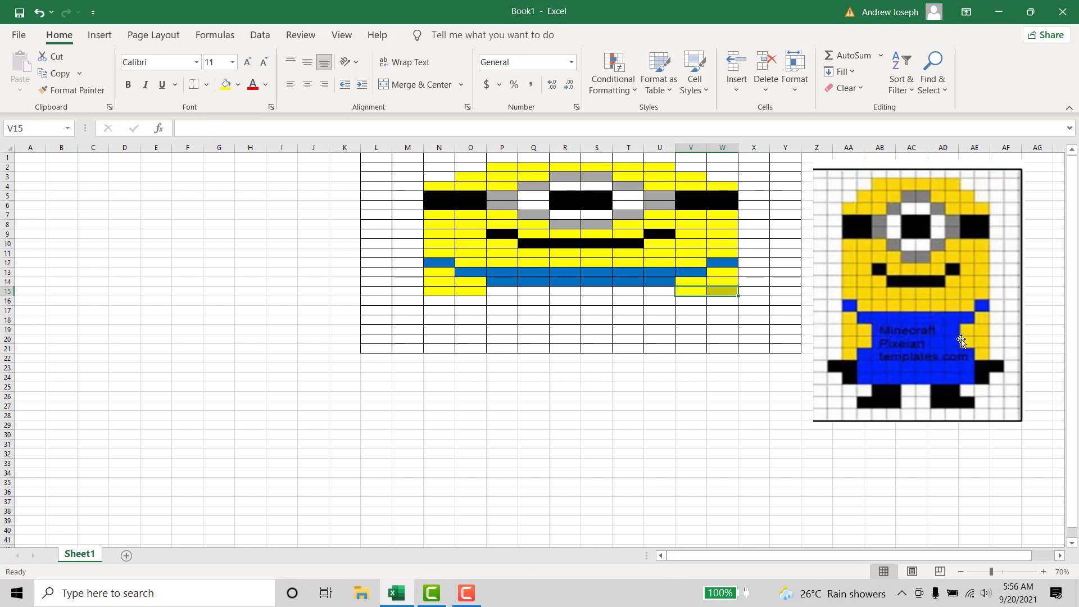
drag(493, 292, 657, 293)
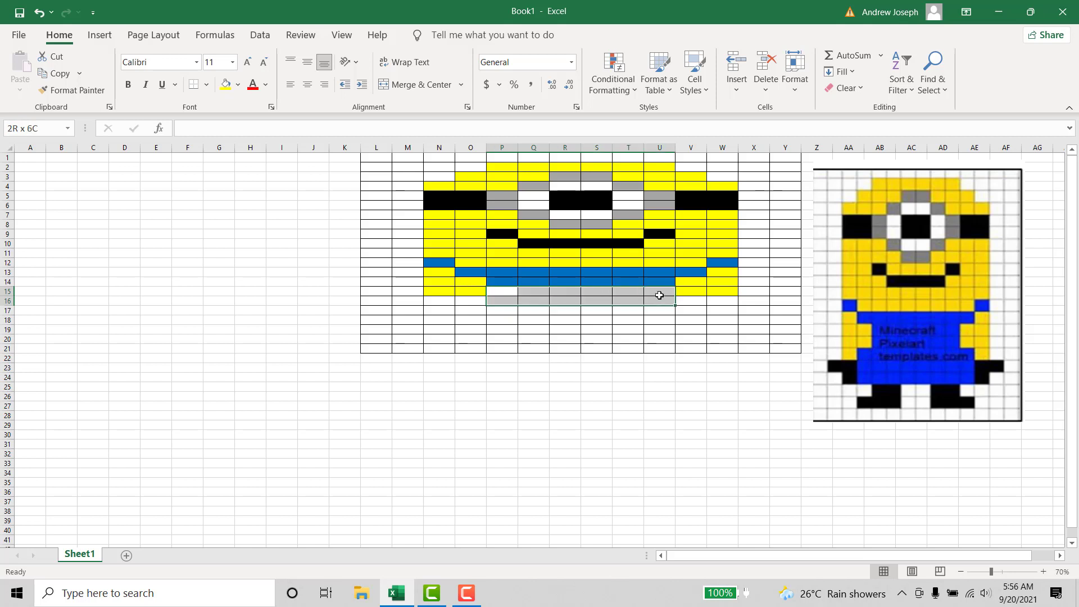
click(238, 85)
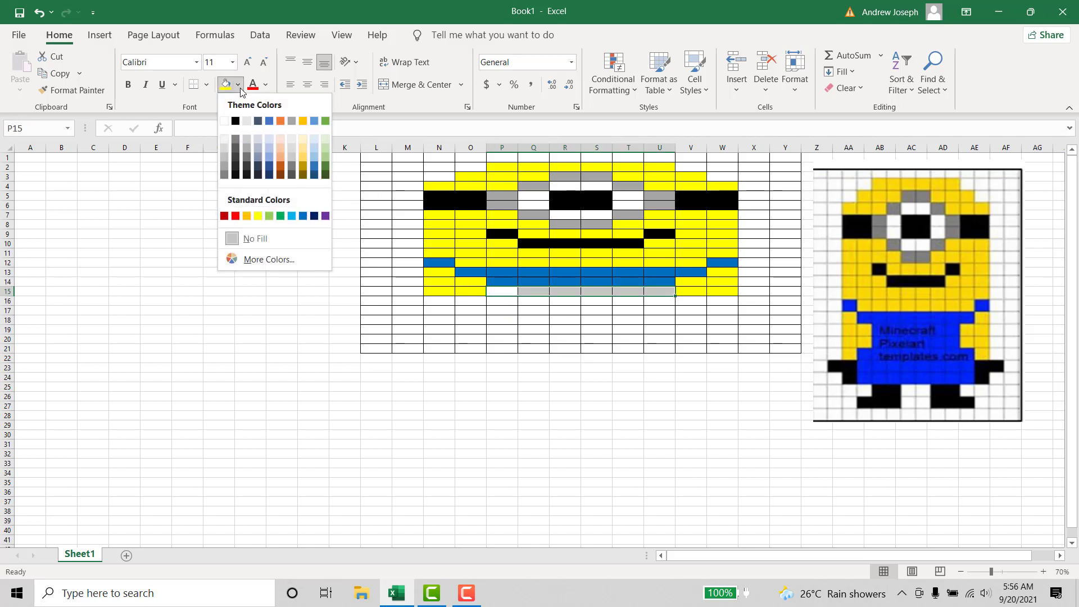
click(303, 215)
click(617, 342)
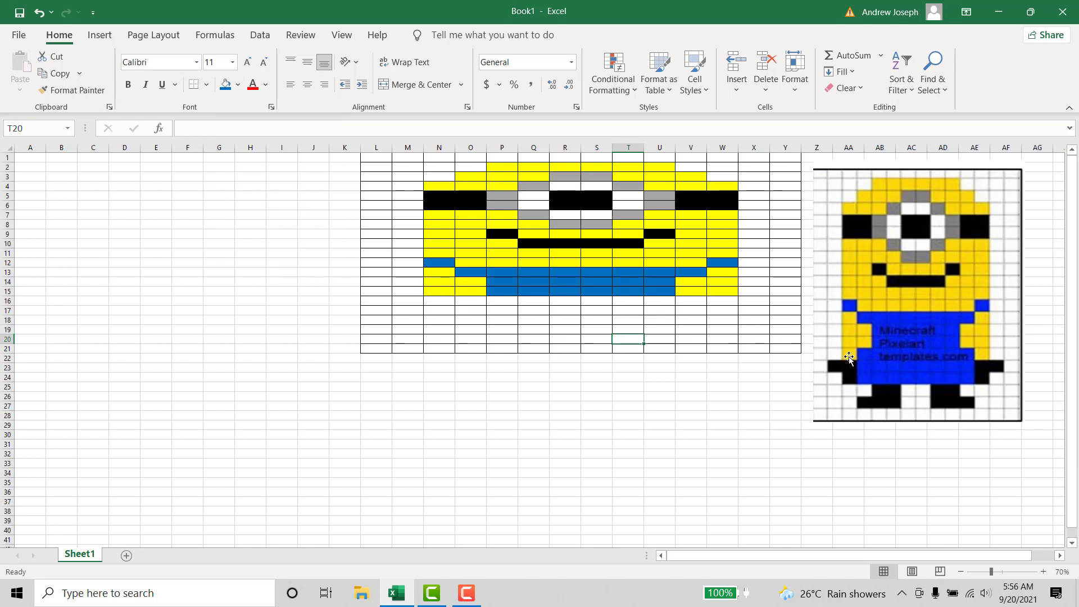
- Fill cells N16 and W16 with standard yellow to extend both arms down one row
click(441, 303)
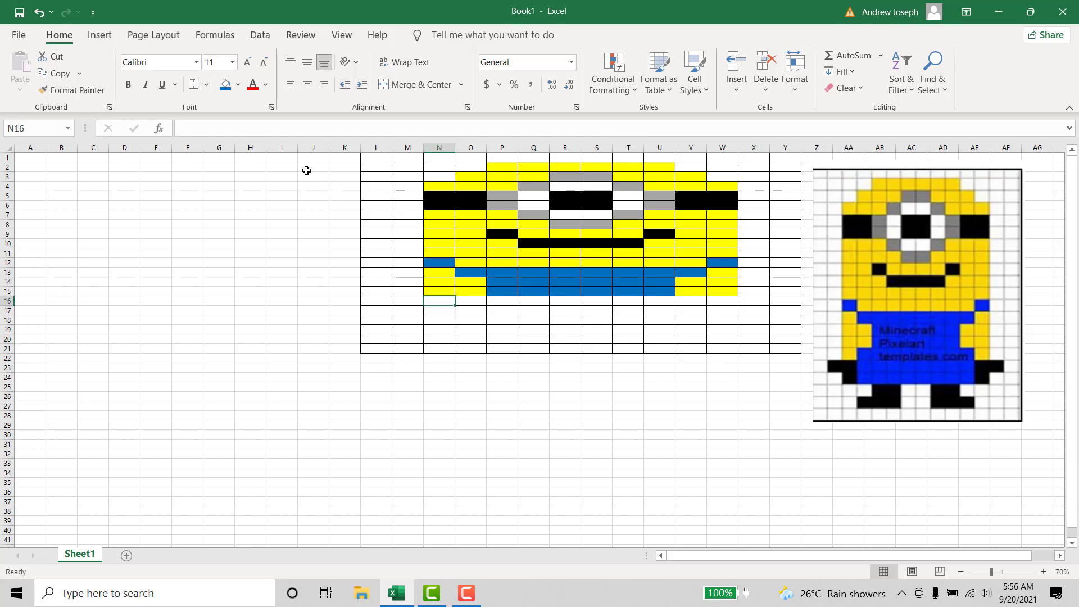
click(238, 84)
click(258, 217)
click(727, 304)
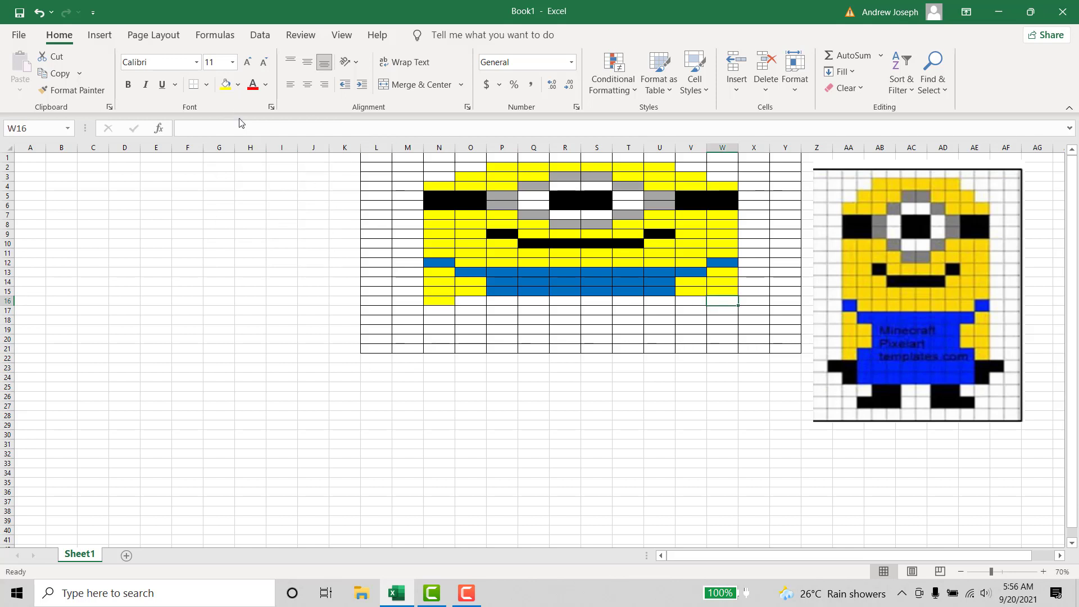
click(226, 85)
- Fill cells O16:V16 with standard blue for the overalls between the arms
drag(464, 302, 693, 302)
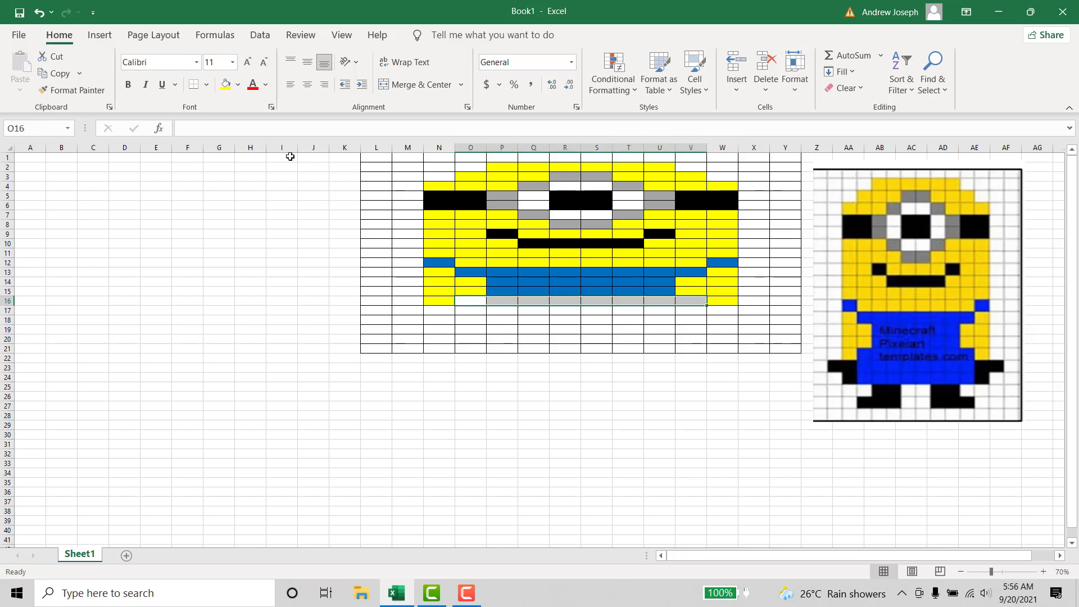
click(242, 90)
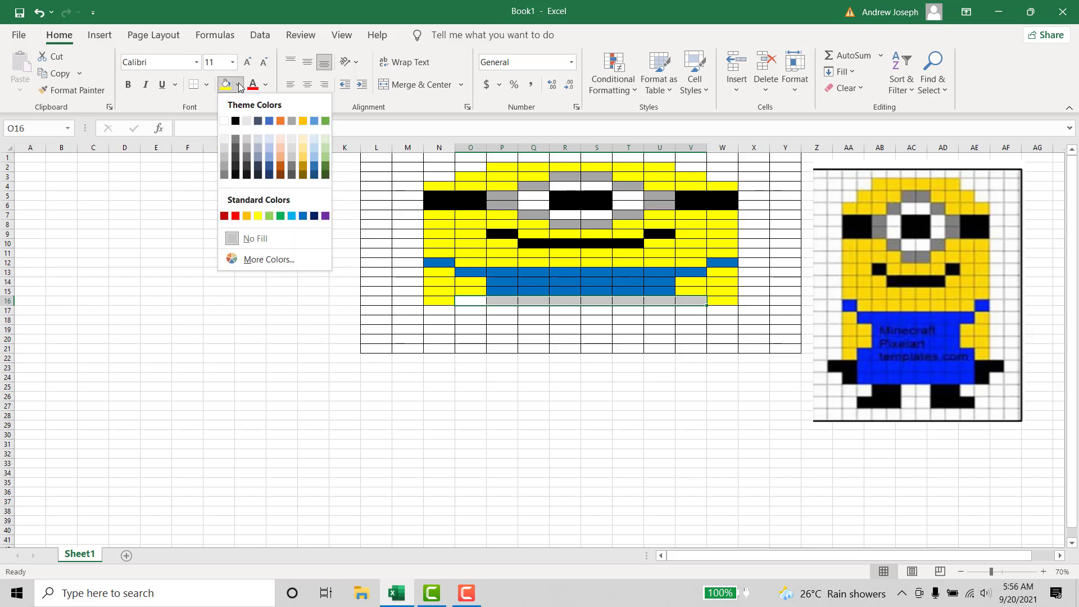
click(304, 214)
click(553, 367)
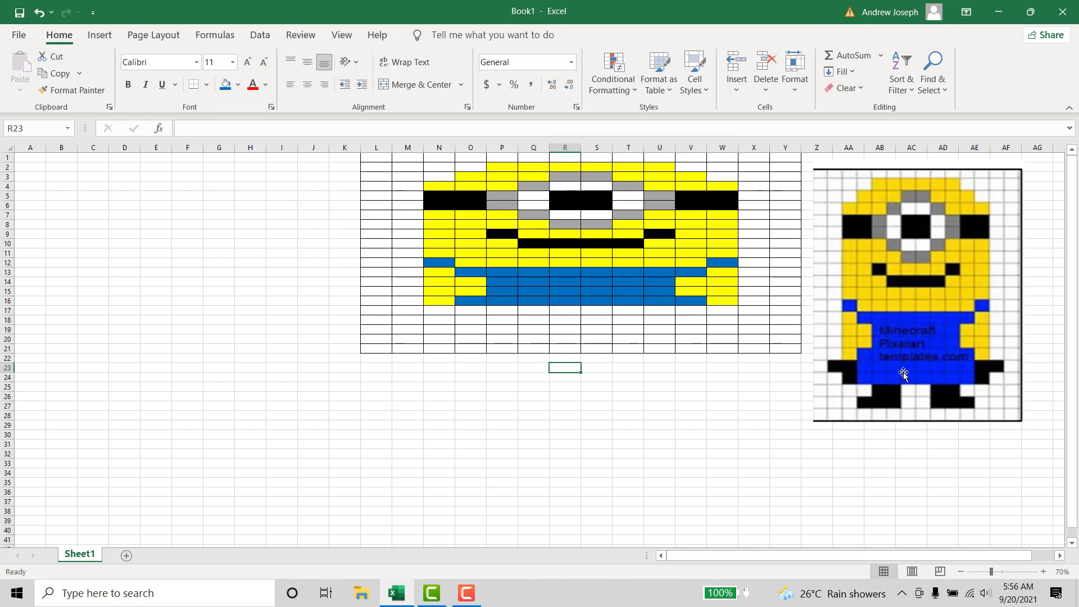
- Fill cells M17:N17 and W17:X17 with black for the hands on both sides
click(398, 314)
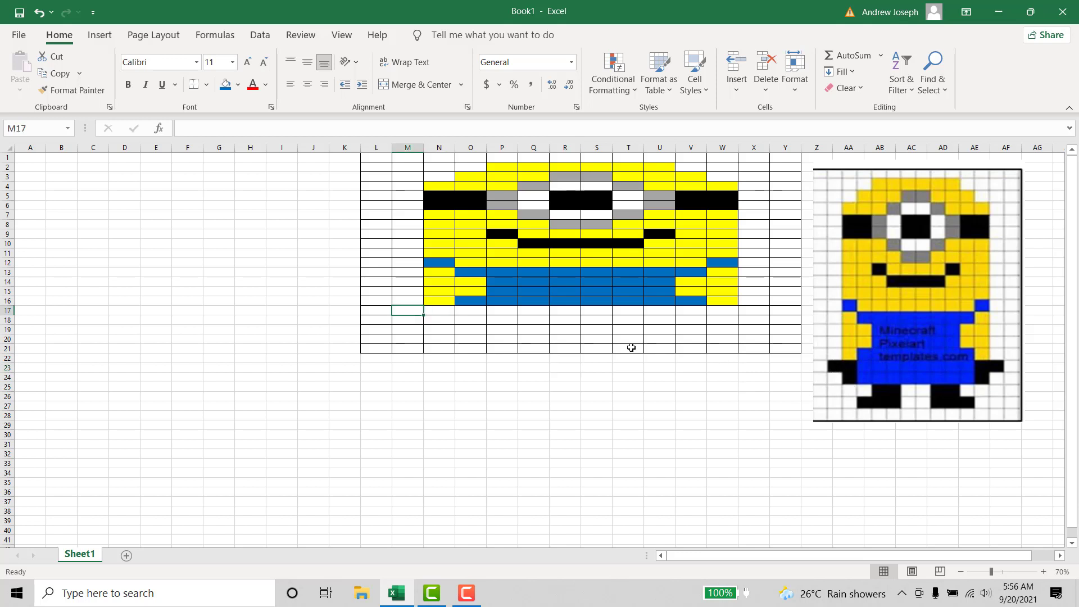
drag(411, 315, 443, 310)
click(414, 327)
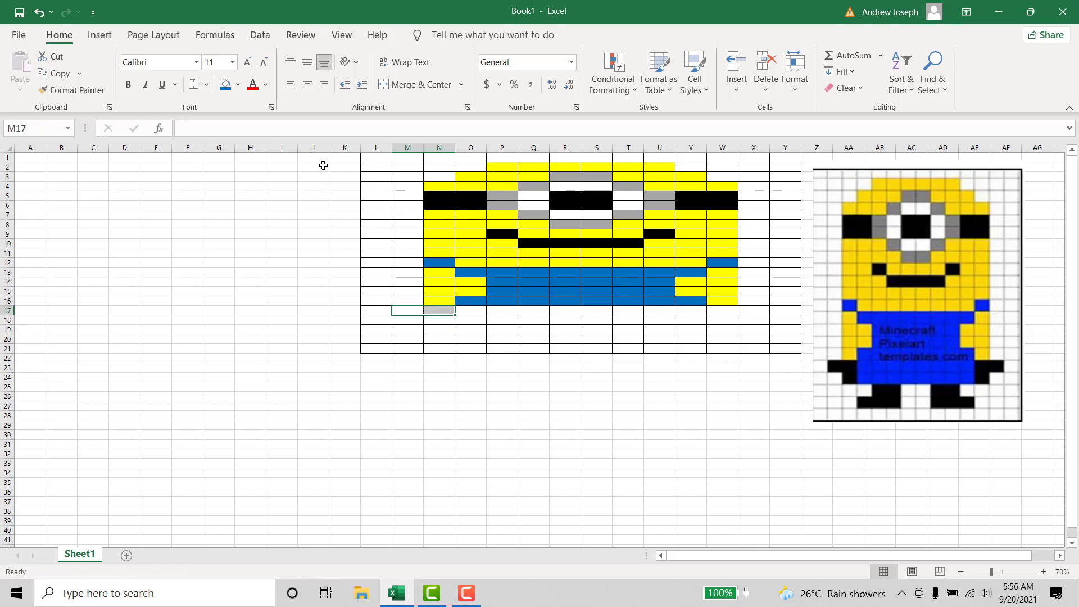
click(238, 84)
click(238, 124)
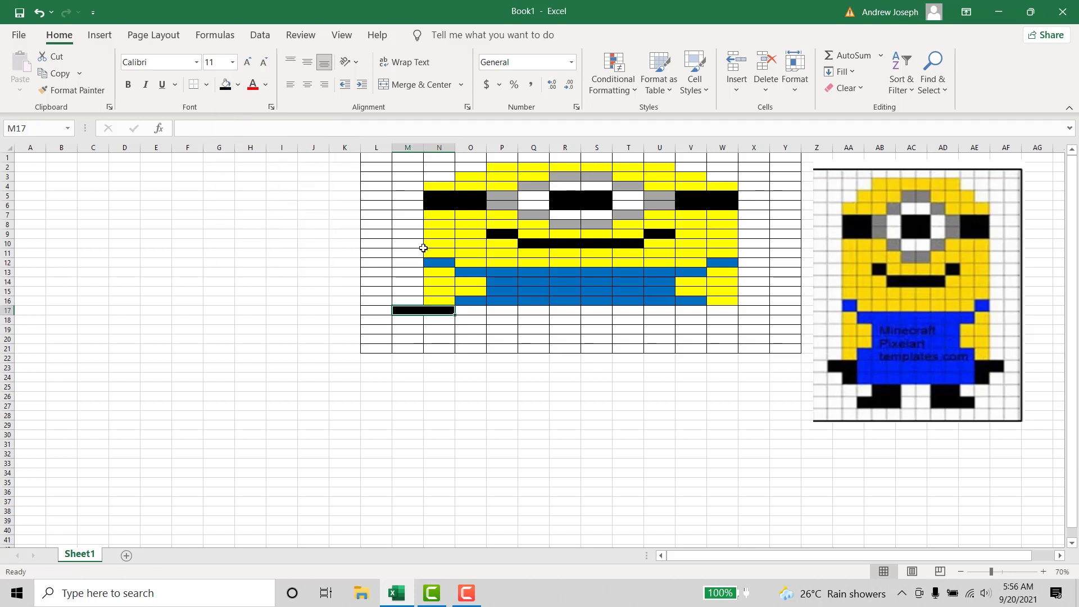
drag(463, 303, 473, 311)
click(506, 339)
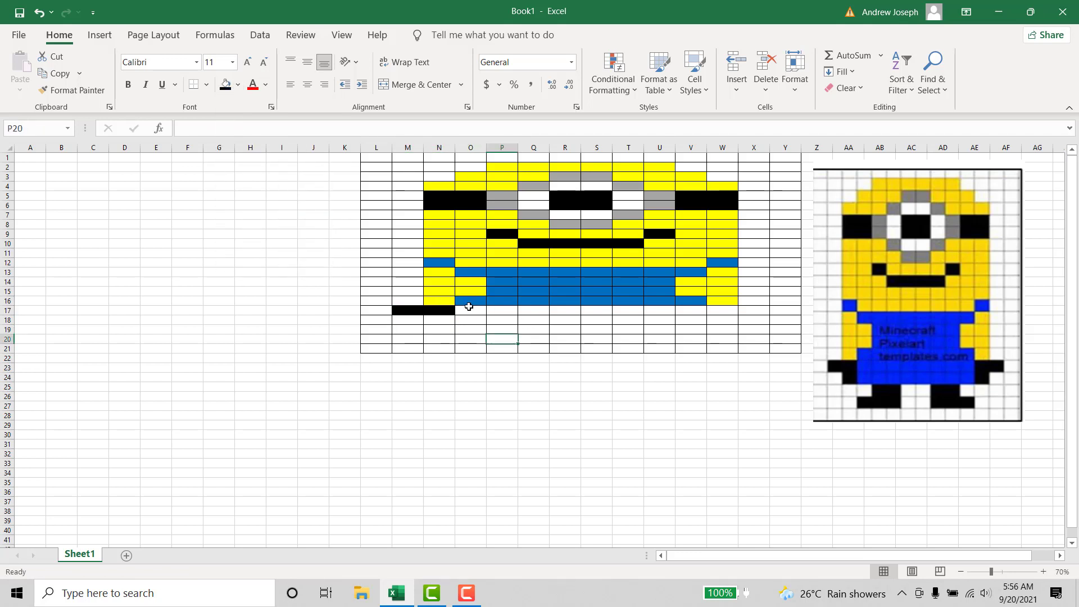
drag(714, 310, 758, 312)
click(225, 84)
click(589, 329)
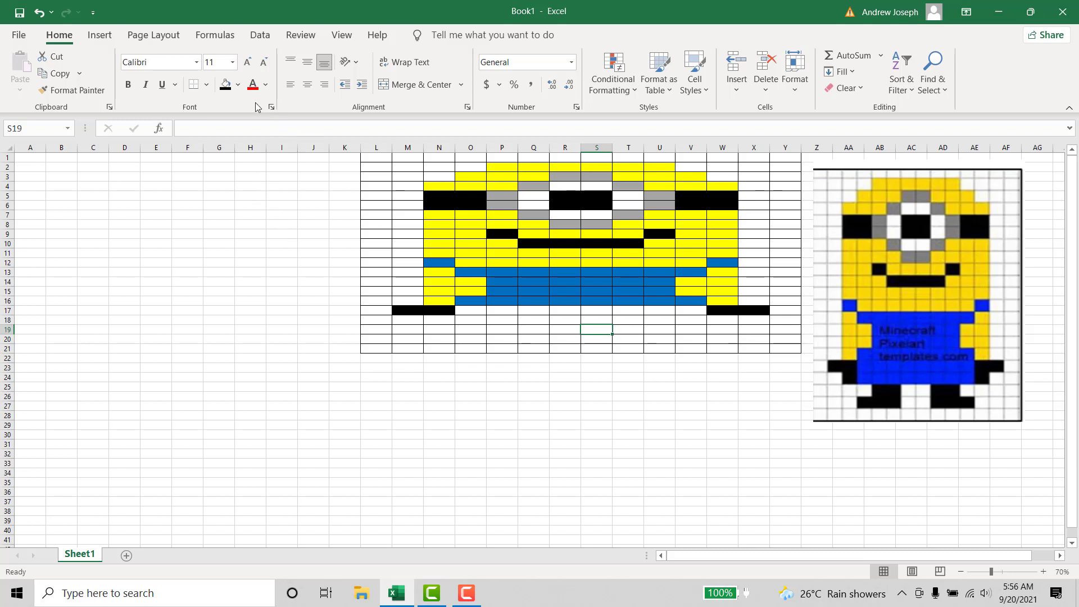
- Fill cells O17:V17 with standard blue for the overalls between the black hands
click(238, 84)
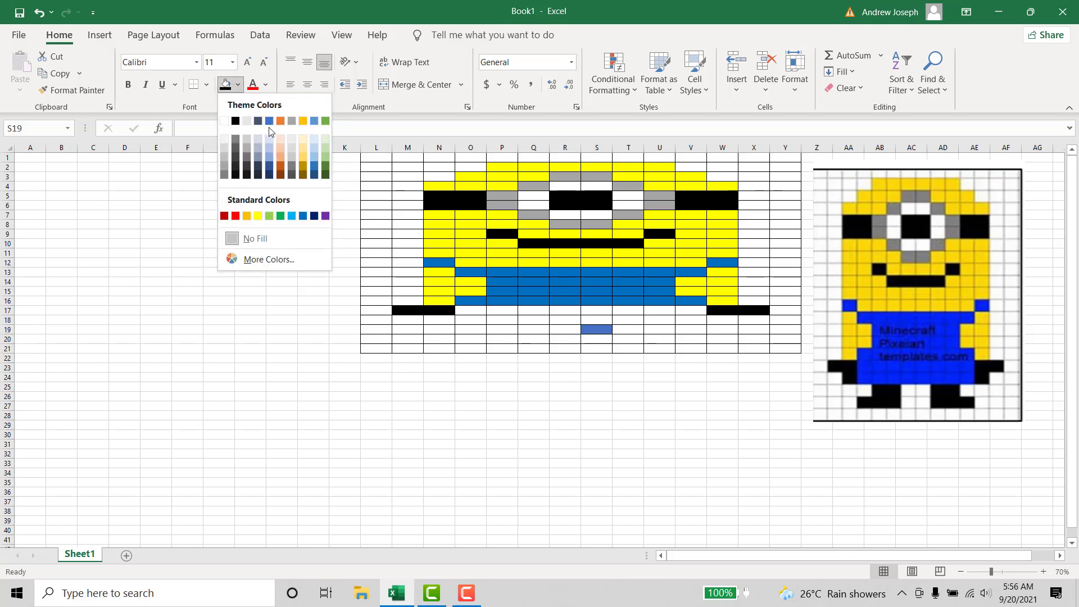
click(472, 337)
drag(467, 309, 692, 309)
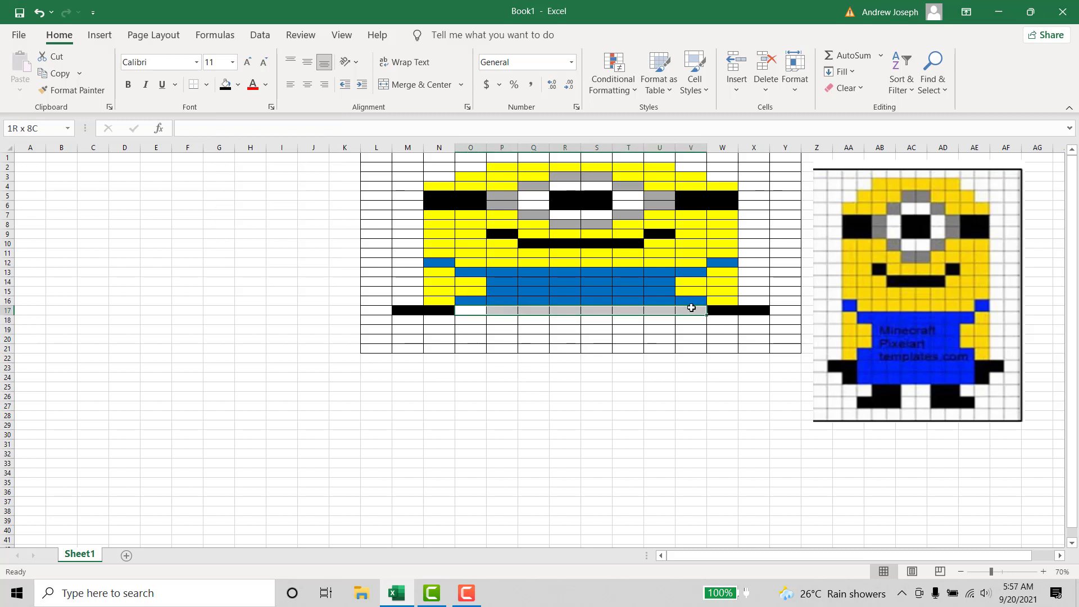
click(238, 84)
click(304, 213)
click(541, 348)
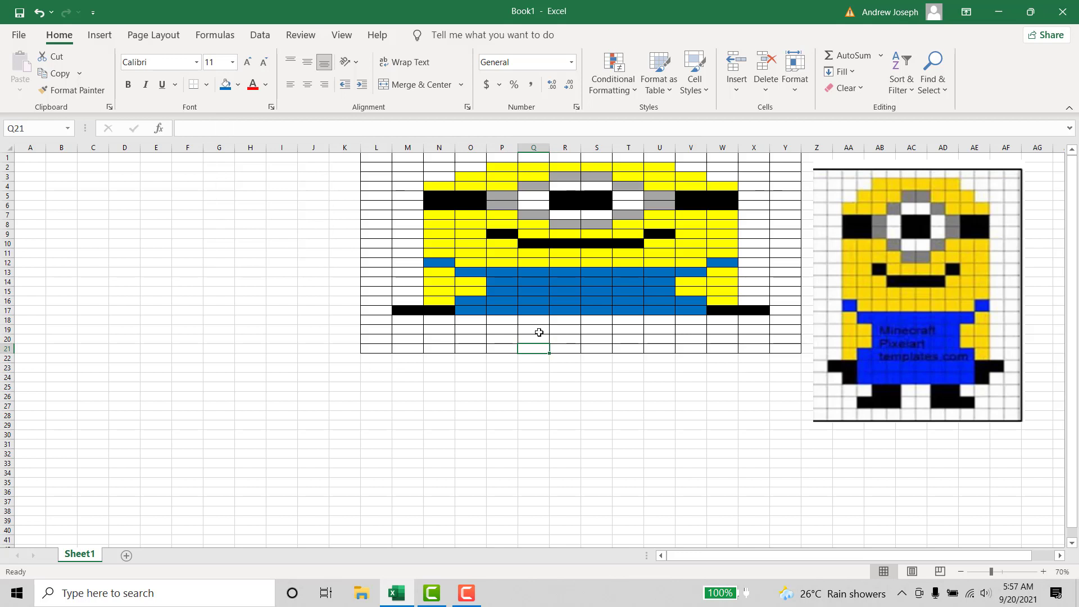
- Fill cells N18 and W18 with black for the lower part of both hands
click(445, 322)
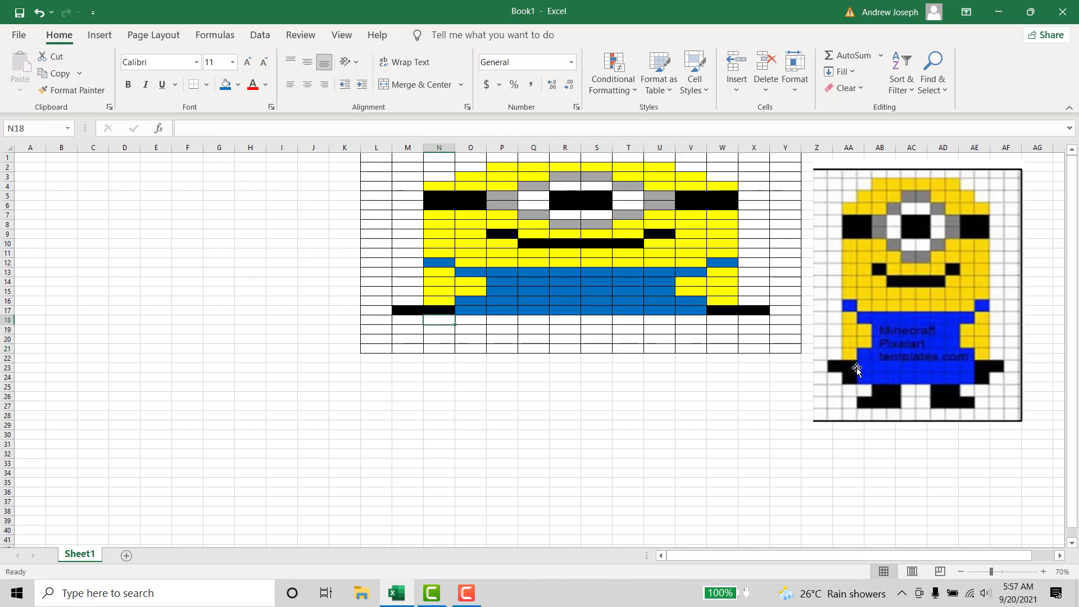
click(238, 84)
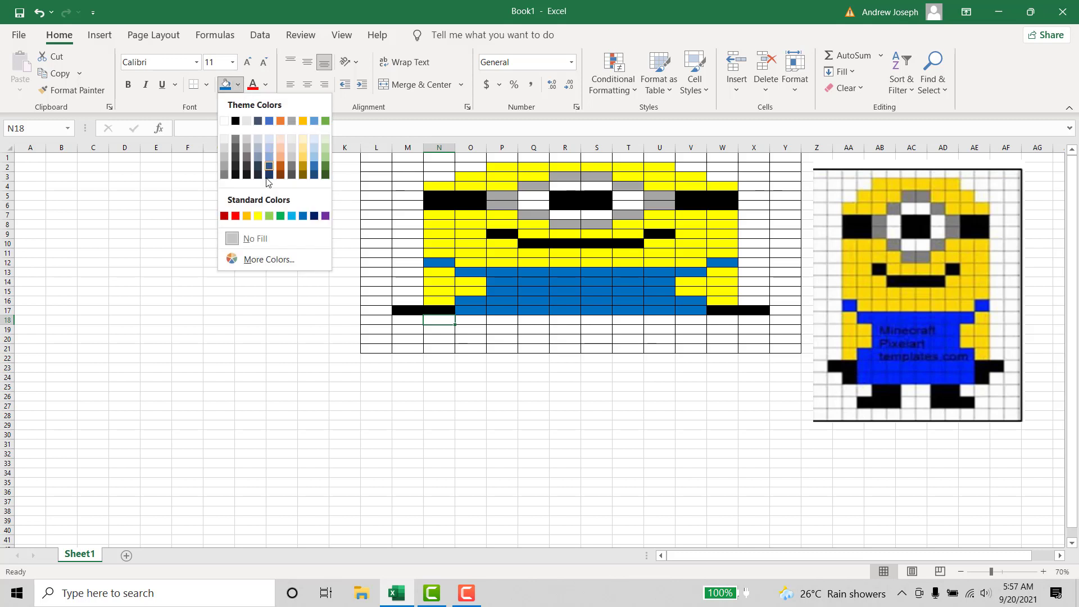
click(236, 120)
click(525, 338)
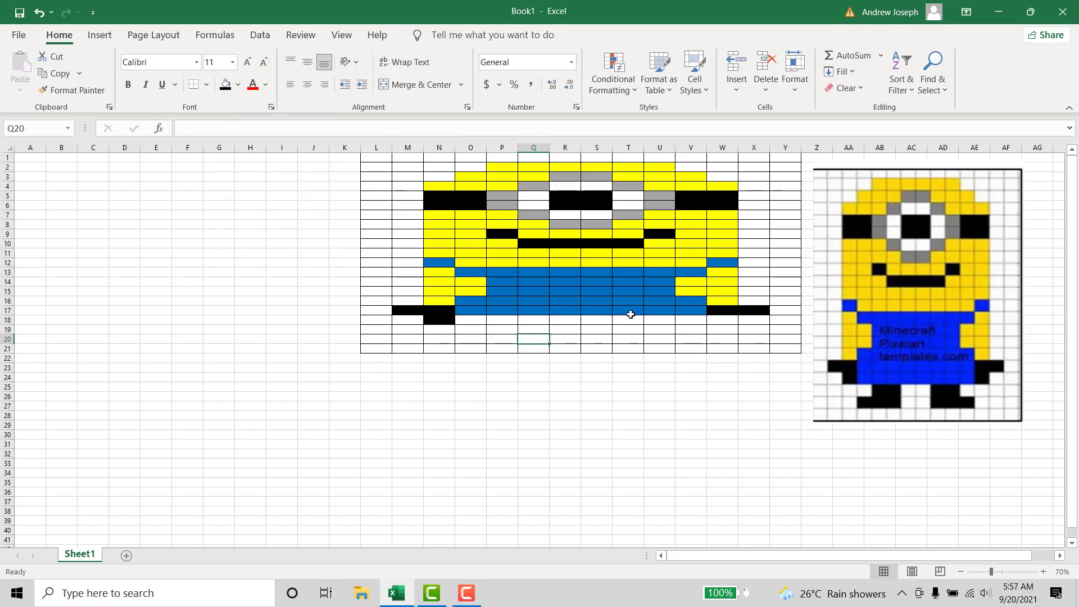
click(717, 320)
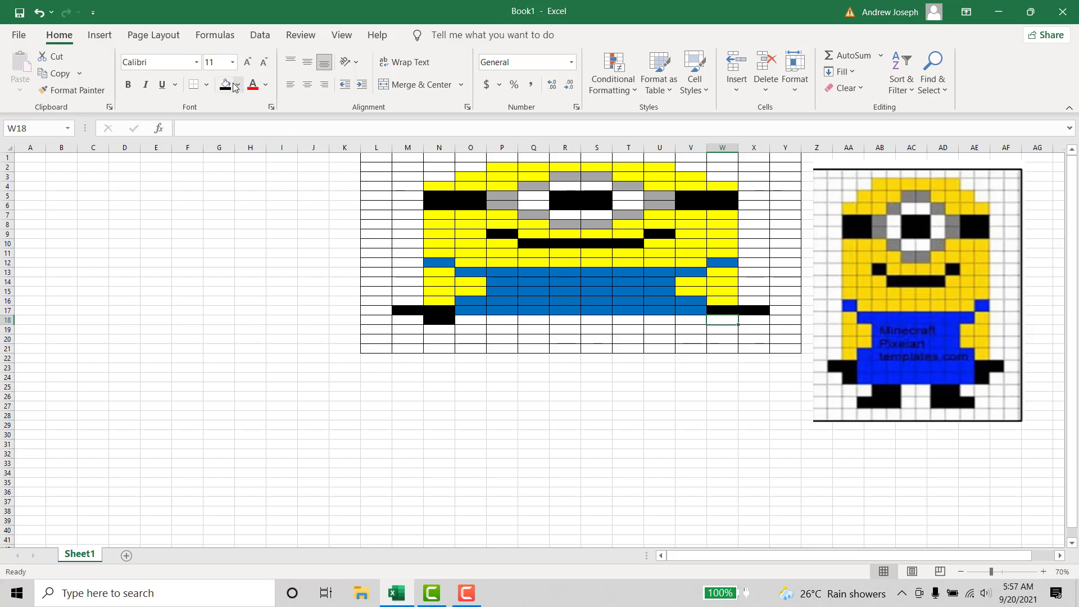
click(226, 84)
click(625, 311)
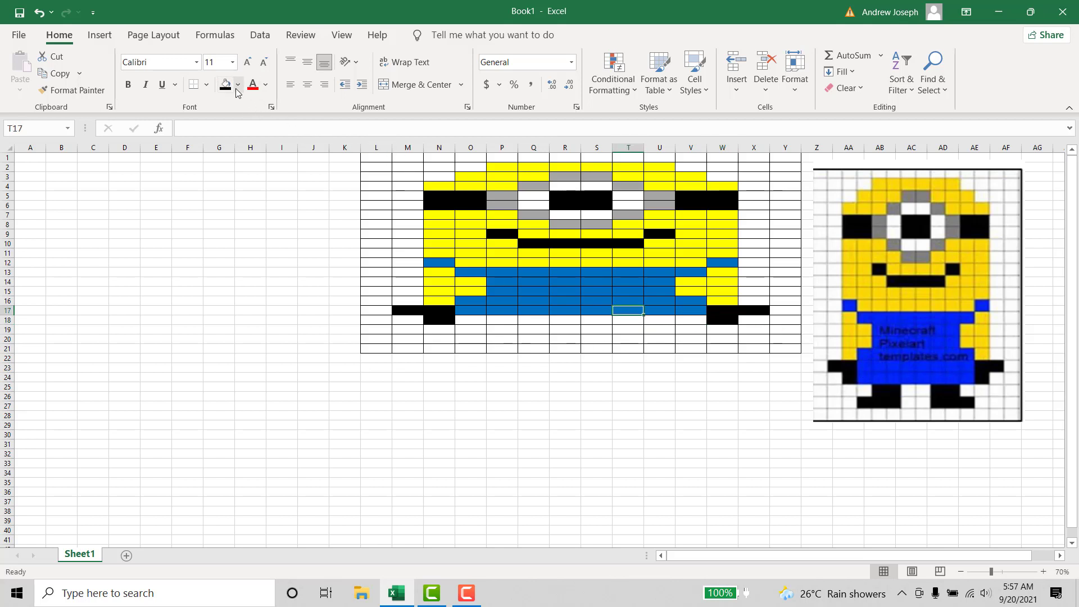
- Fill cells O18:V18 with standard blue for the bottom row of the overalls
drag(464, 324, 699, 319)
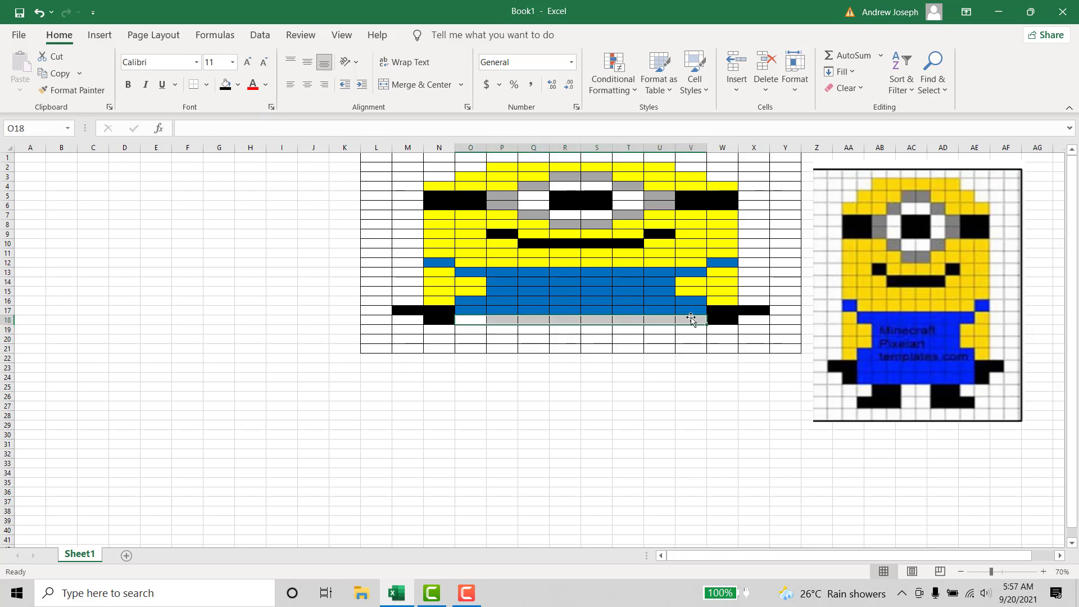
click(236, 87)
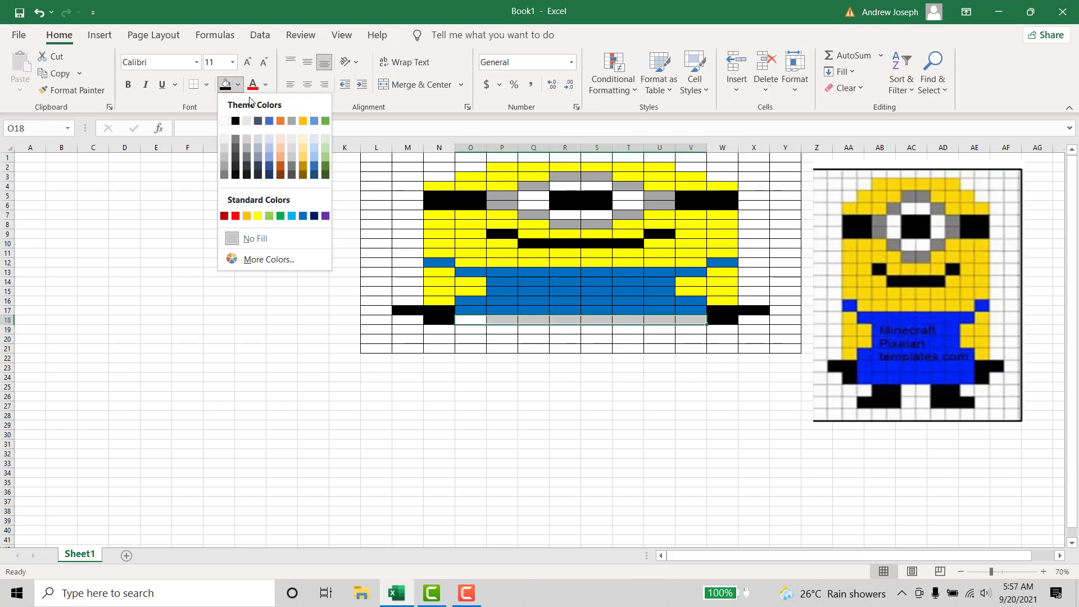
click(303, 215)
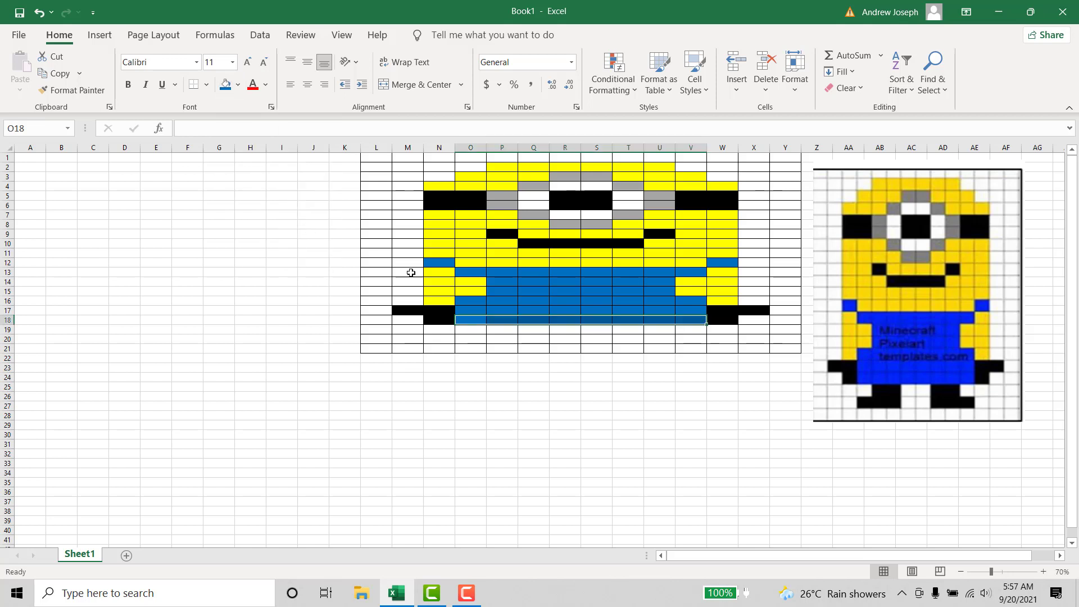
click(564, 330)
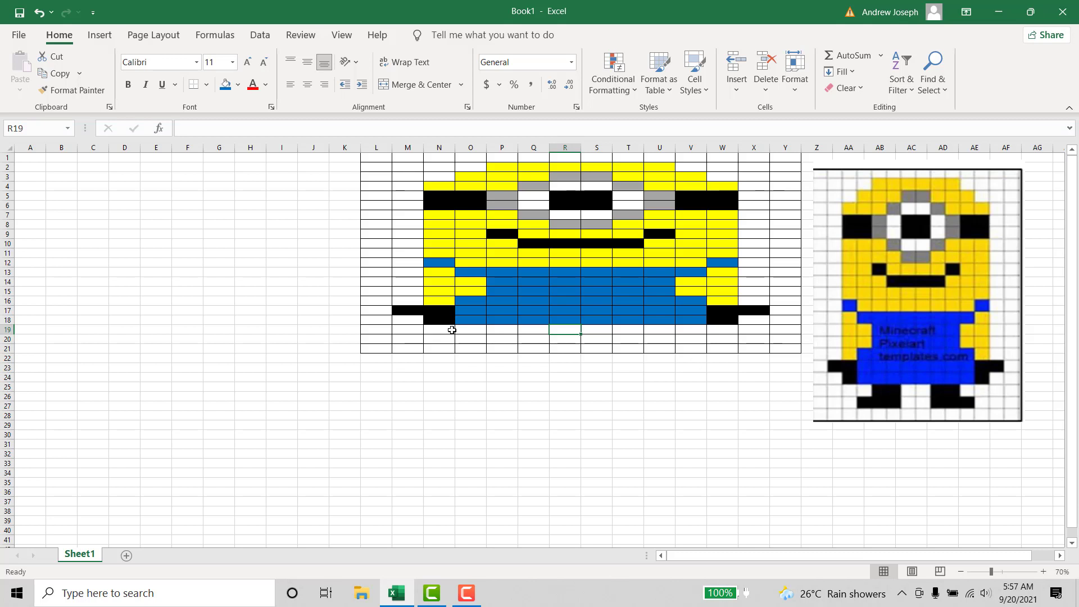
- Fill cells O19:P19 with black for the left leg below the overalls
click(469, 330)
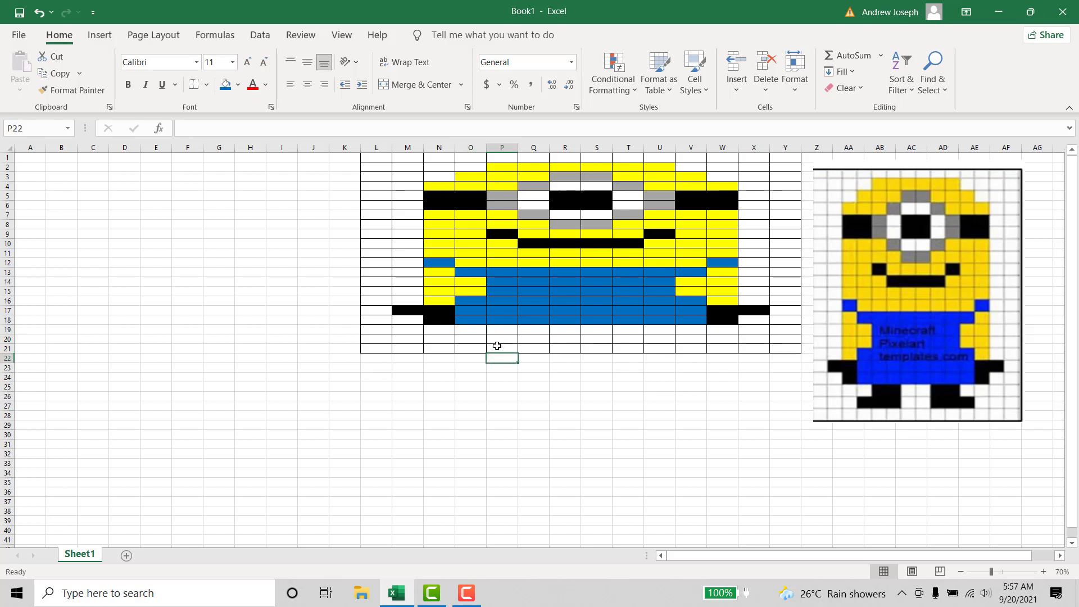
drag(477, 329, 508, 331)
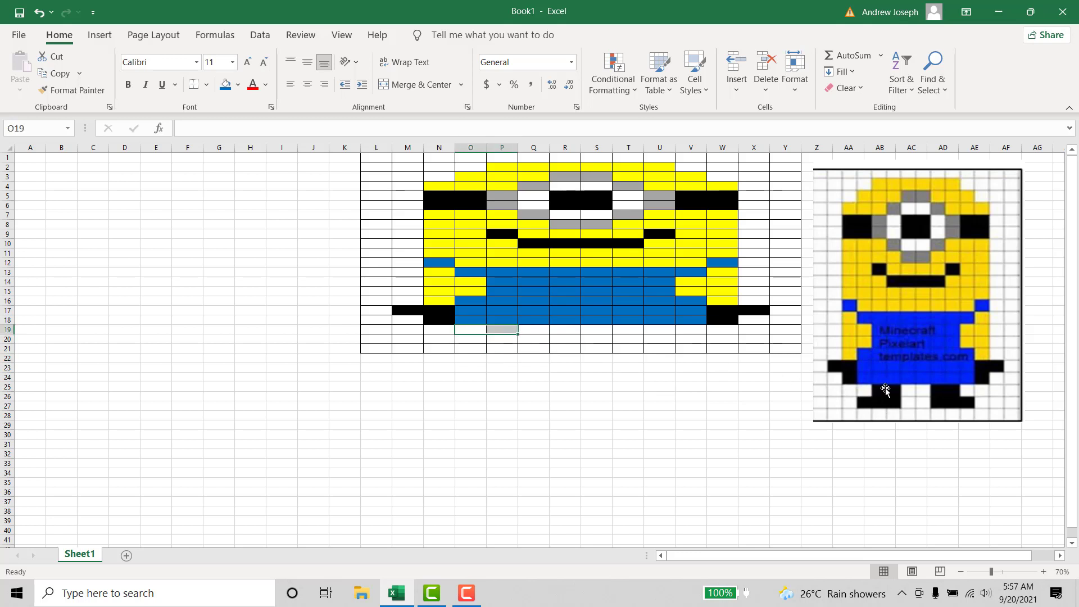
click(238, 84)
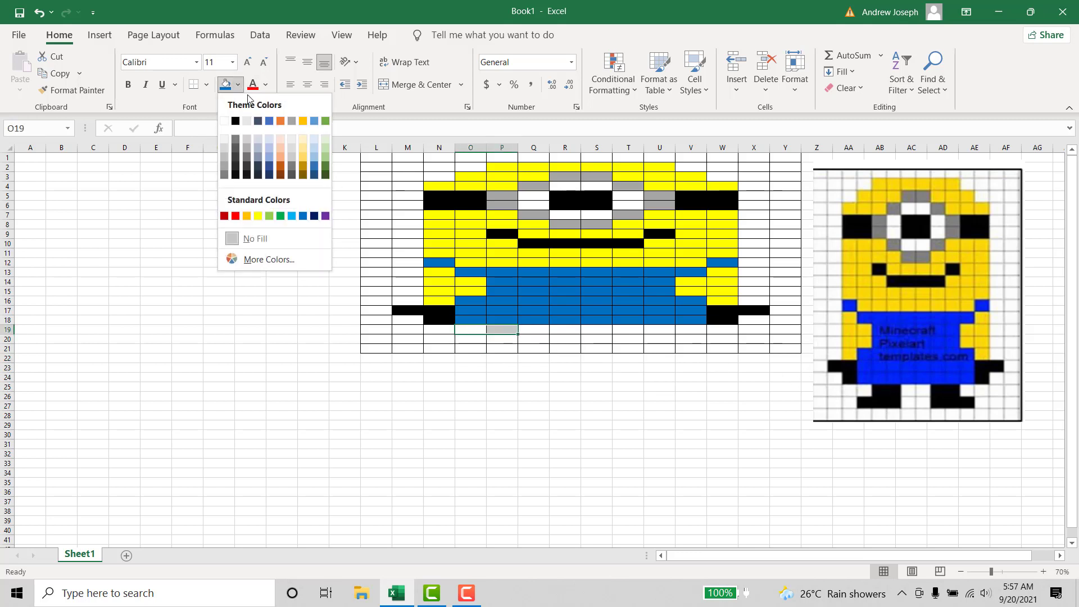
click(240, 122)
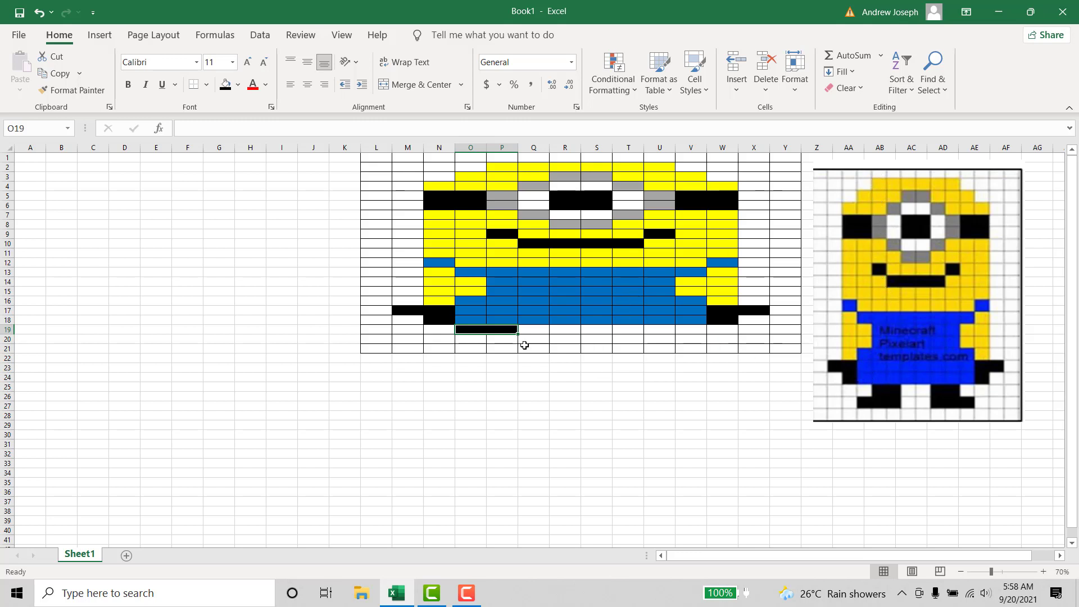
- Recolor cells O19 and P19 white to remove their black fill
click(476, 330)
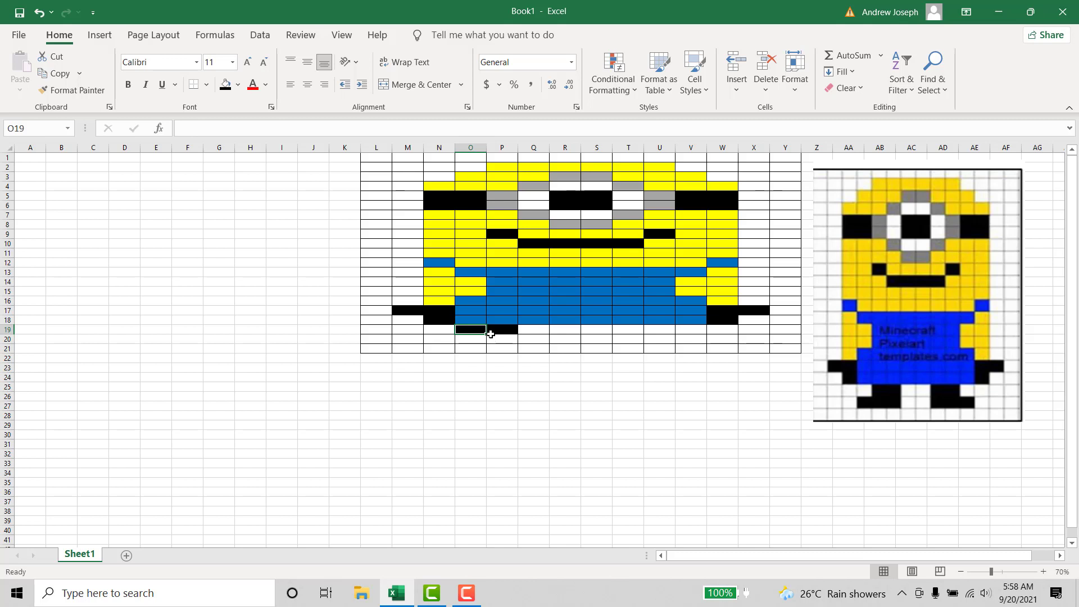
click(238, 85)
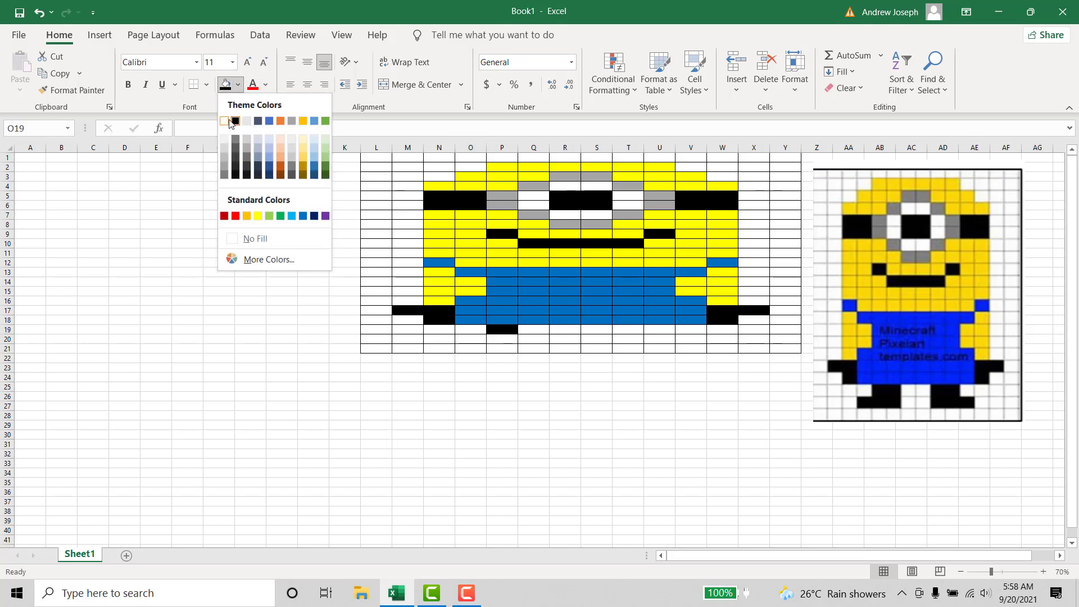
click(231, 119)
click(496, 327)
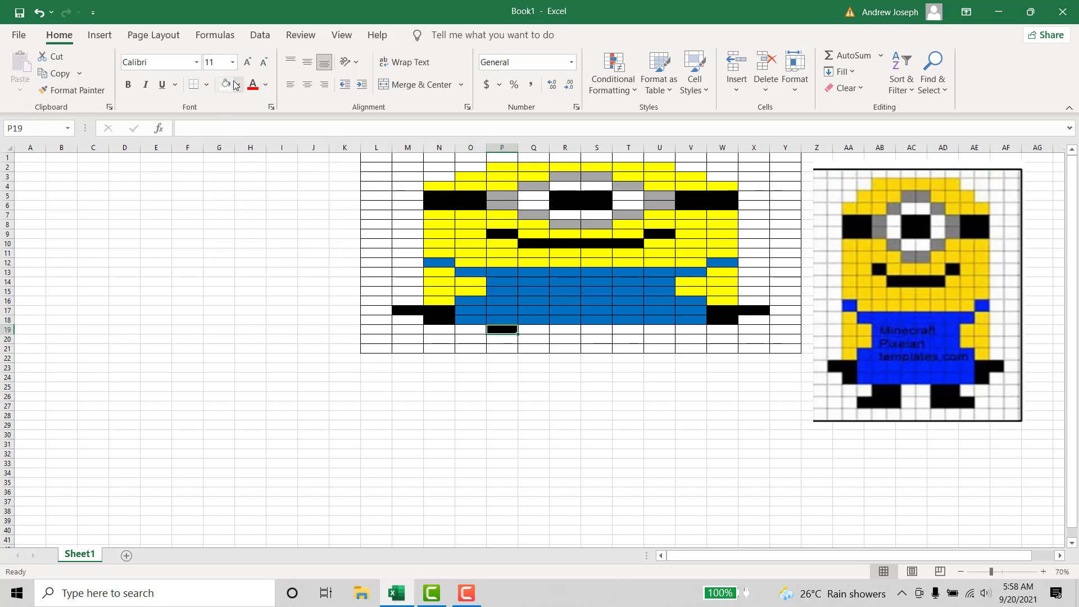
click(225, 84)
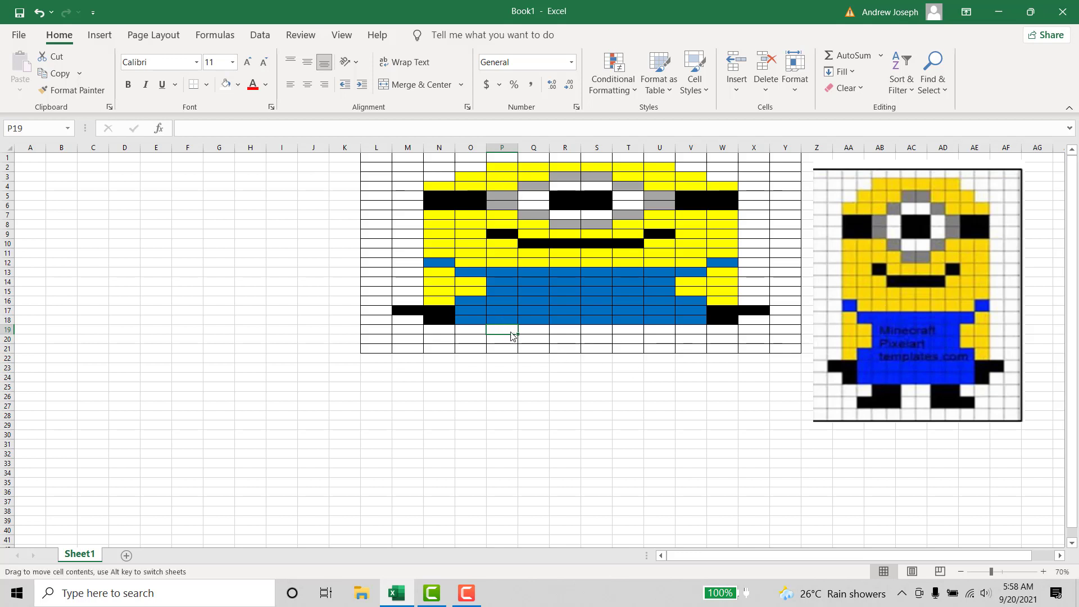
- Fill cells P19:Q19 with black for the left leg directly below the overalls
click(238, 85)
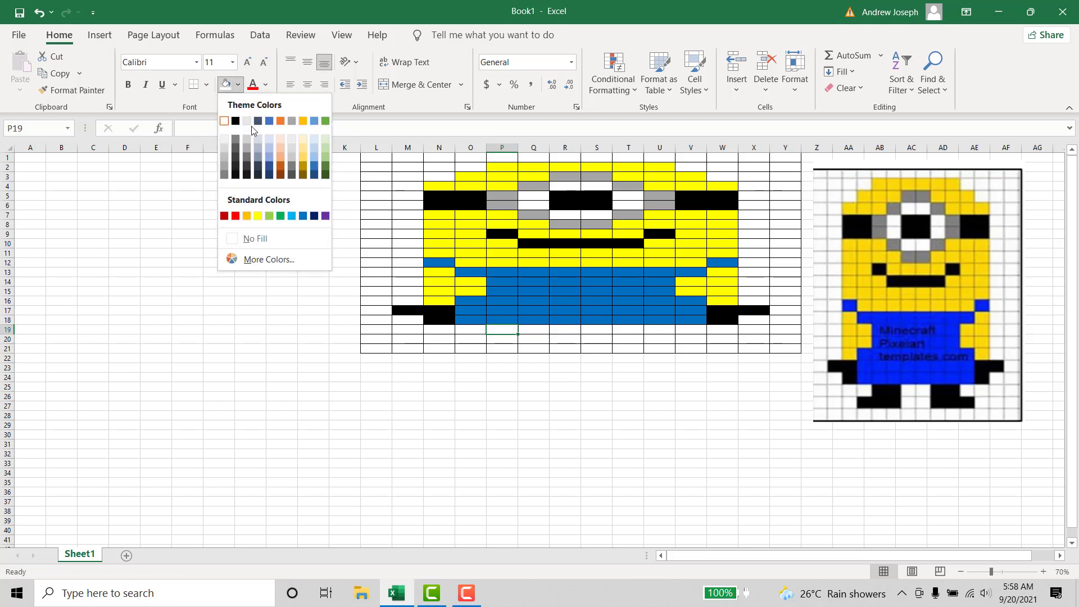
click(501, 333)
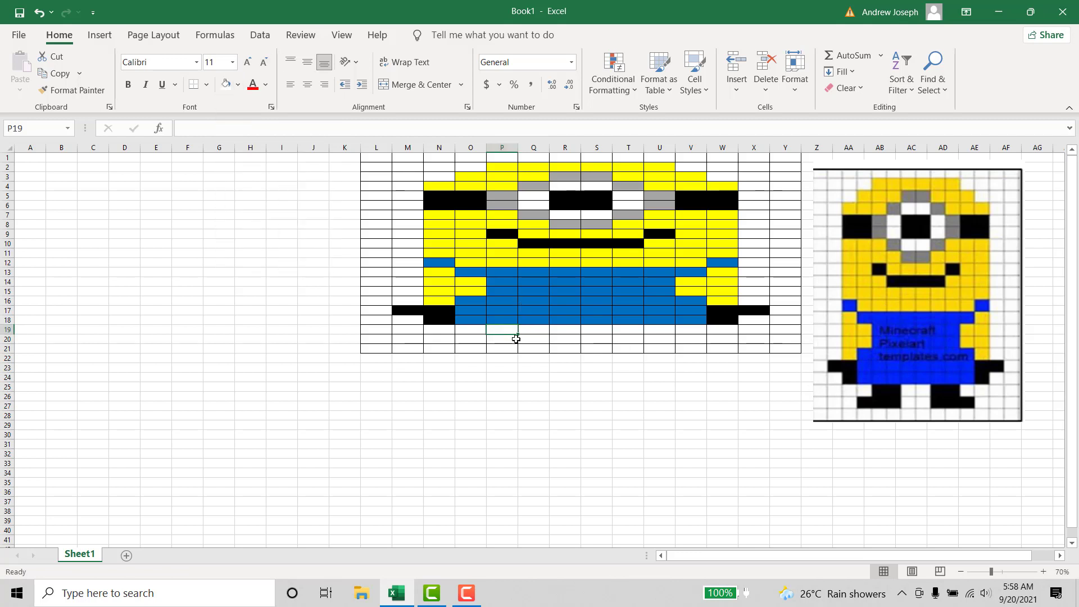
click(238, 85)
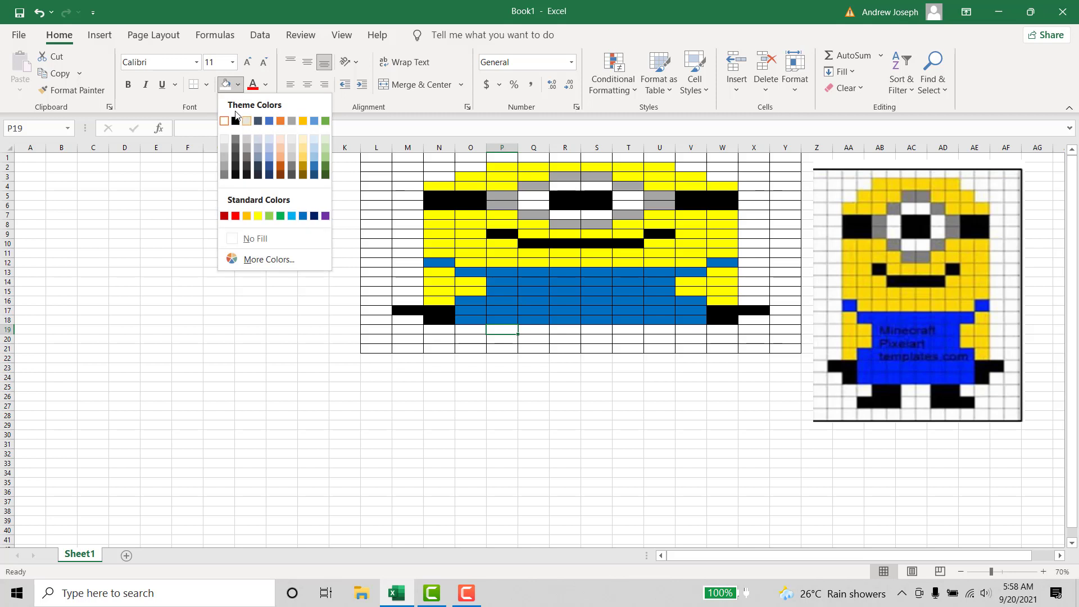
click(236, 118)
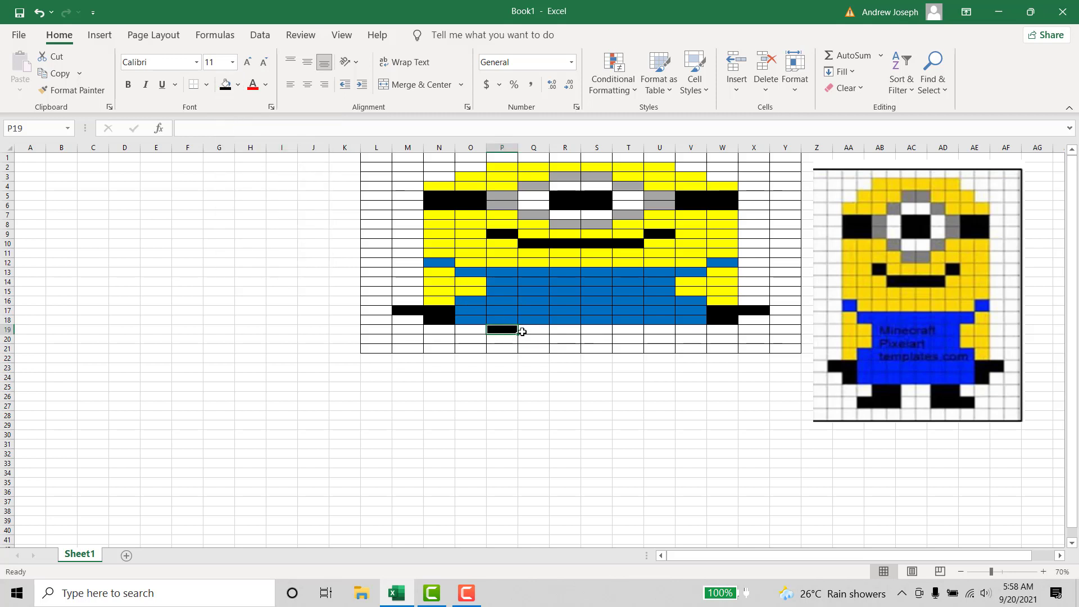
click(525, 330)
click(225, 86)
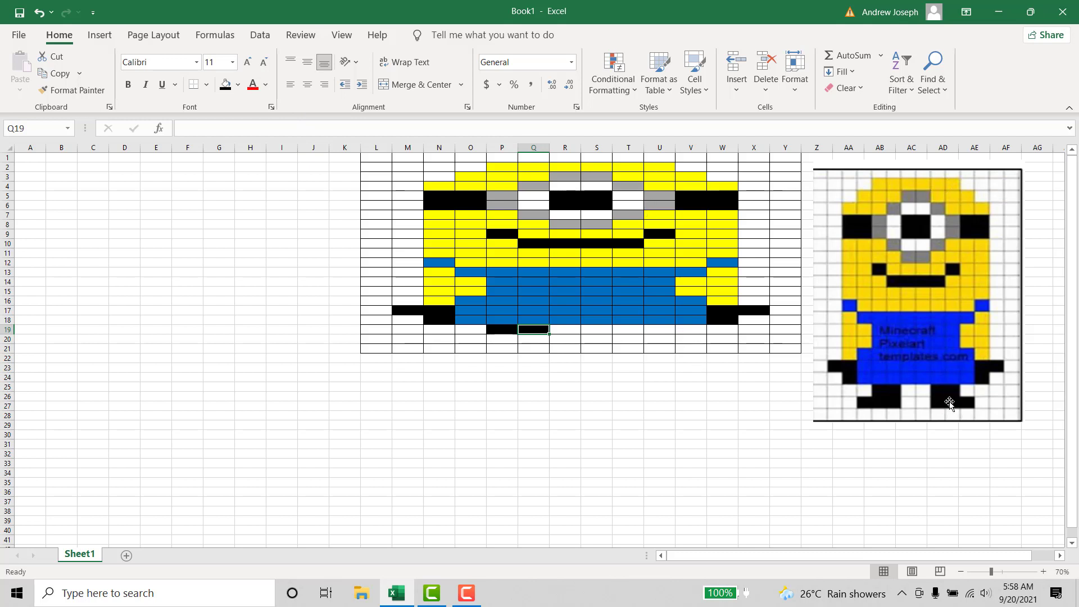
- Fill cells T19:U19 with black for the right leg directly below the overalls
click(630, 329)
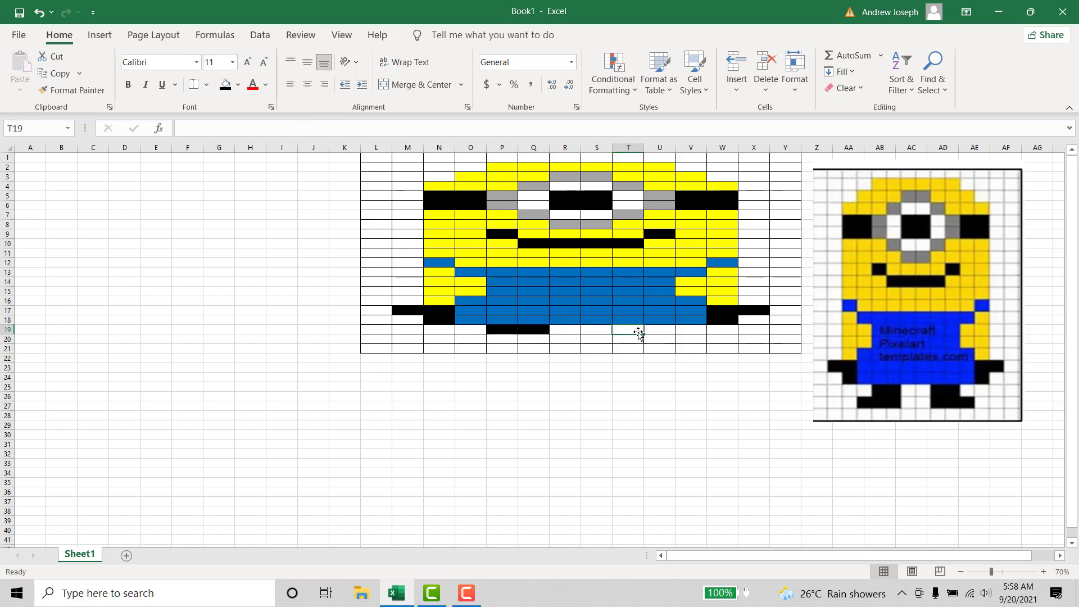
drag(637, 329, 666, 329)
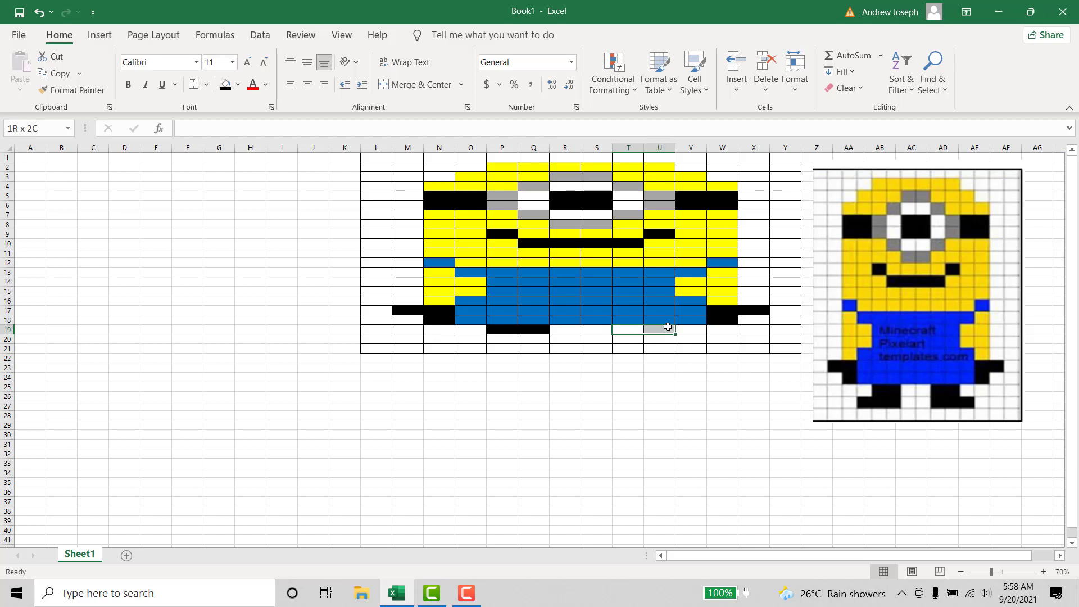
click(225, 85)
click(670, 383)
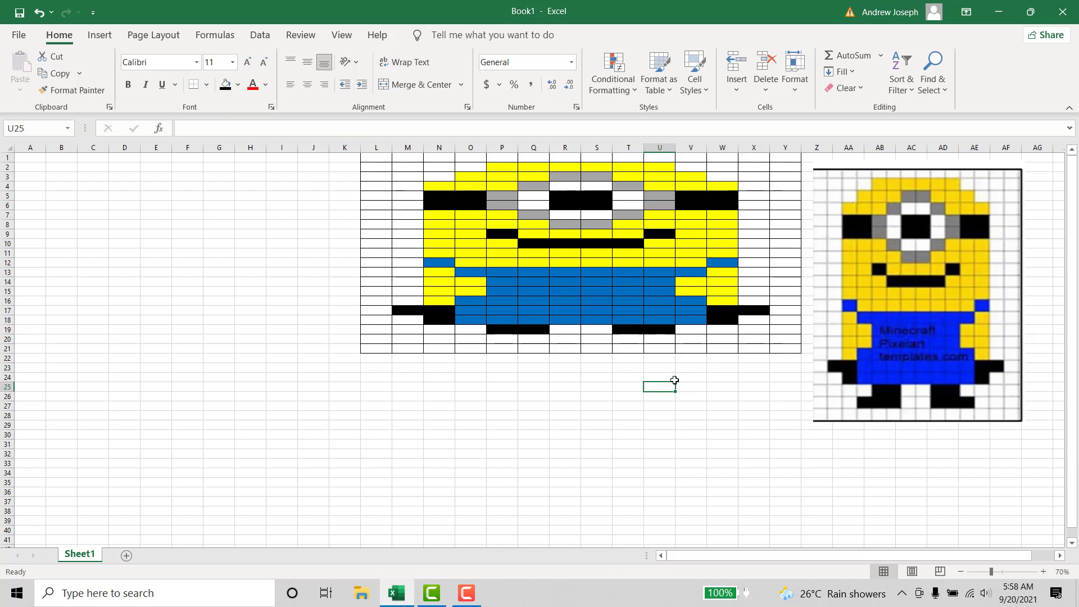
- Fill cells O20:Q20 with black below the left leg
click(494, 339)
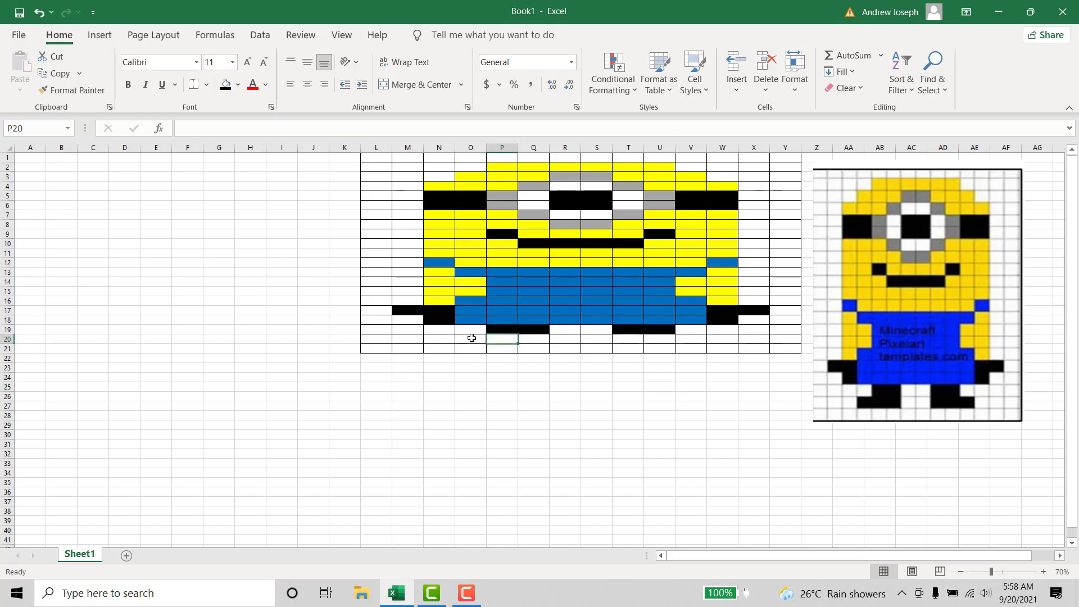
drag(457, 339, 534, 339)
click(225, 84)
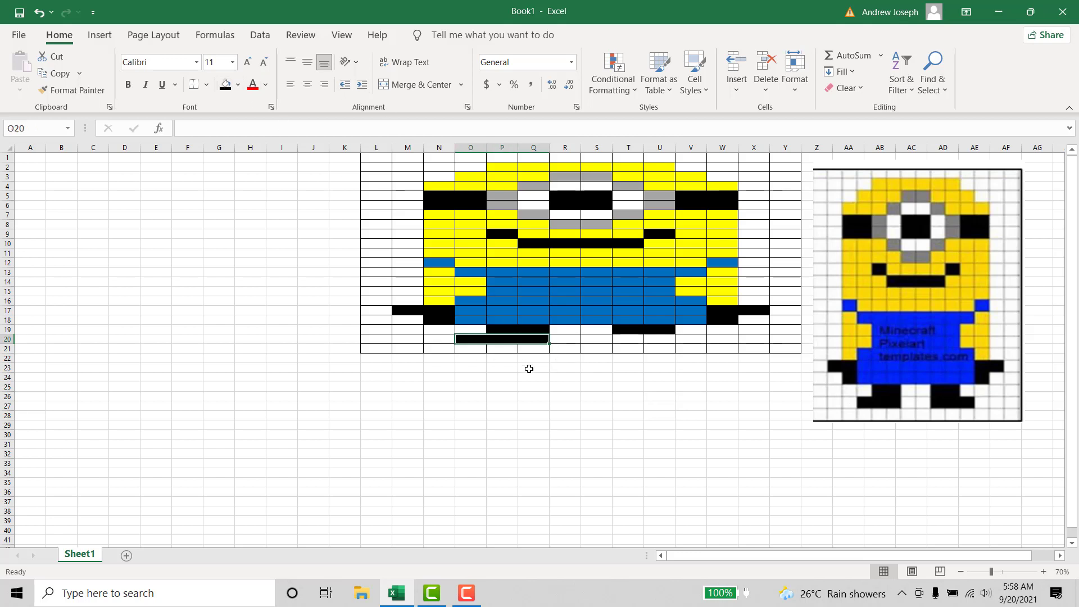
click(530, 376)
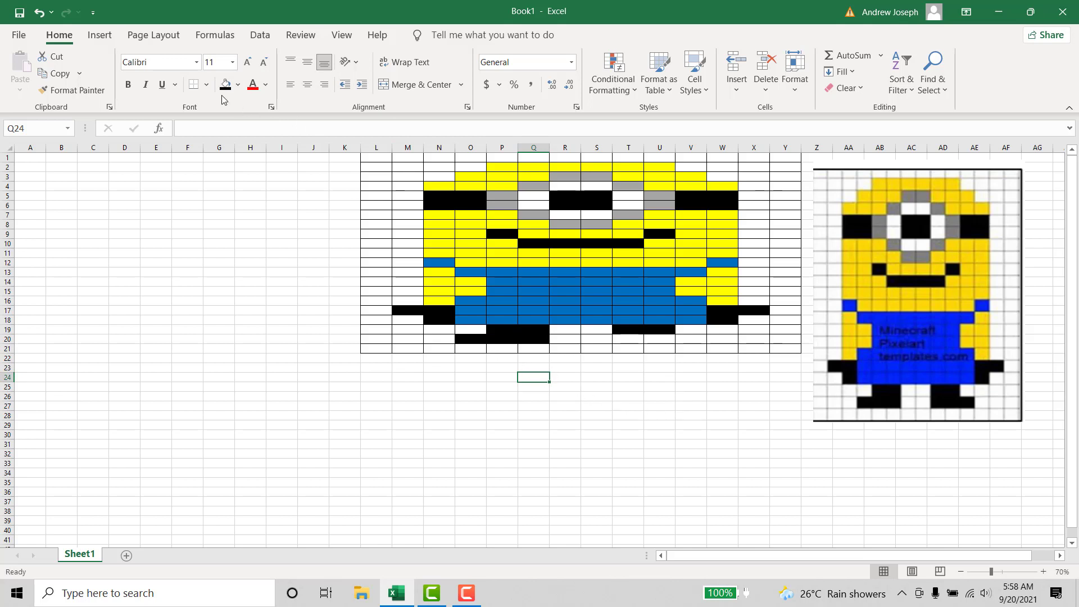
- Recolor cells O20:Q20 white to remove their black fill
click(237, 85)
click(223, 116)
click(238, 85)
click(227, 85)
click(499, 385)
drag(457, 339, 541, 338)
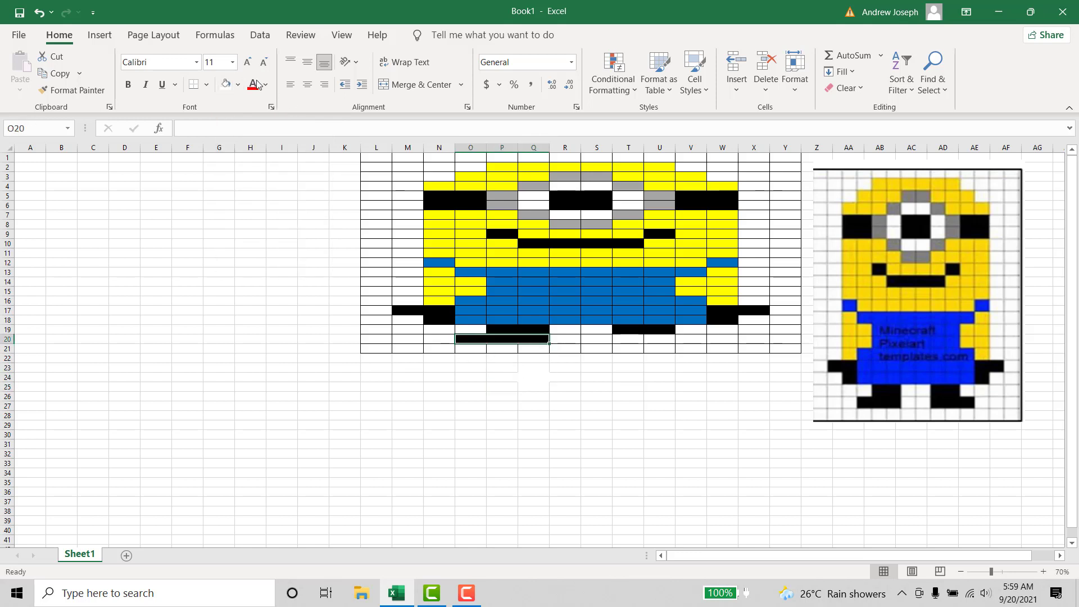
click(227, 85)
click(488, 365)
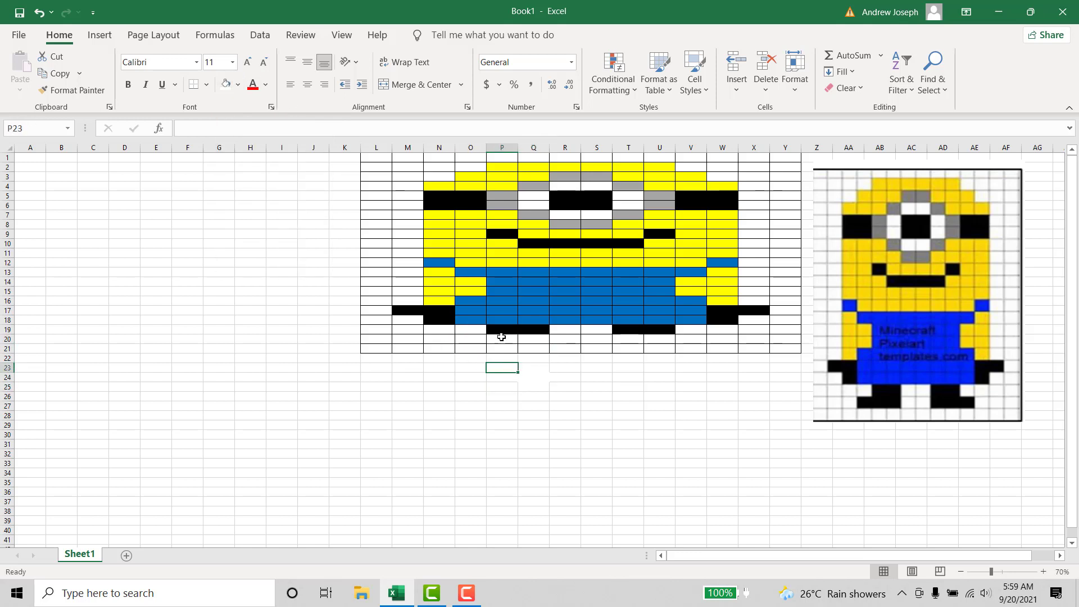
- Fill cells P20:Q20 with black to extend the left leg by one row
drag(499, 338, 539, 340)
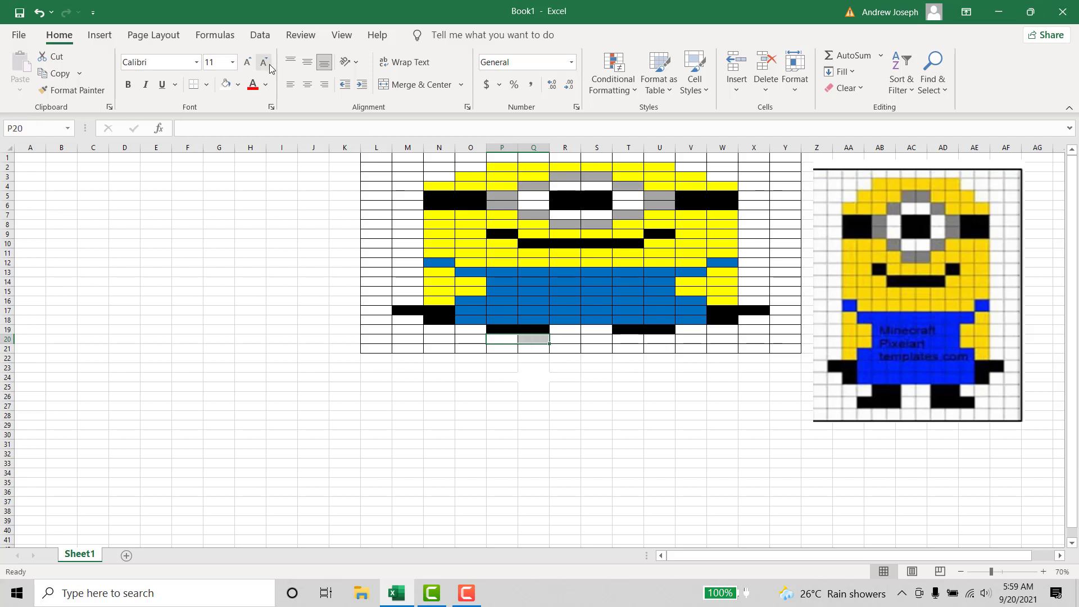
click(239, 85)
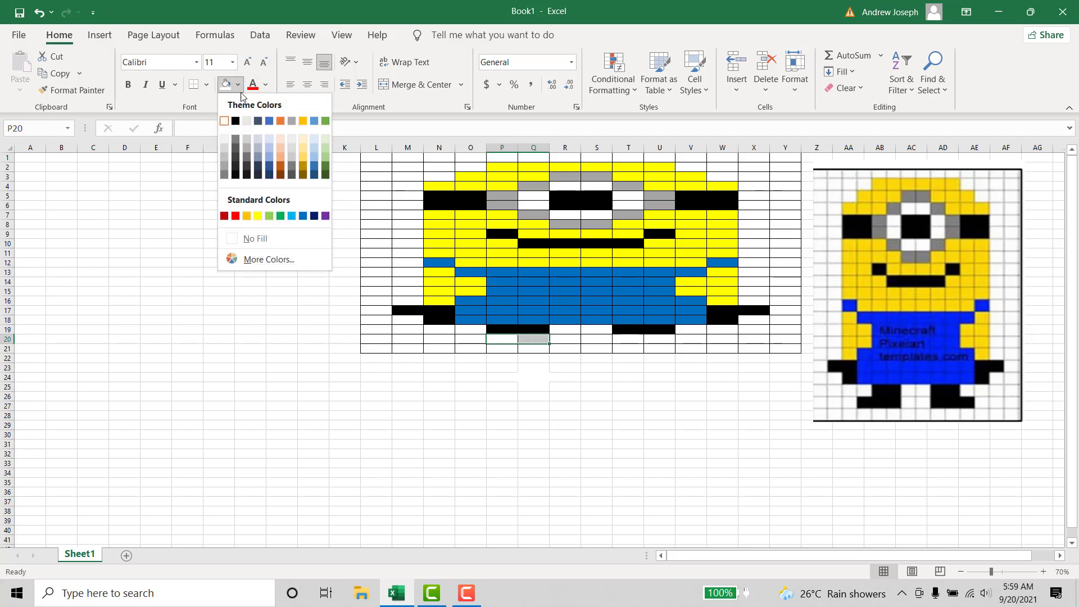
click(582, 353)
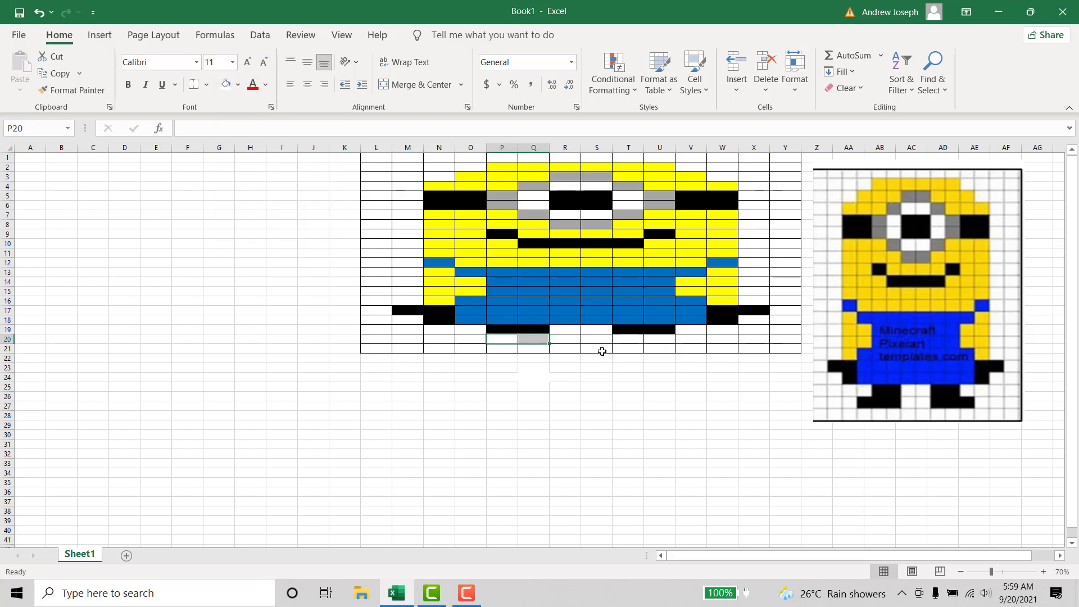
click(501, 340)
click(540, 358)
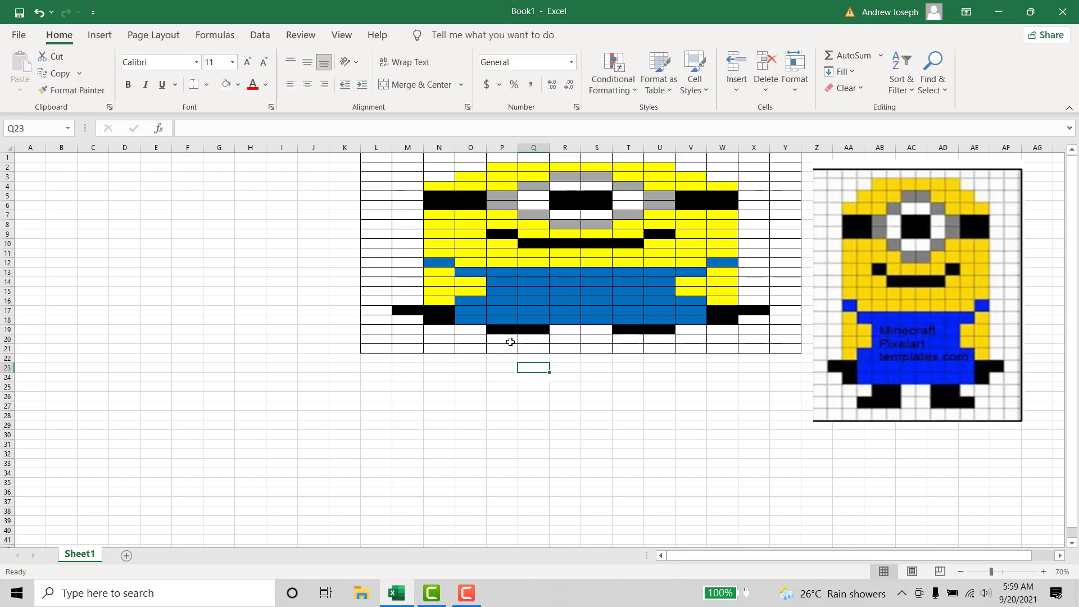
drag(511, 340, 541, 339)
click(239, 84)
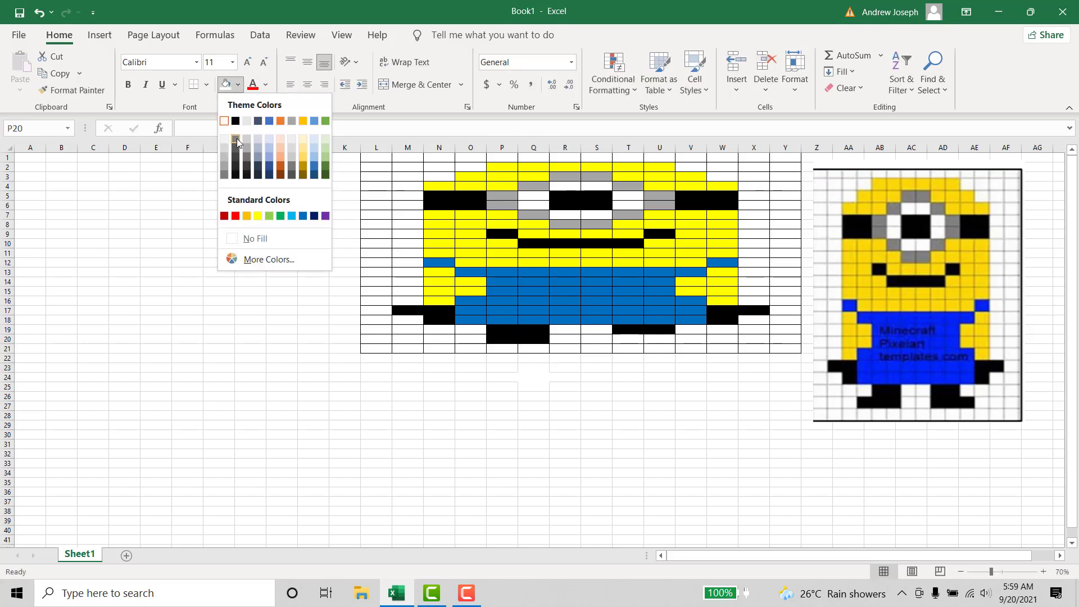
click(238, 117)
click(585, 369)
- Fill cells T20:U20 with black to extend the right leg by one row
drag(617, 339, 666, 341)
click(225, 84)
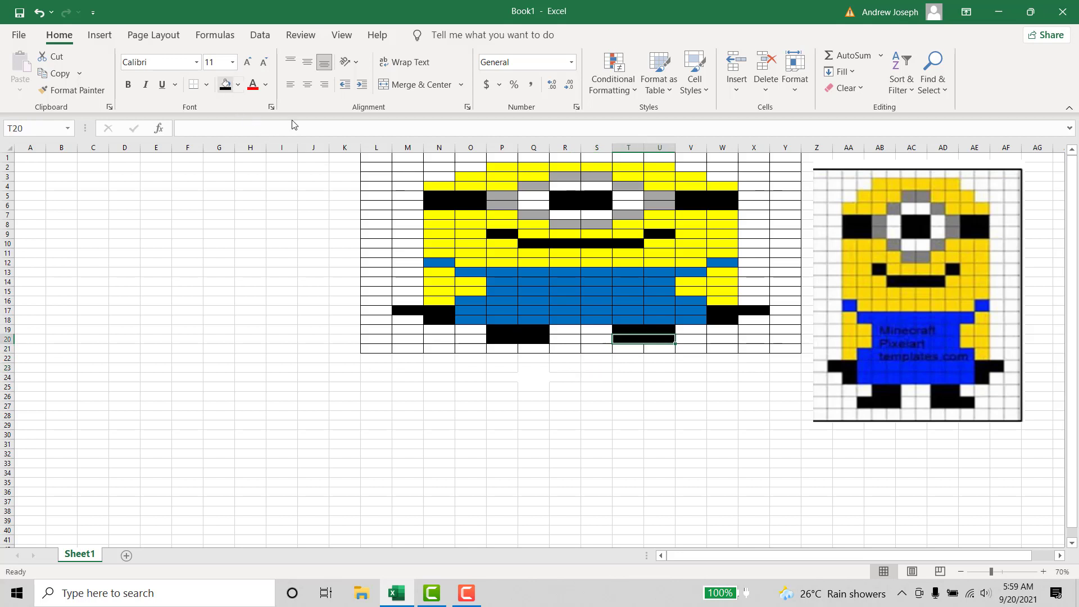
click(561, 383)
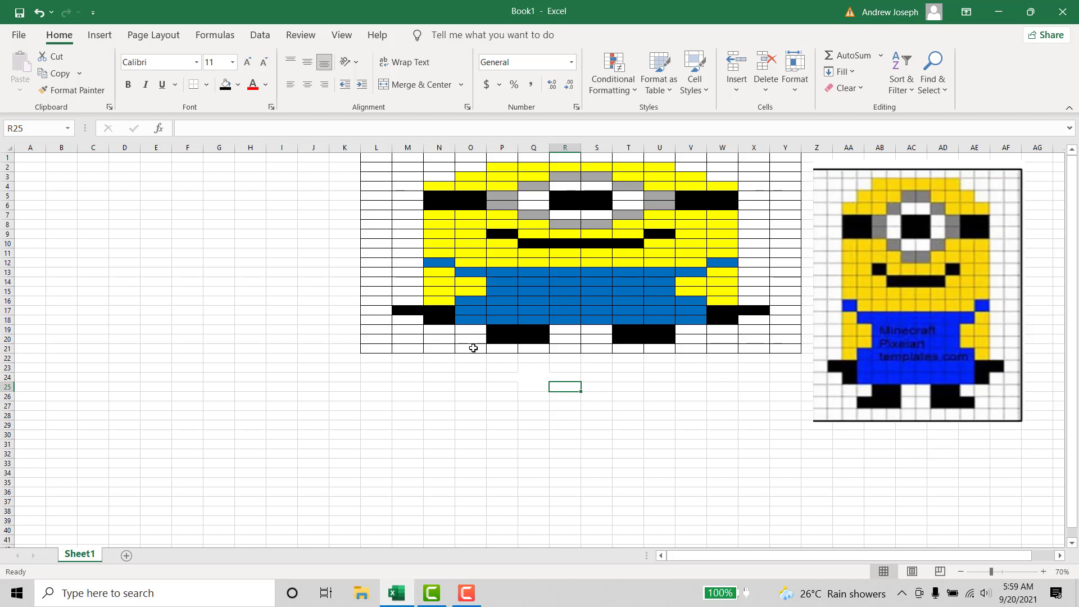
- Fill cells O21:Q21 and T21:V21 with black for the two feet
drag(471, 348, 534, 349)
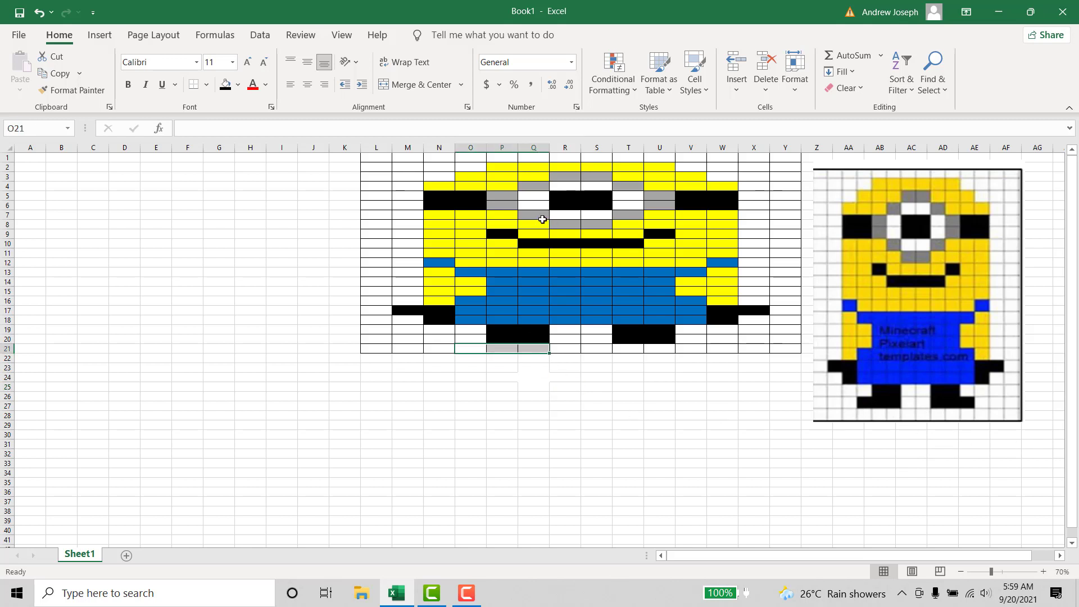
click(226, 84)
click(658, 385)
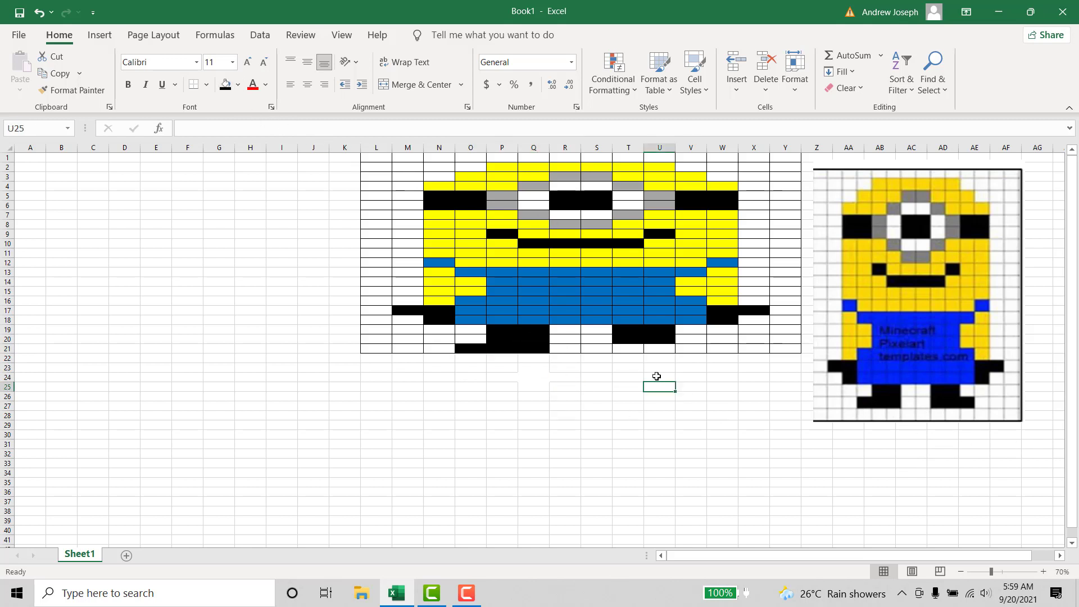
drag(630, 351, 696, 349)
click(230, 84)
click(608, 473)
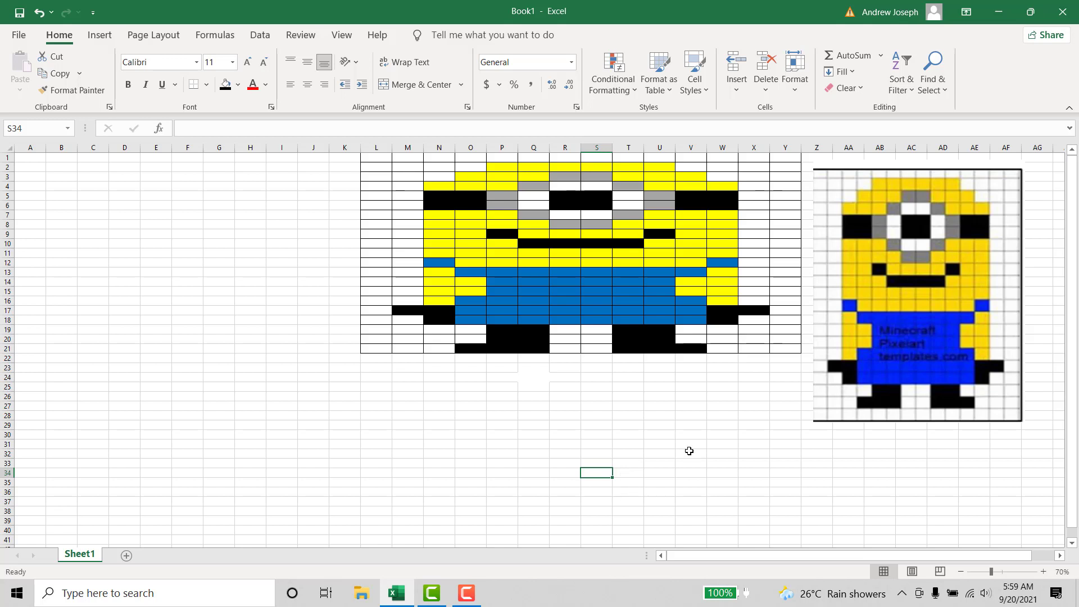
- Move the Minion reference picture to the empty cells left of the pixel art, over columns D to J
drag(957, 318, 309, 312)
scroll(806, 365, up, 4)
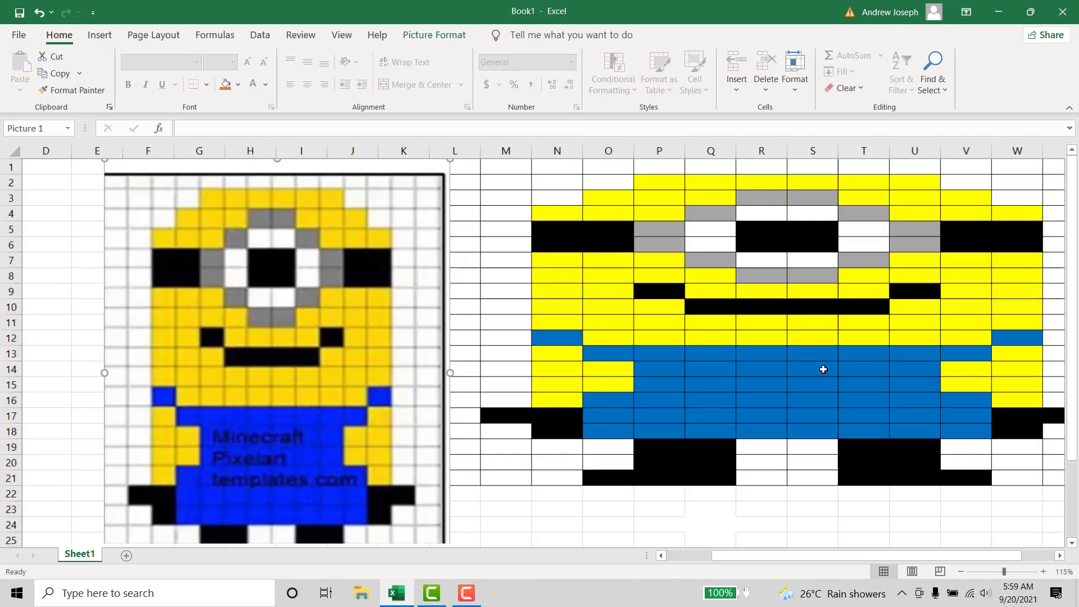
scroll(825, 368, down, 5)
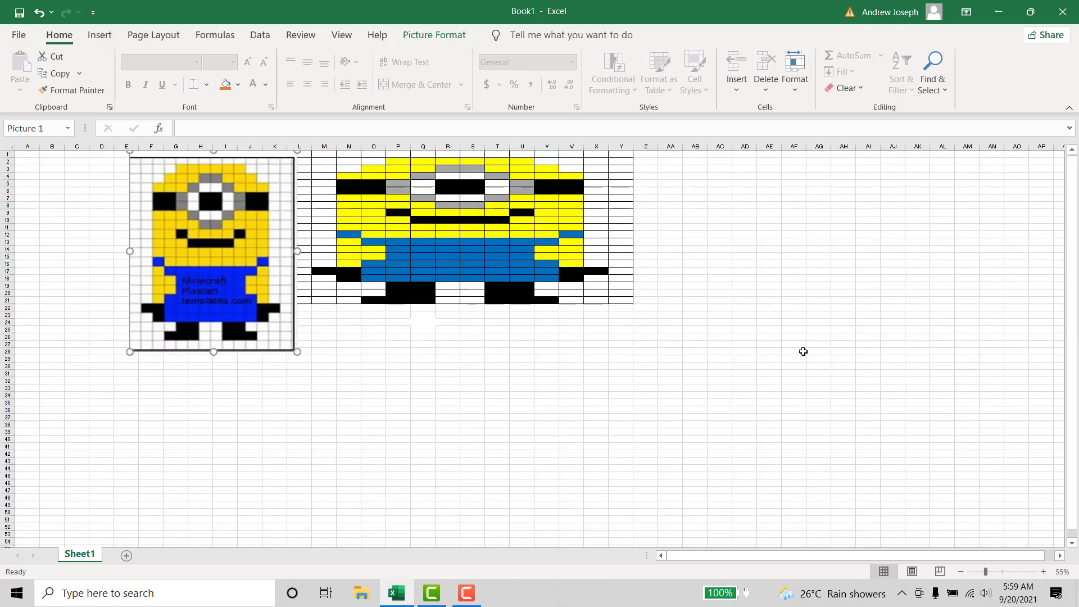
scroll(692, 341, up, 1)
click(734, 434)
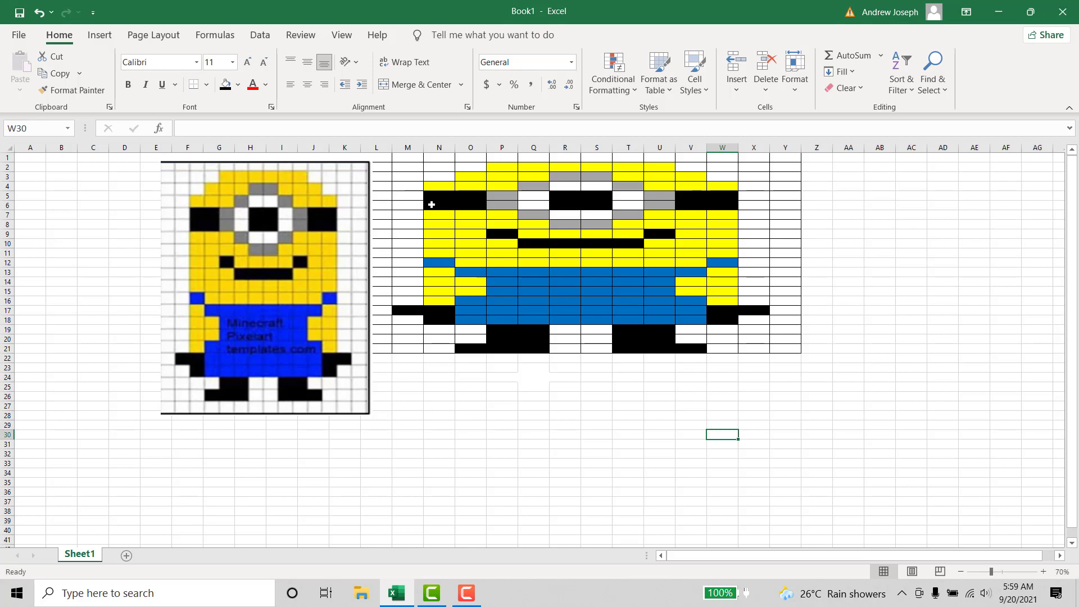
drag(331, 330, 285, 323)
- Remove all borders from the pixel art range L1:Y21
click(374, 158)
drag(436, 169, 775, 351)
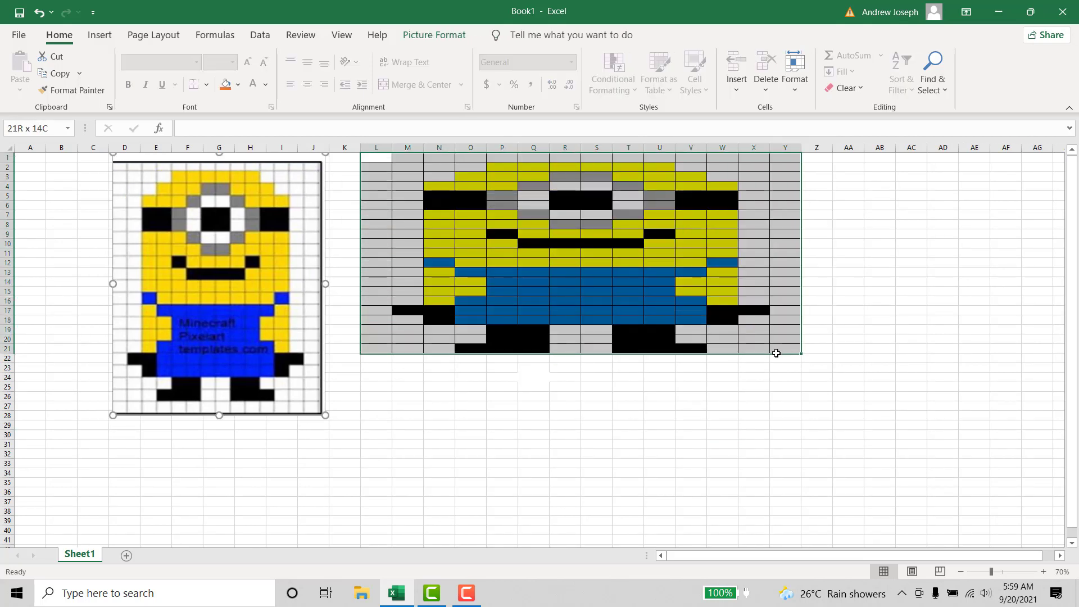
right_click(763, 339)
click(820, 504)
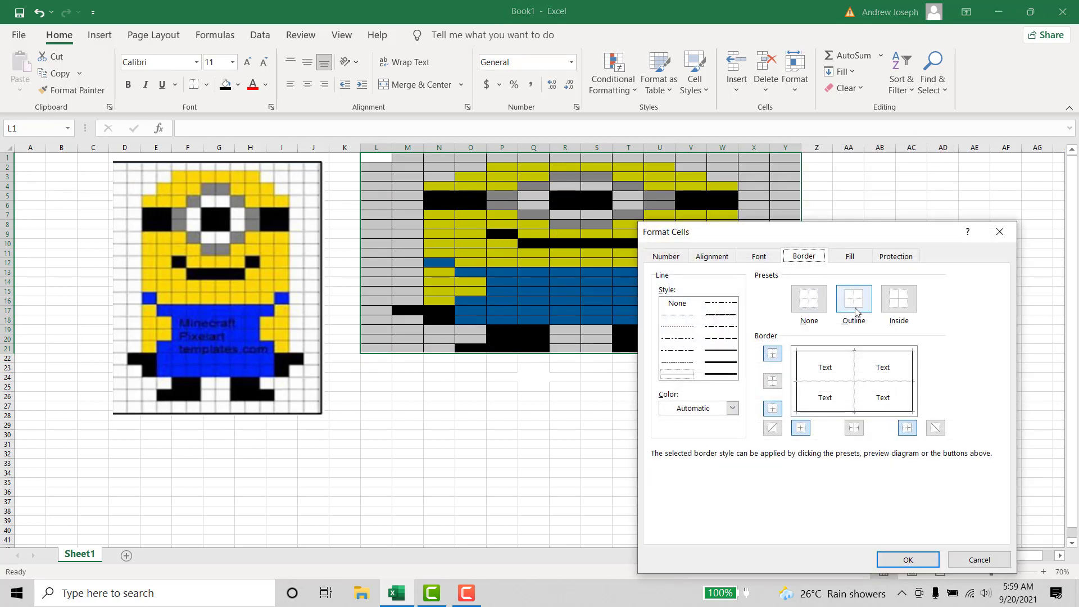
click(812, 300)
click(929, 560)
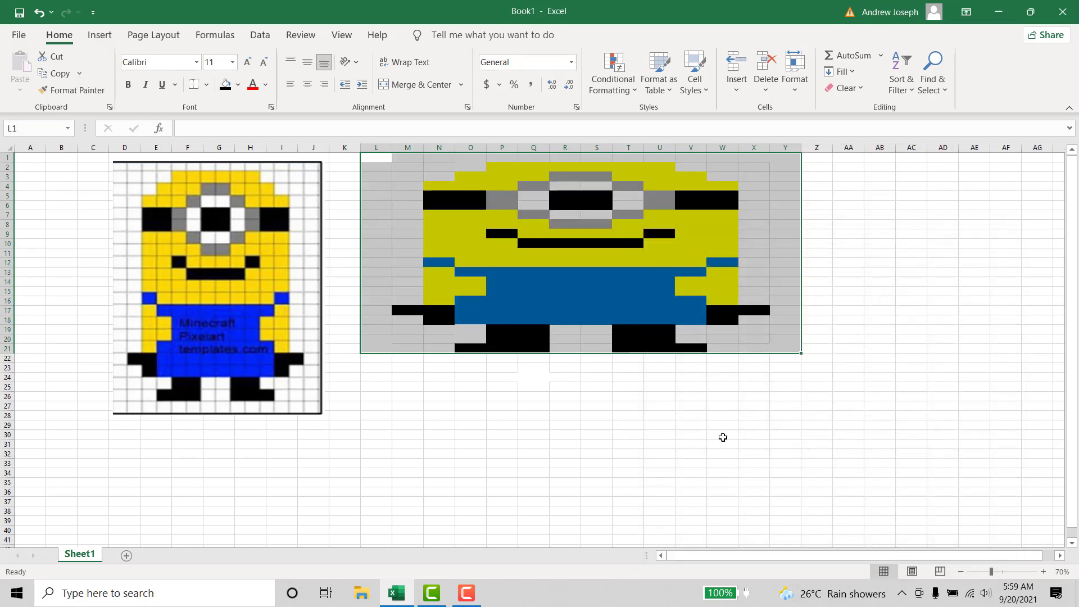
click(691, 416)
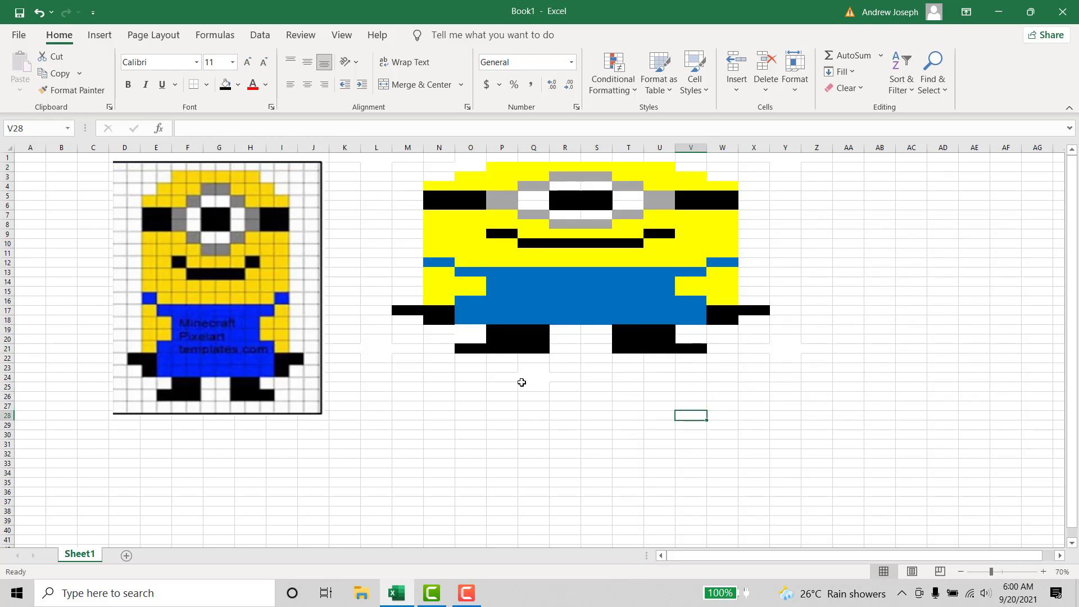
- Insert a wide text box below the finished Minion, about rows 24 to 34, and set its font size to 72
click(101, 36)
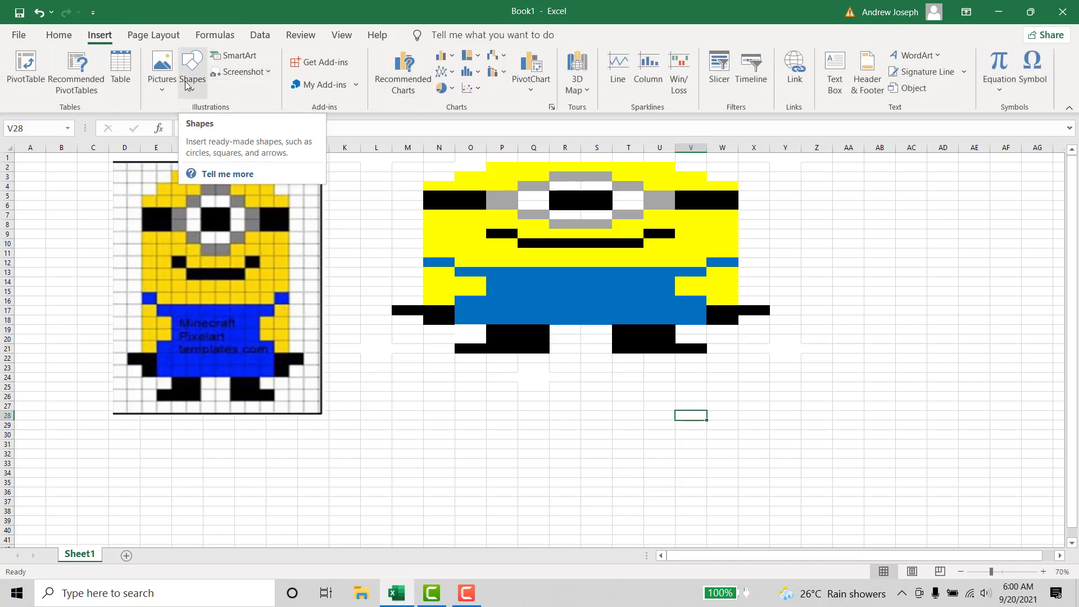
click(835, 73)
drag(380, 475, 773, 371)
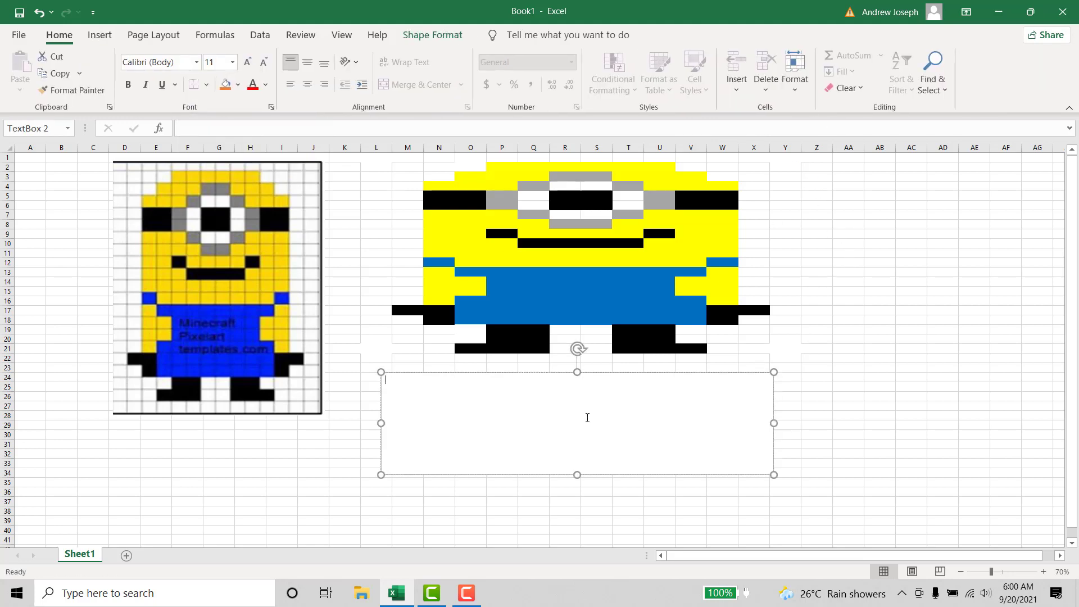
click(231, 66)
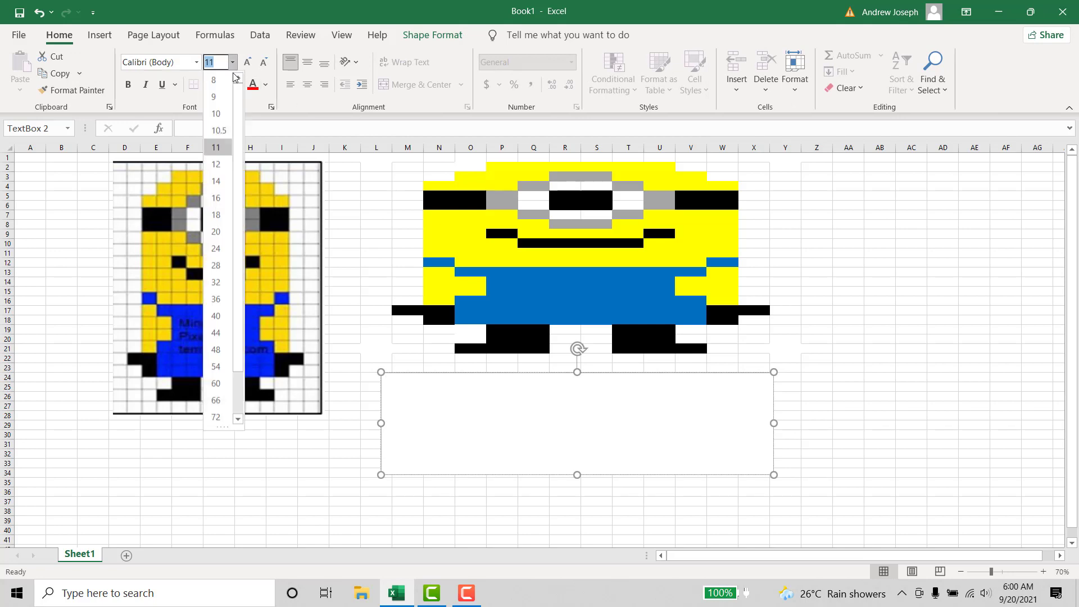
click(217, 414)
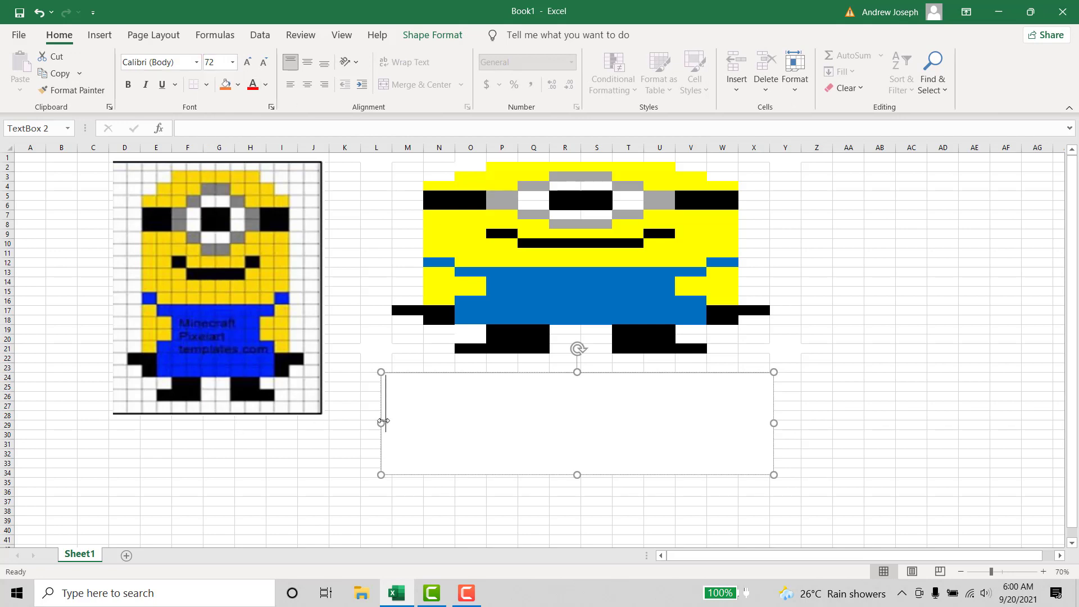
- Enter "THANKS FOR WATCHING!!!" in the text box below the Minion
text(TH)
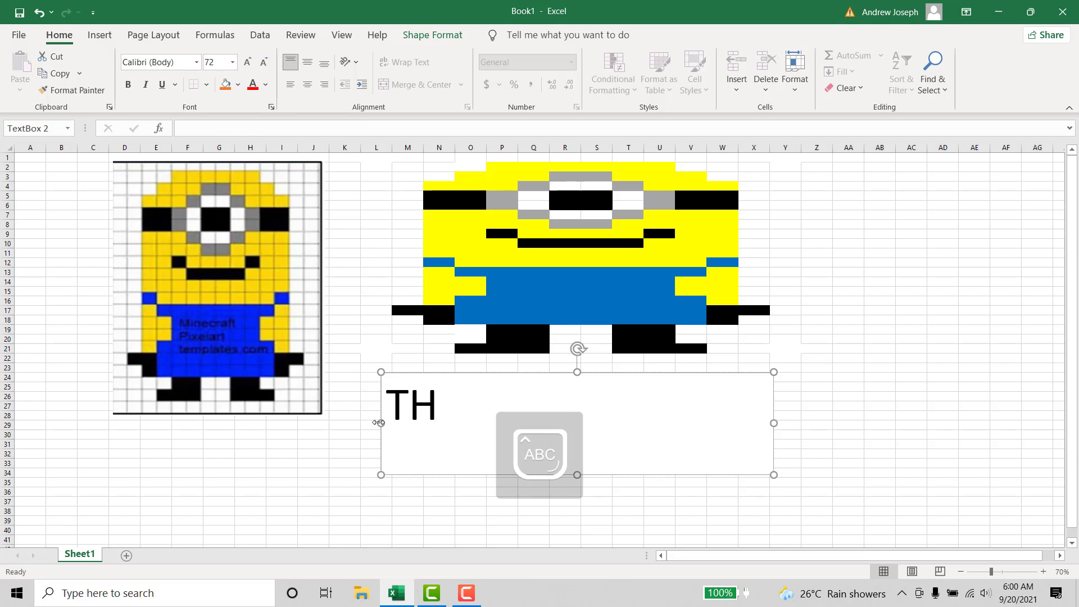
text(ANKS FOR)
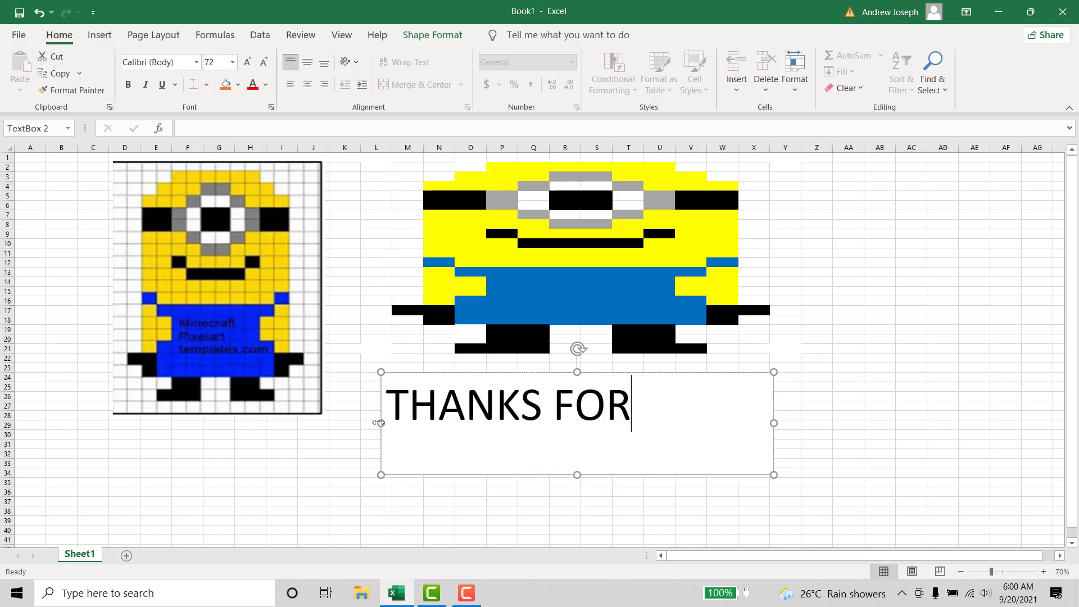
text( WATCHING)
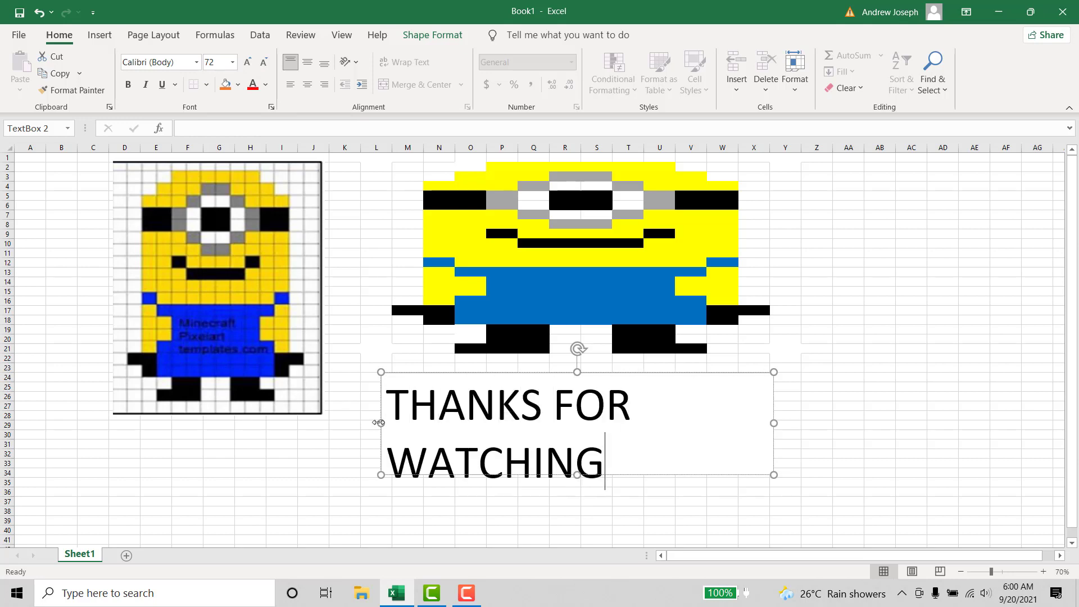
text(!!!)
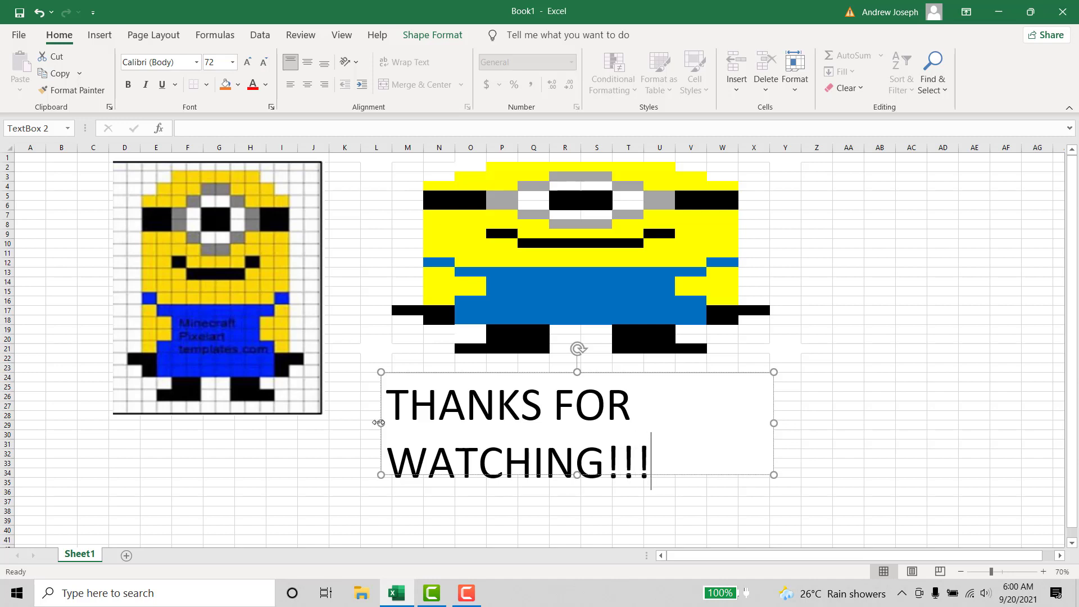